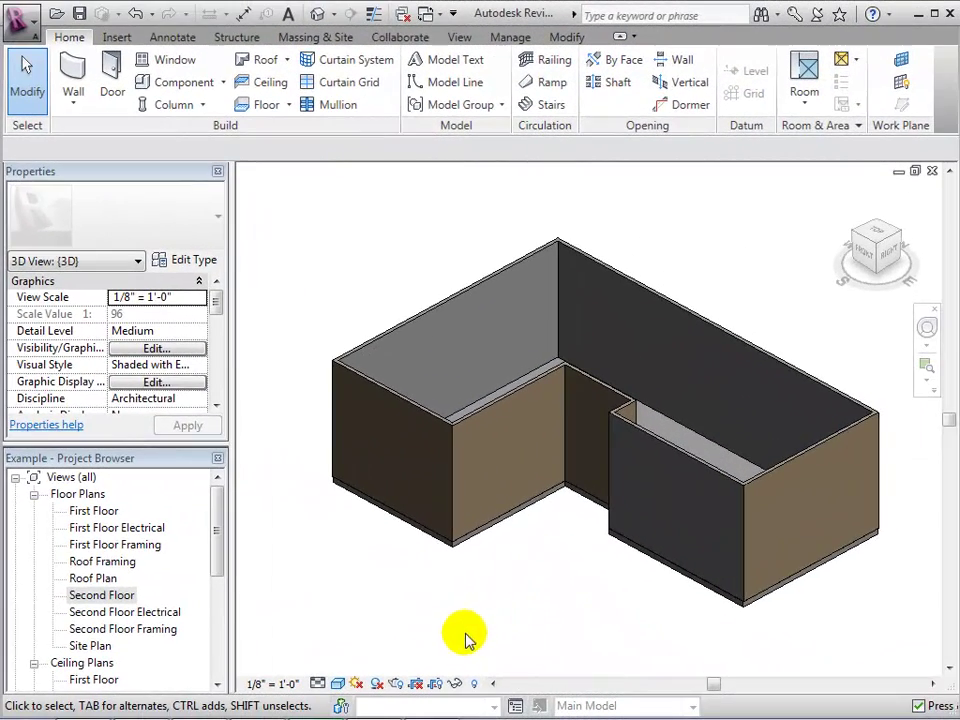
# - On the Second Floor plan, trace a roof-by-footprint outline around all seven exterior walls, edges sloped 9"/12"
pyautogui.doubleClick(176, 602)
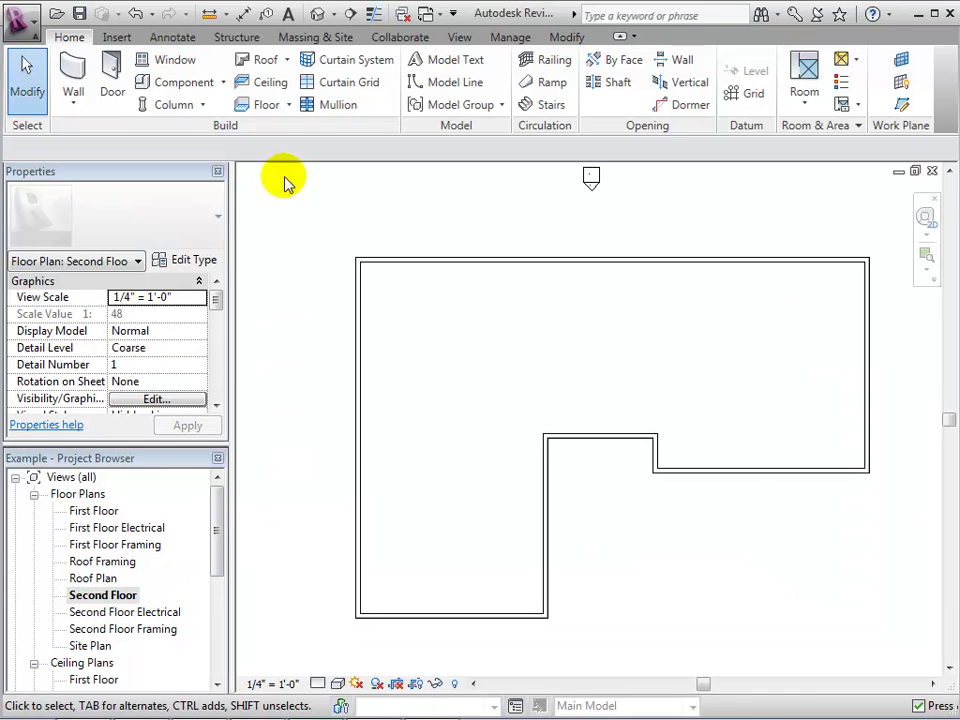
pyautogui.click(264, 60)
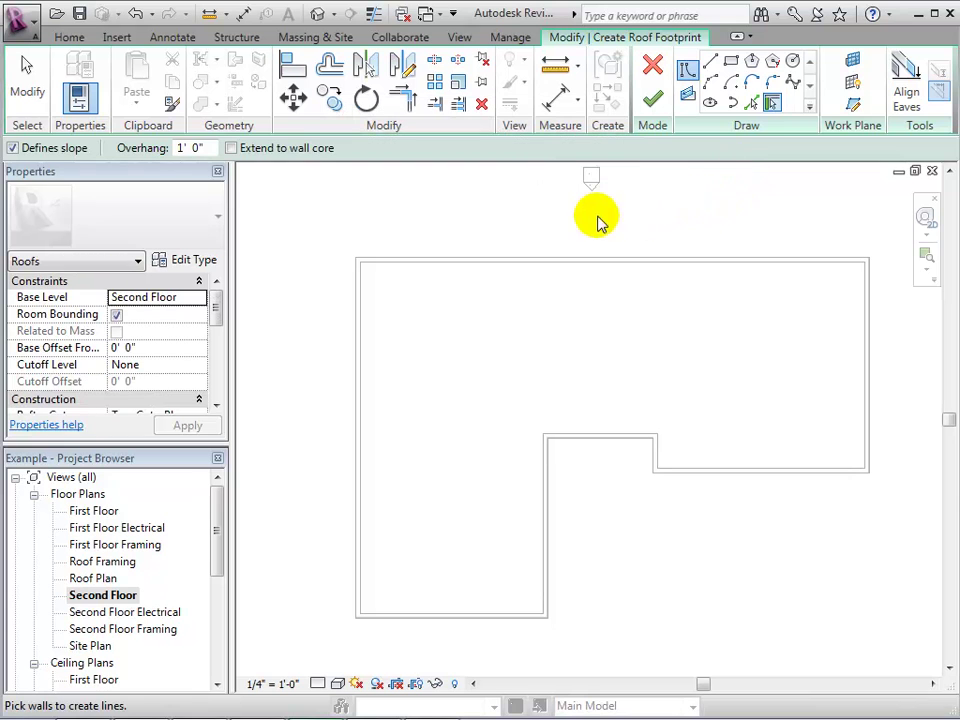
pyautogui.click(588, 259)
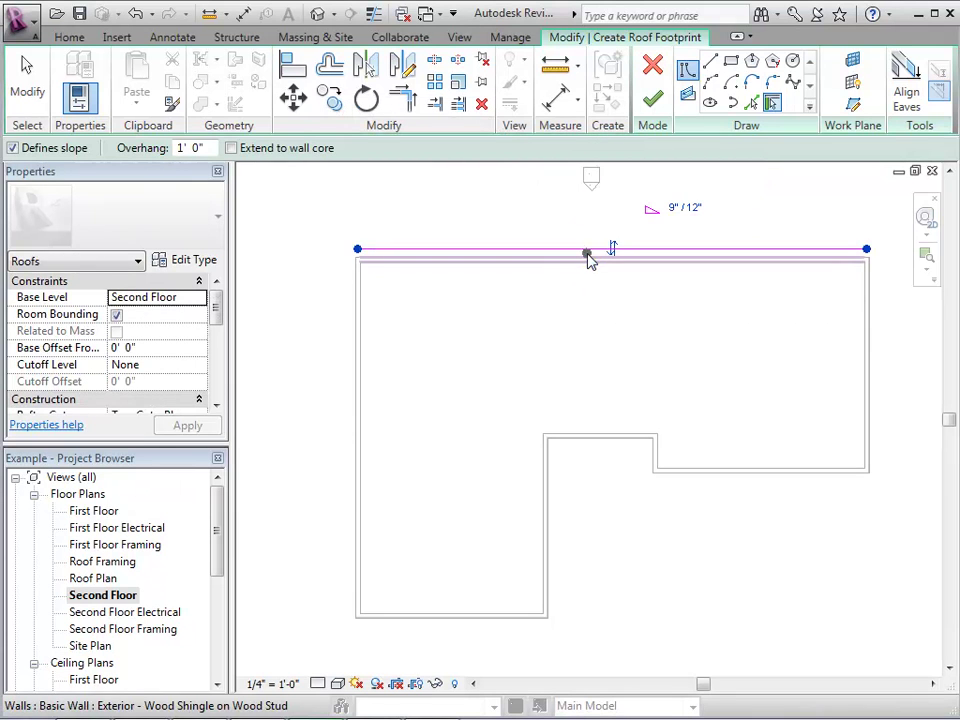
pyautogui.click(868, 320)
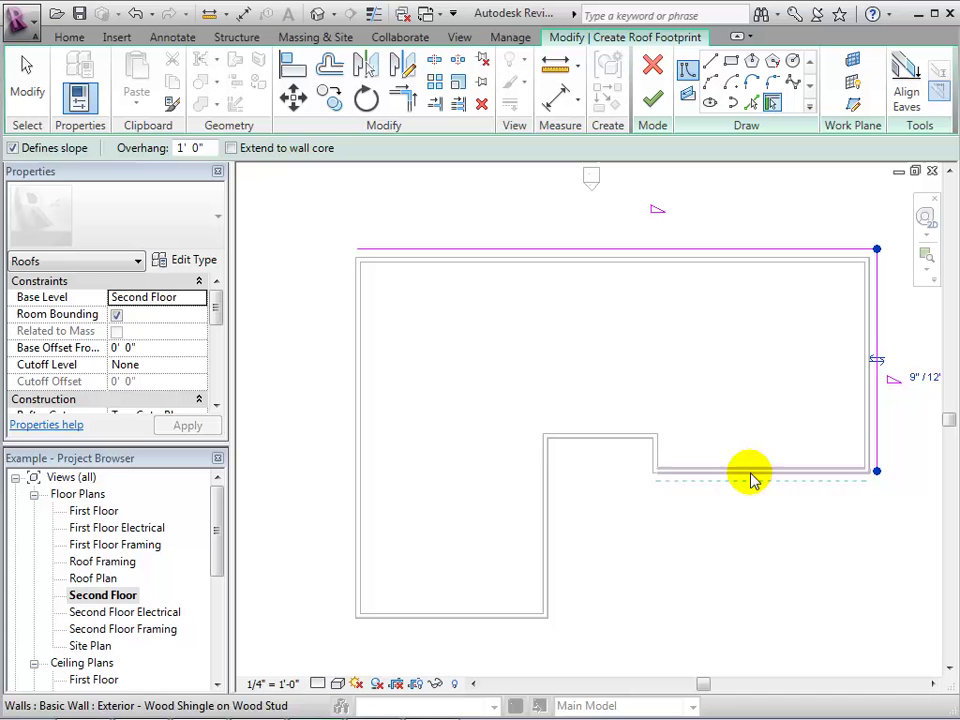
pyautogui.click(656, 460)
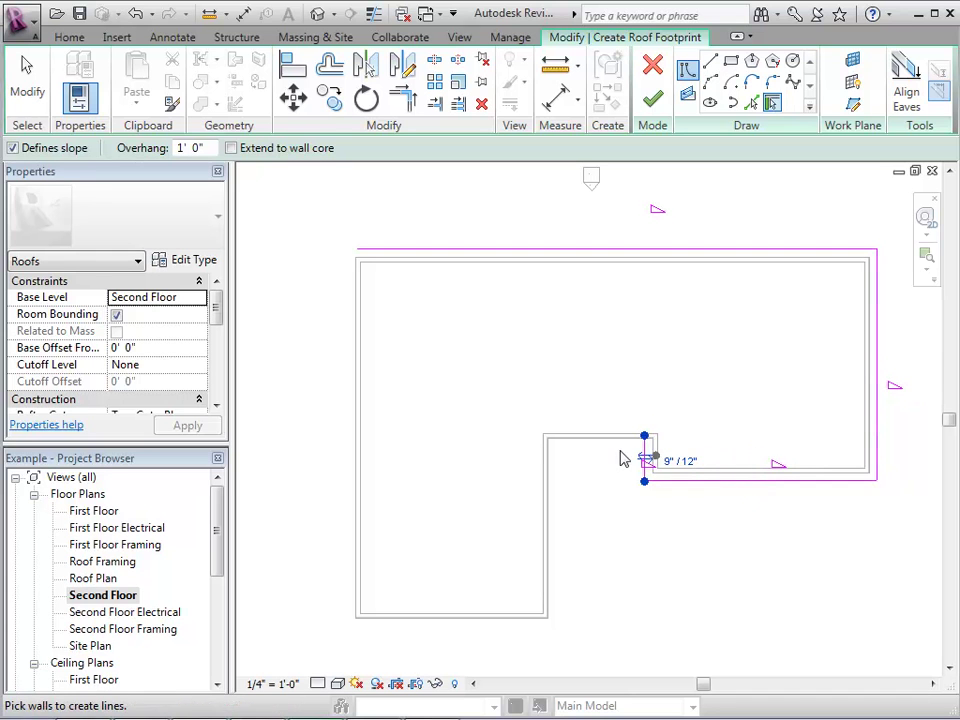
pyautogui.click(600, 442)
pyautogui.click(549, 511)
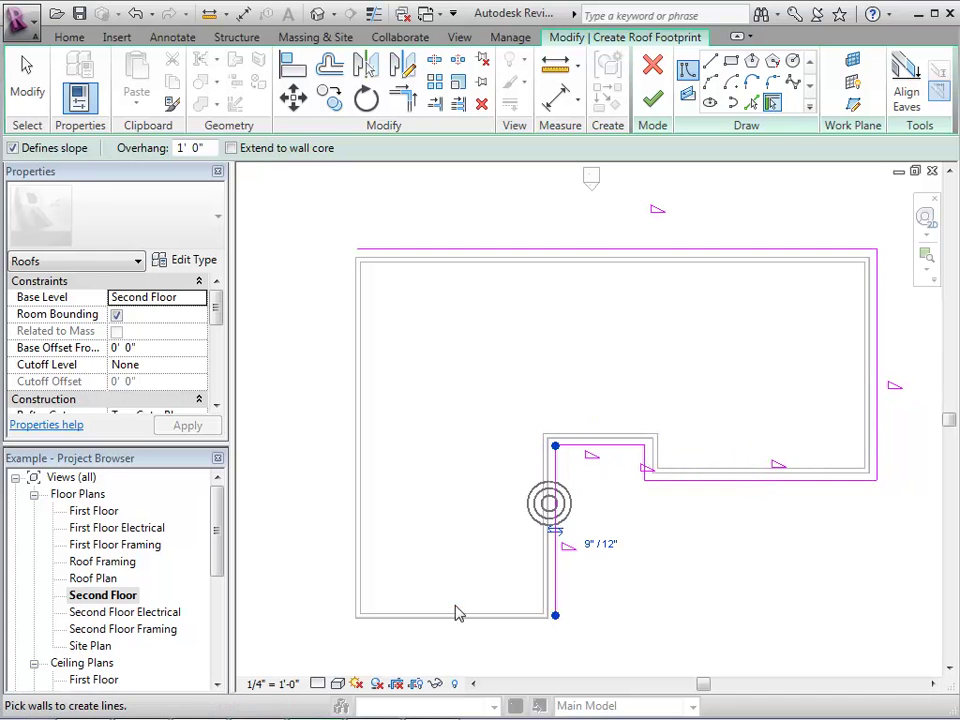
pyautogui.click(454, 619)
pyautogui.click(357, 573)
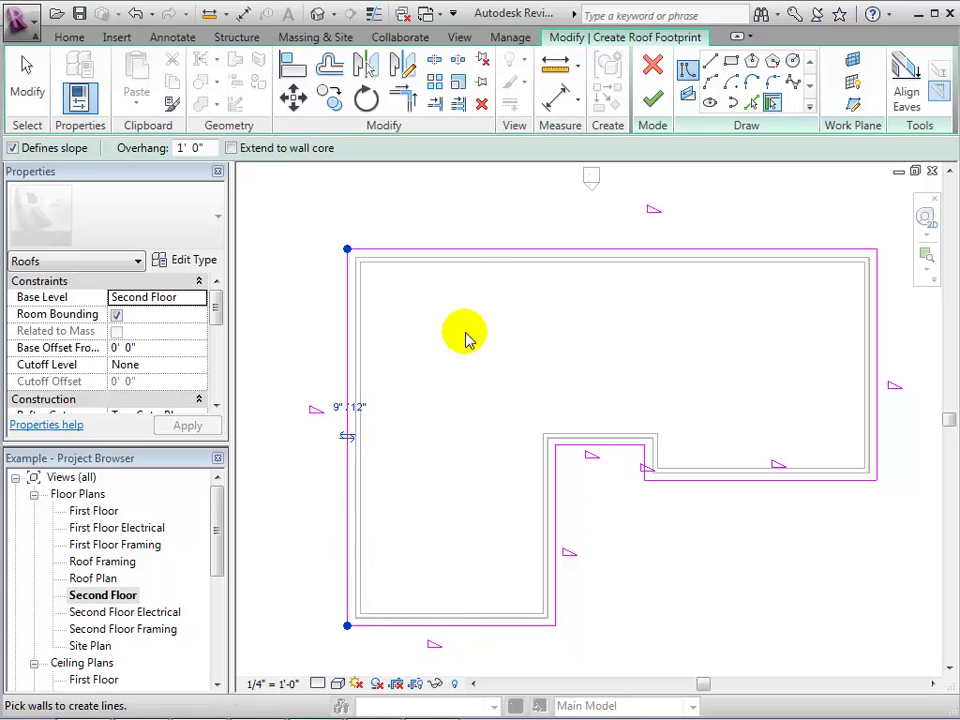
# - Finish the footprint, attach the walls to the roof, and view the hipped roof in 3D
pyautogui.click(652, 102)
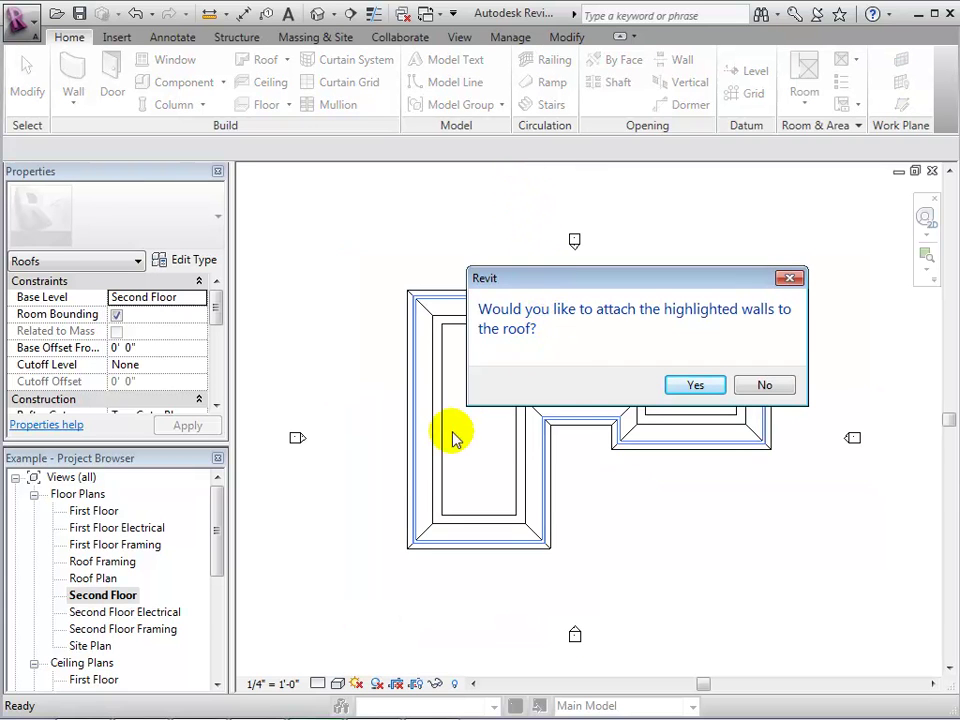
pyautogui.click(690, 386)
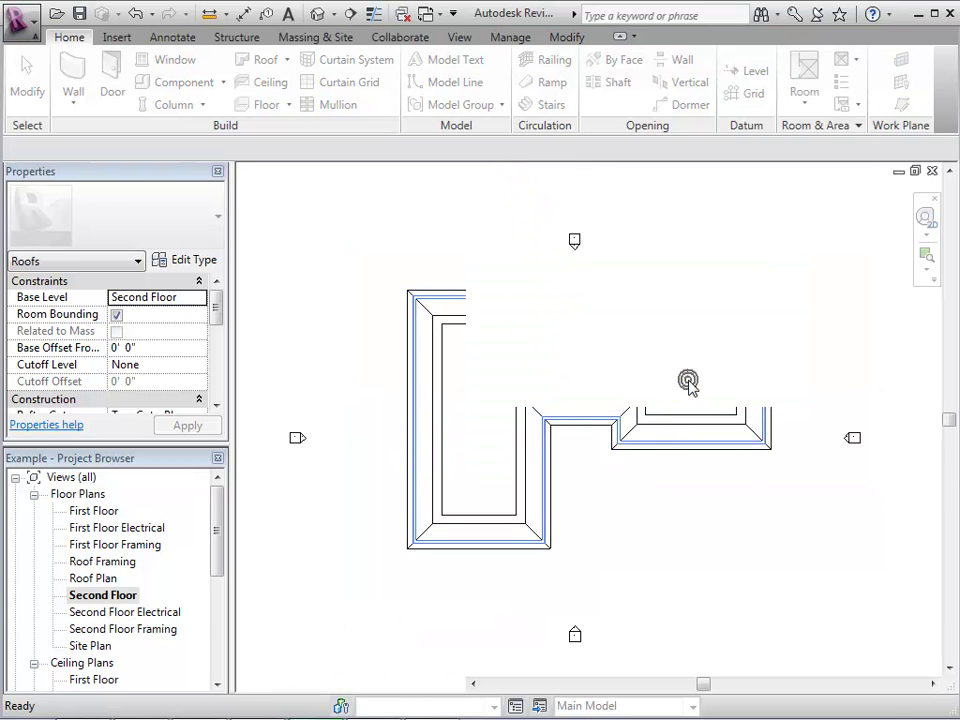
pyautogui.click(317, 13)
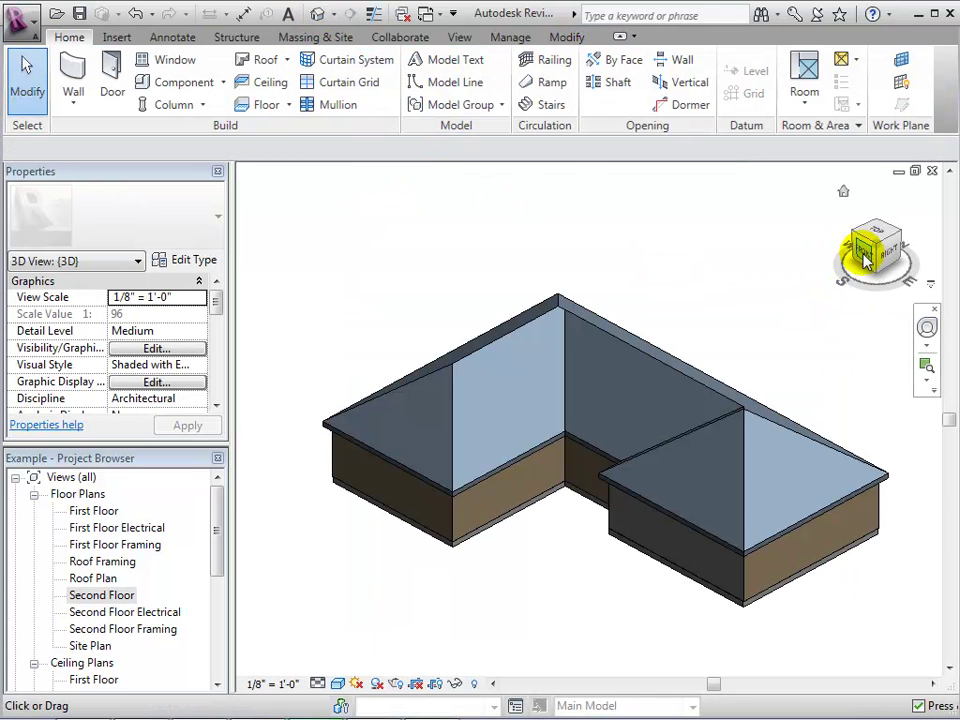
pyautogui.moveTo(866, 255)
pyautogui.mouseDown()
pyautogui.moveTo(850, 219)
pyautogui.moveTo(866, 246)
pyautogui.mouseUp()
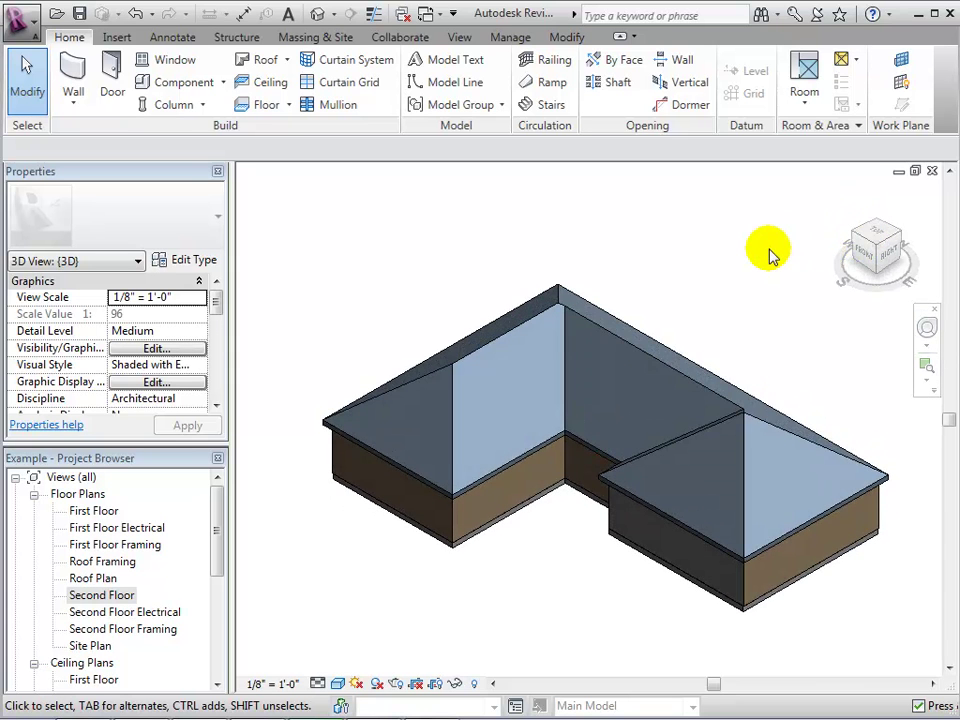
# - Reopen the roof footprint for editing in the Second Floor plan
pyautogui.click(537, 293)
pyautogui.click(434, 258)
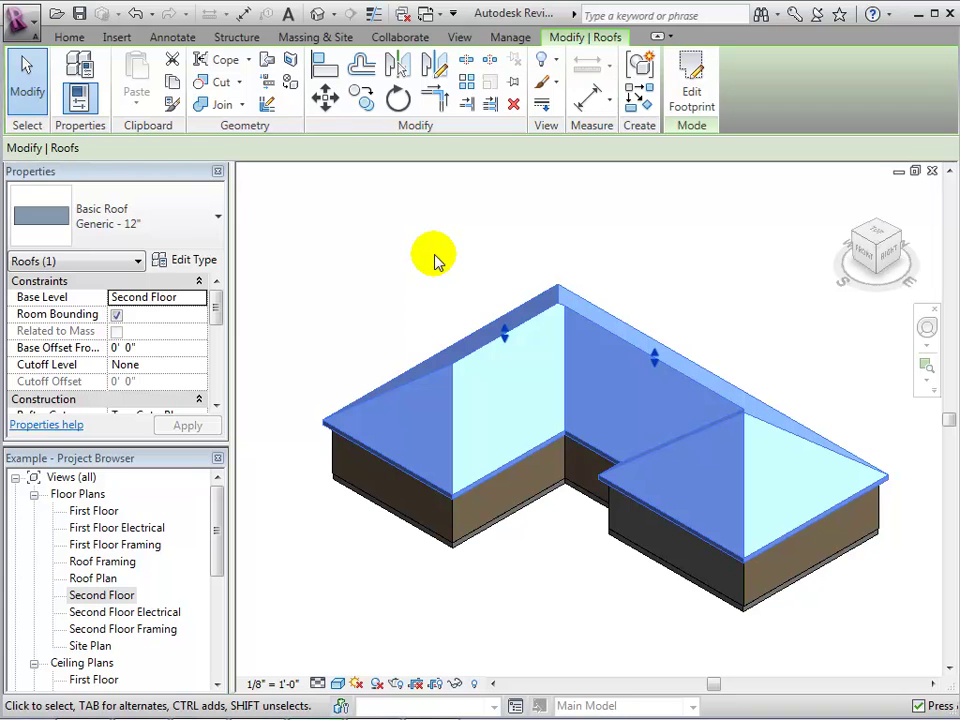
pyautogui.click(688, 95)
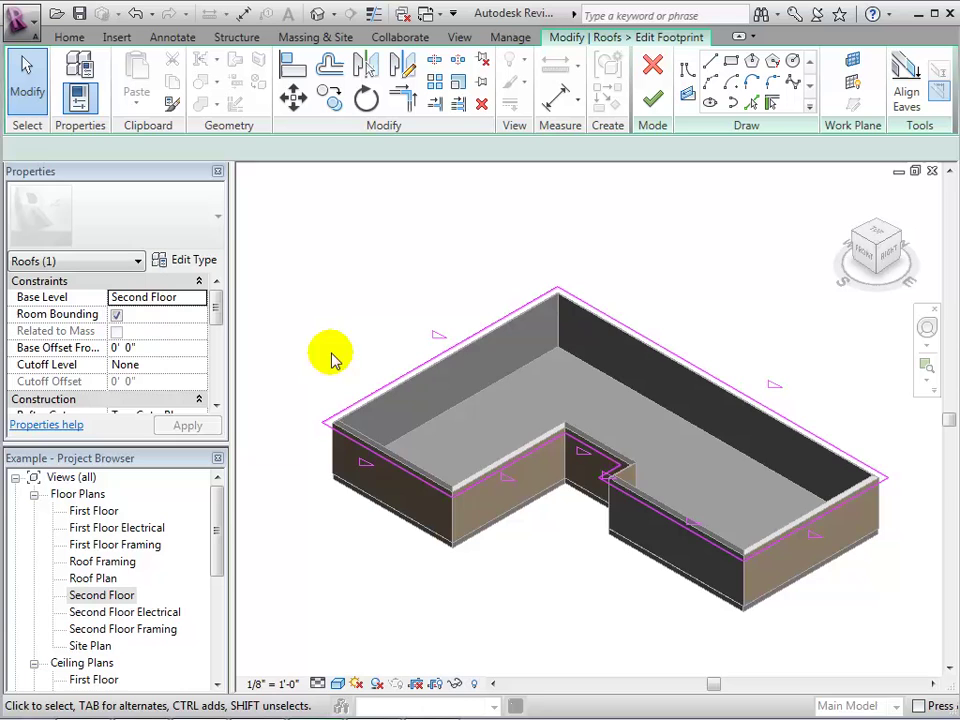
pyautogui.doubleClick(112, 596)
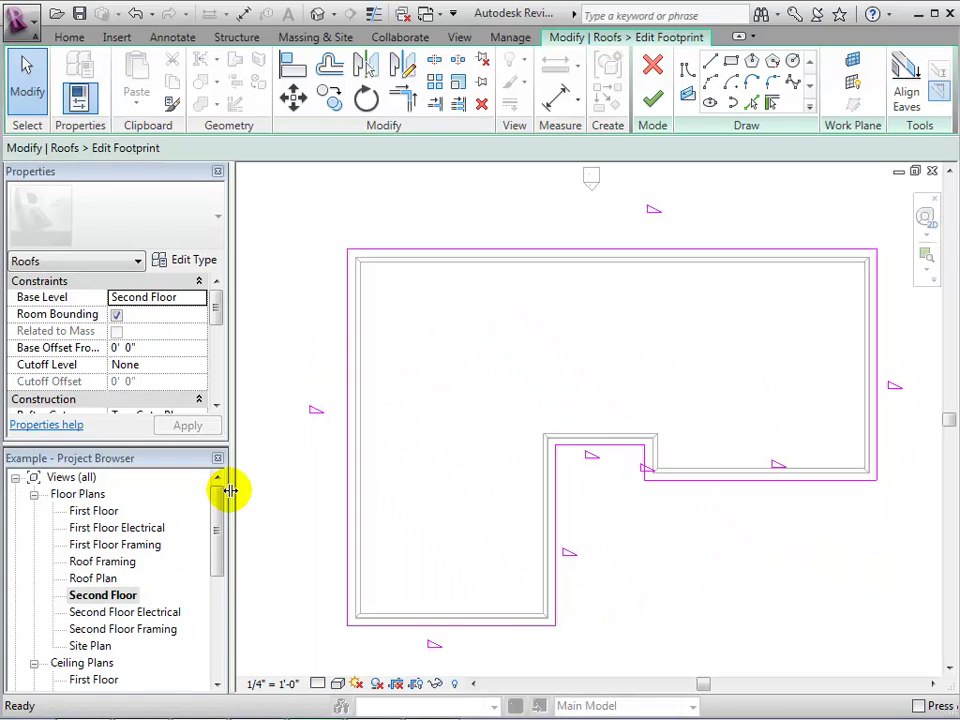
# - Give all eight footprint lines a 2' 0" overhang and 4"/12" slope
pyautogui.click(347, 298)
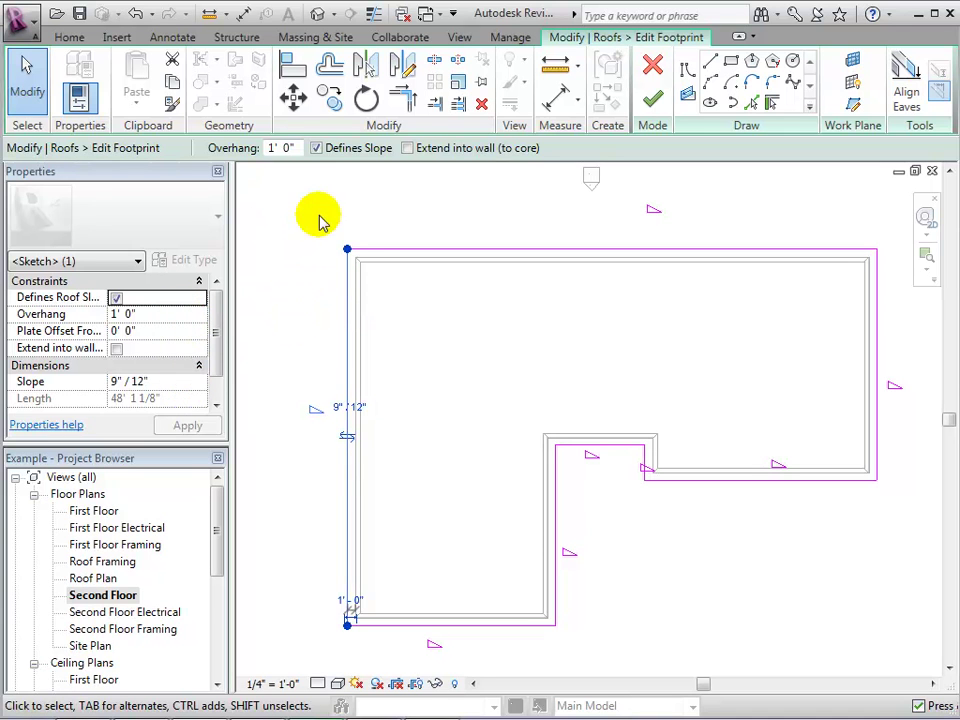
pyautogui.moveTo(328, 216)
pyautogui.mouseDown()
pyautogui.moveTo(885, 600)
pyautogui.moveTo(904, 645)
pyautogui.mouseUp()
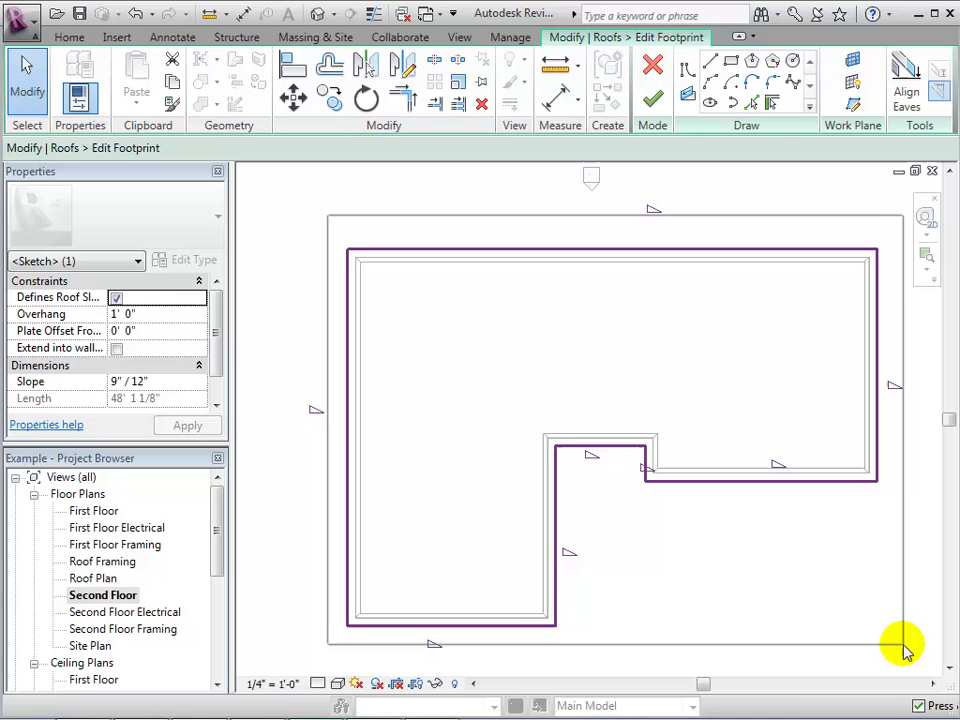
pyautogui.click(868, 640)
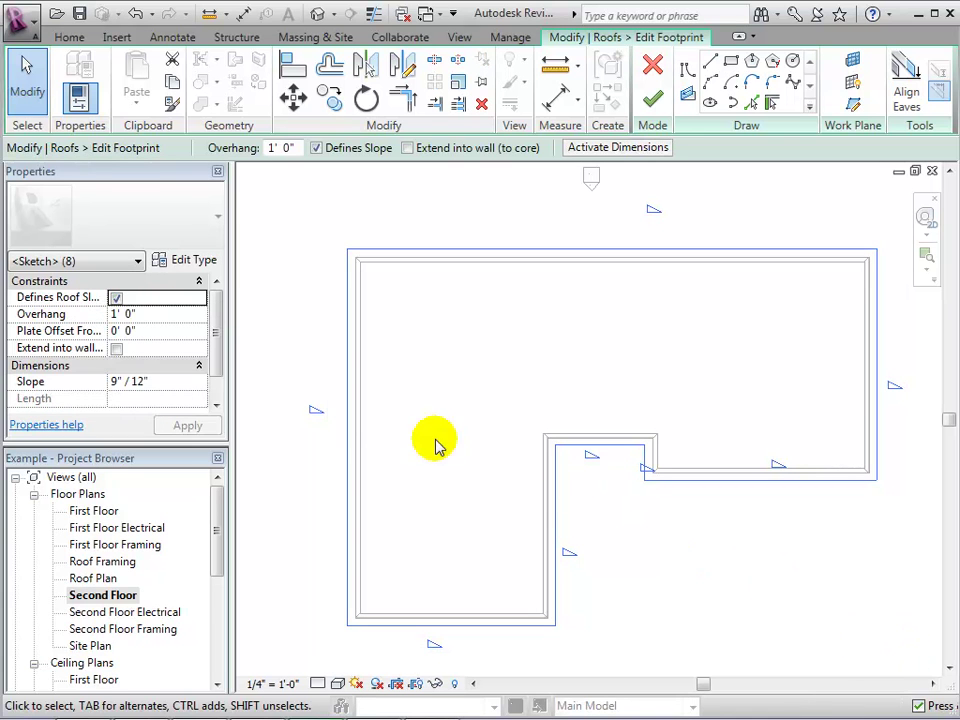
pyautogui.click(116, 316)
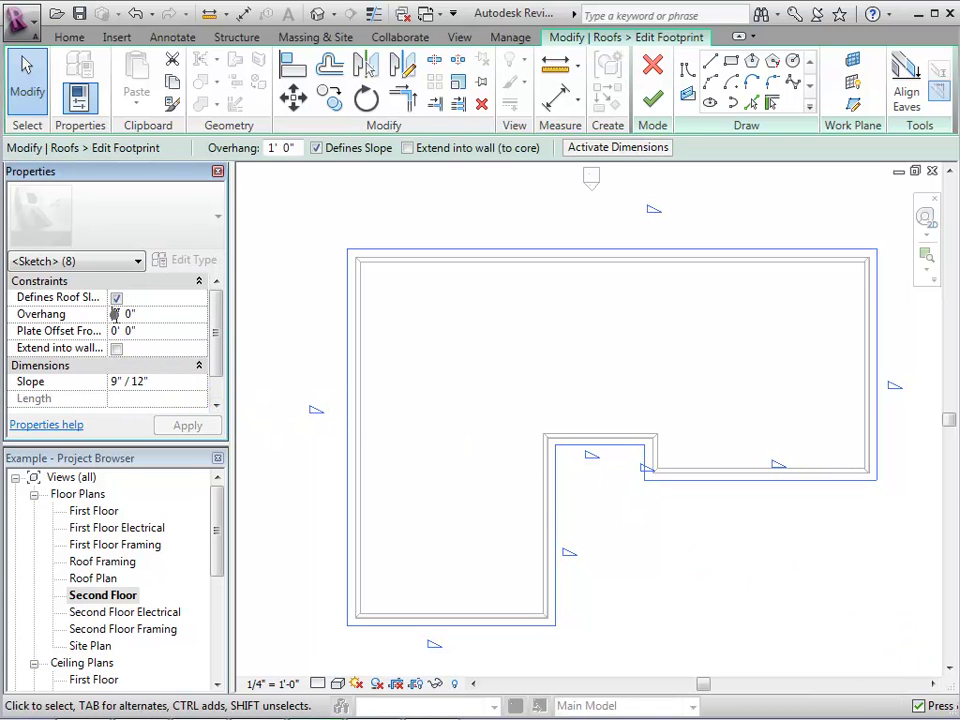
pyautogui.click(194, 315)
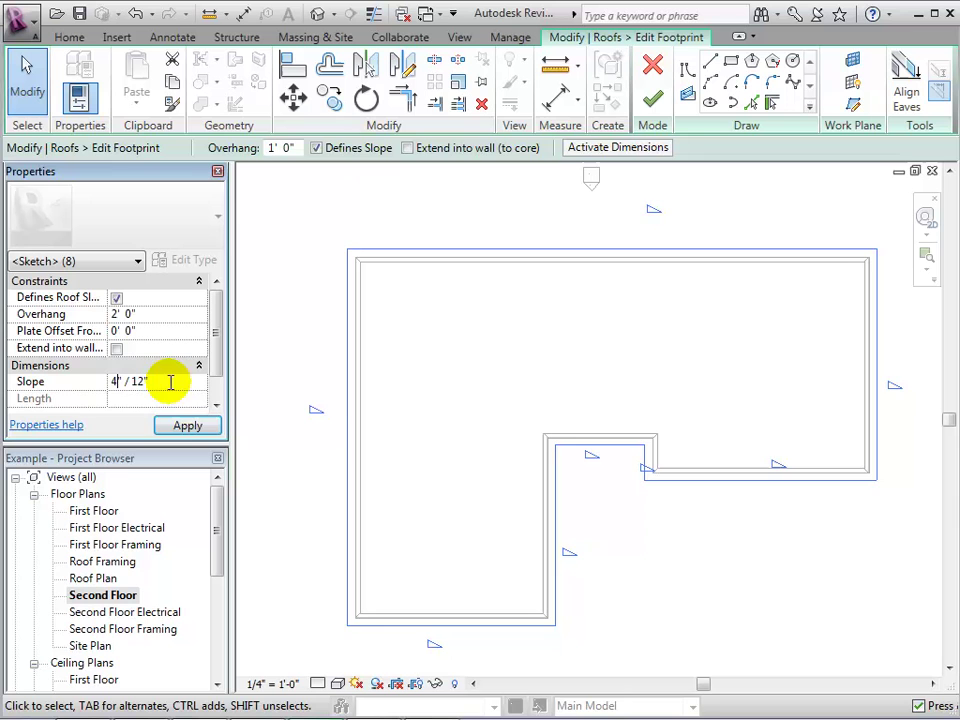
pyautogui.click(187, 424)
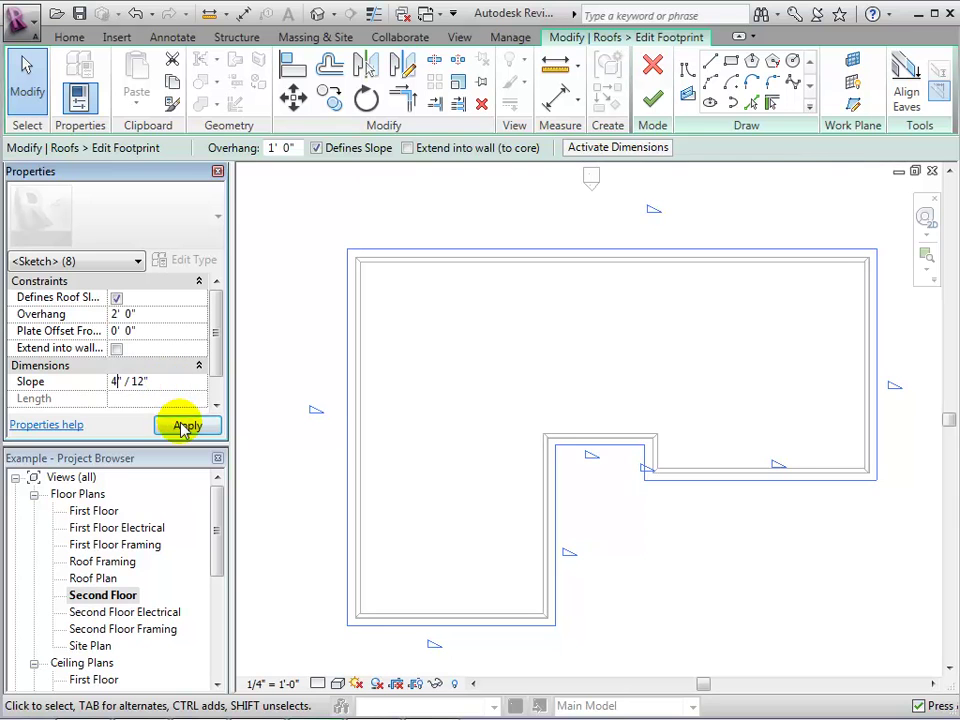
pyautogui.click(444, 383)
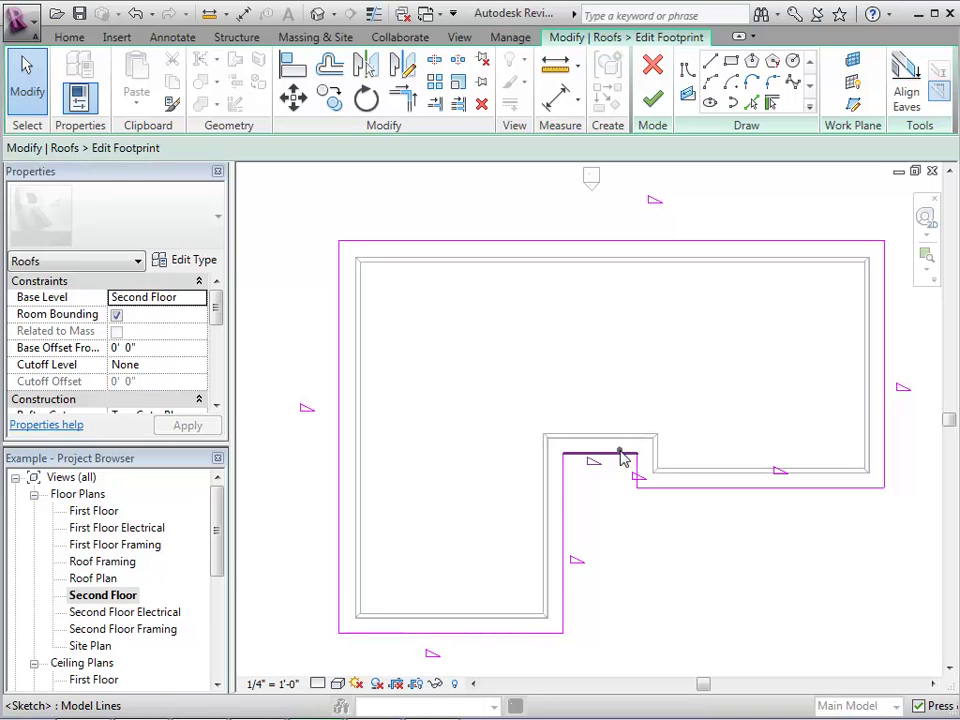
# - Delete the short notch line and trim the two remaining lines into one corner
pyautogui.click(621, 457)
pyautogui.press('Delete')
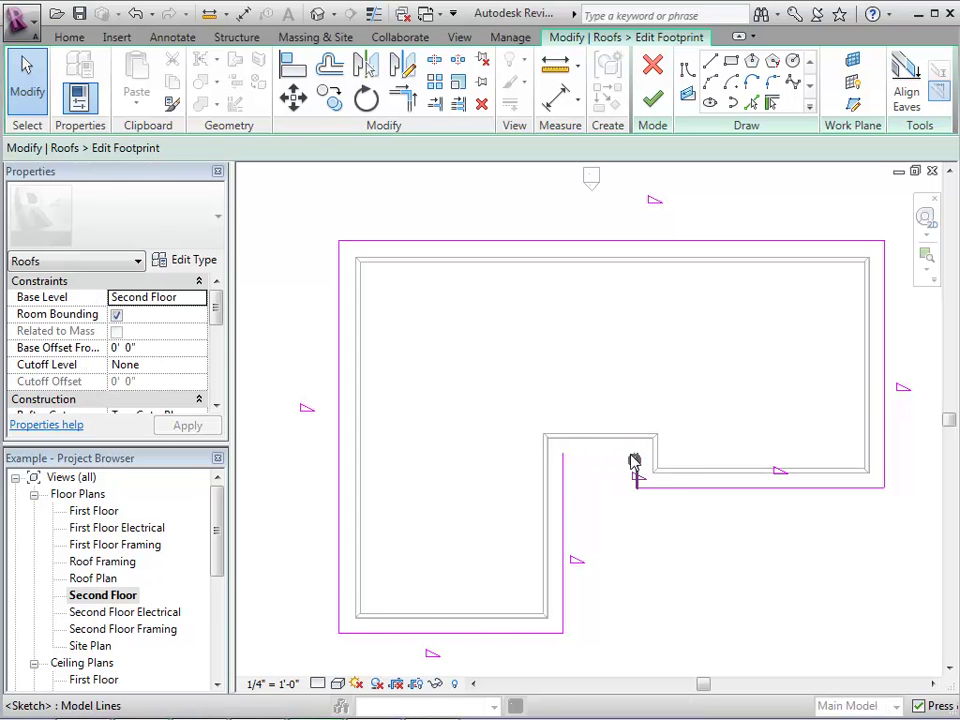
pyautogui.click(401, 97)
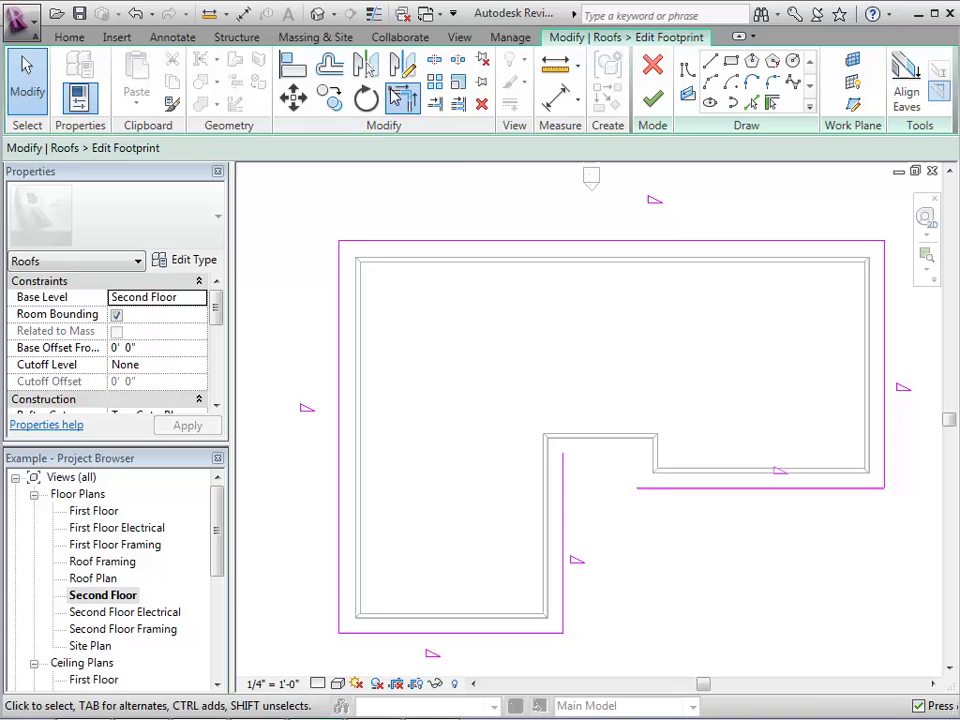
pyautogui.click(651, 490)
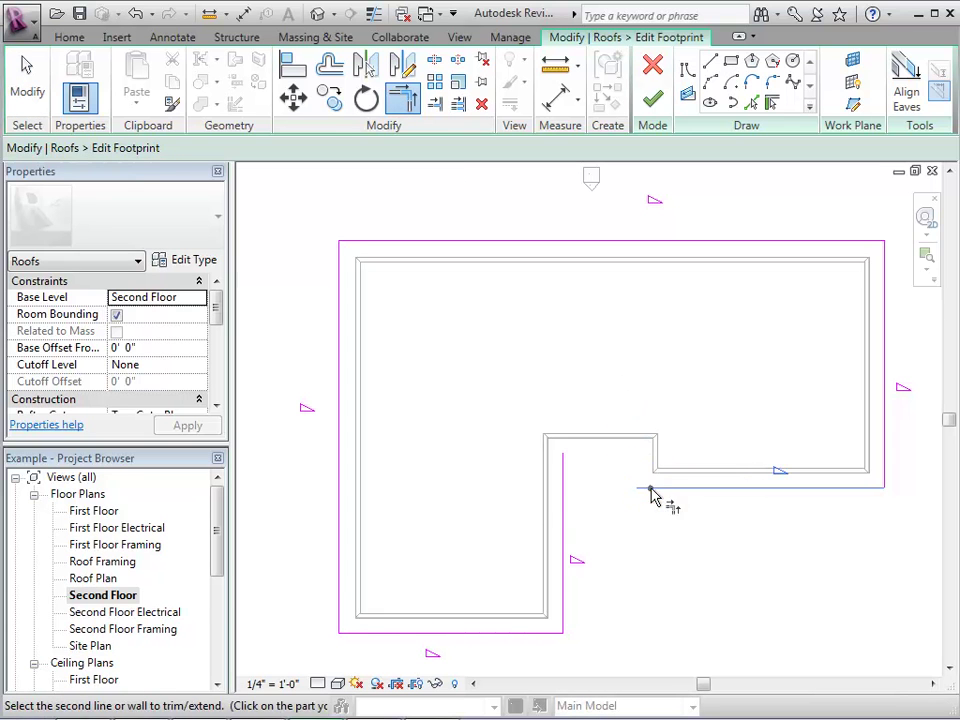
pyautogui.click(566, 504)
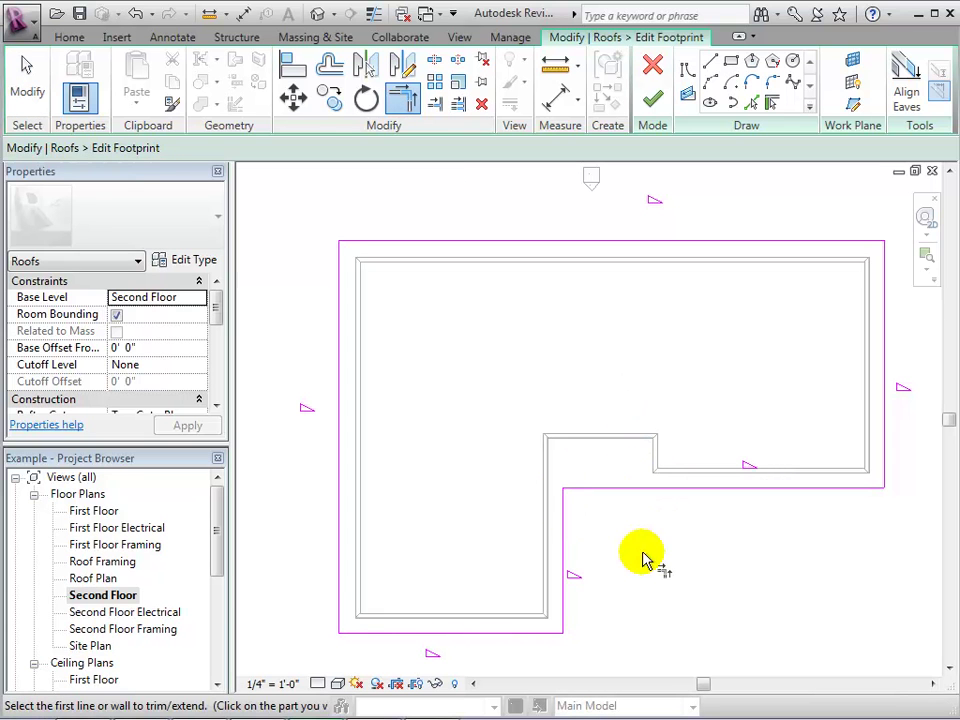
# - Finish the footprint edit and view the shallower hip roof in 3D
pyautogui.click(652, 100)
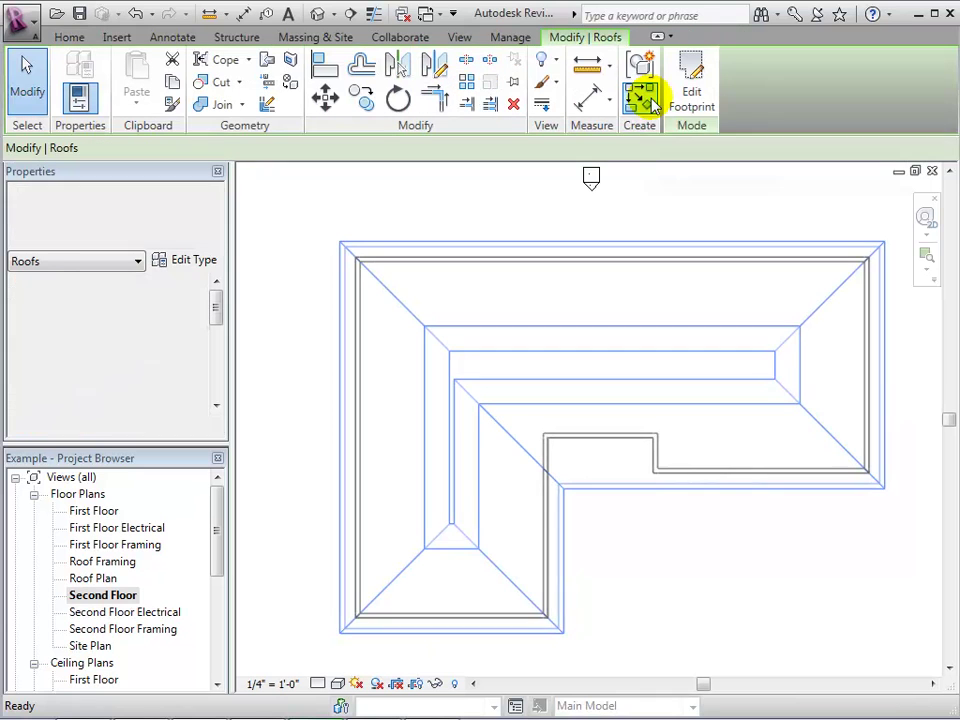
pyautogui.click(317, 16)
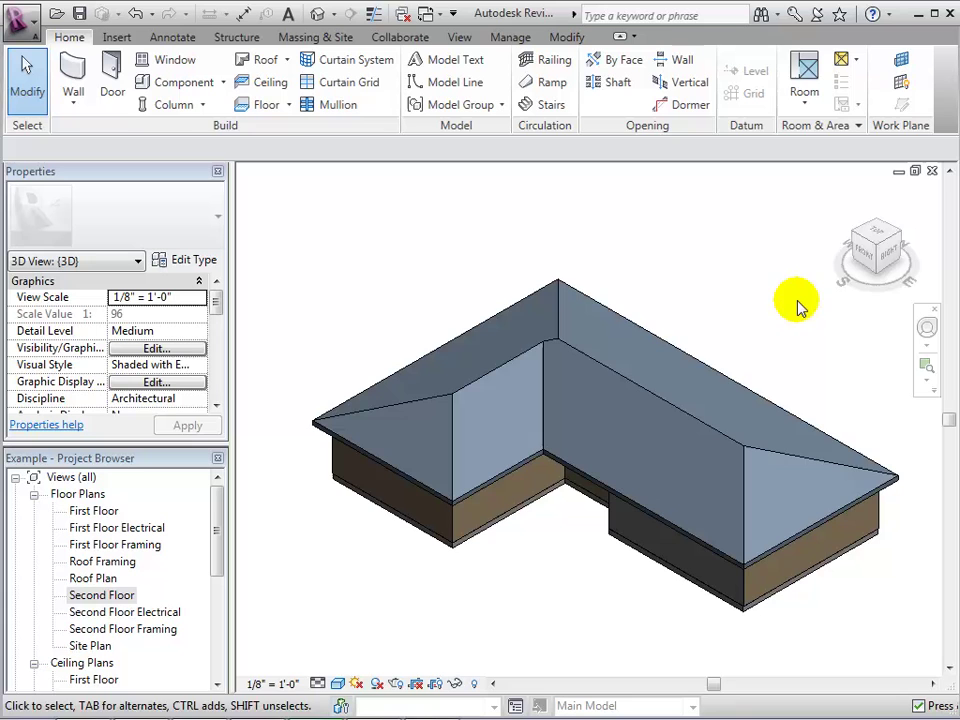
pyautogui.moveTo(864, 250); pyautogui.dragTo(861, 214)
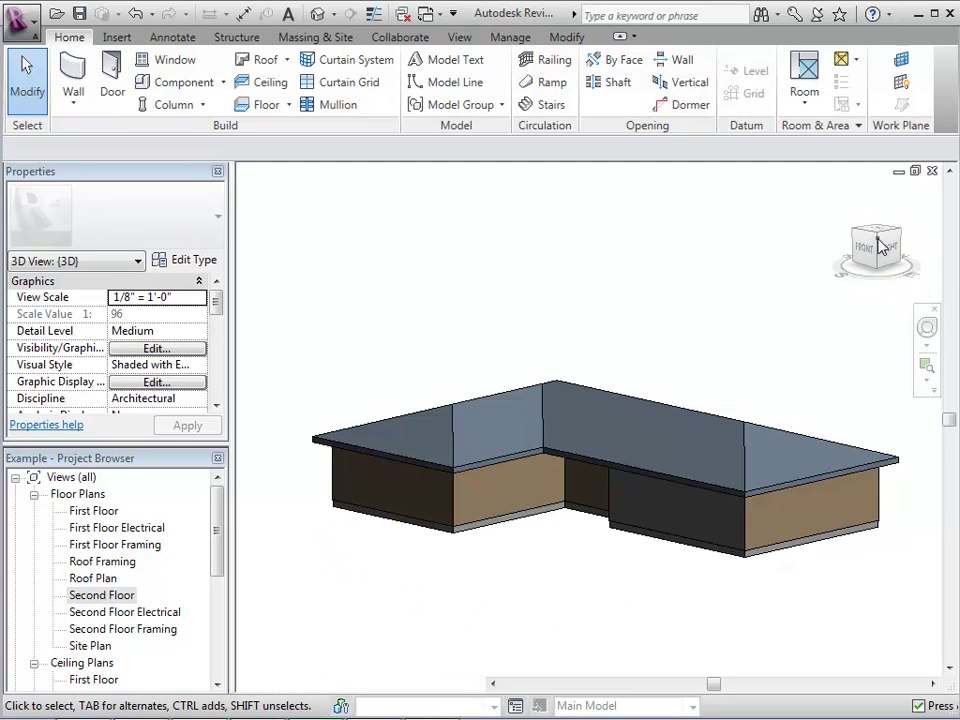
# - Change the roof's base level to Roof and check the result
pyautogui.moveTo(880, 247); pyautogui.dragTo(876, 265)
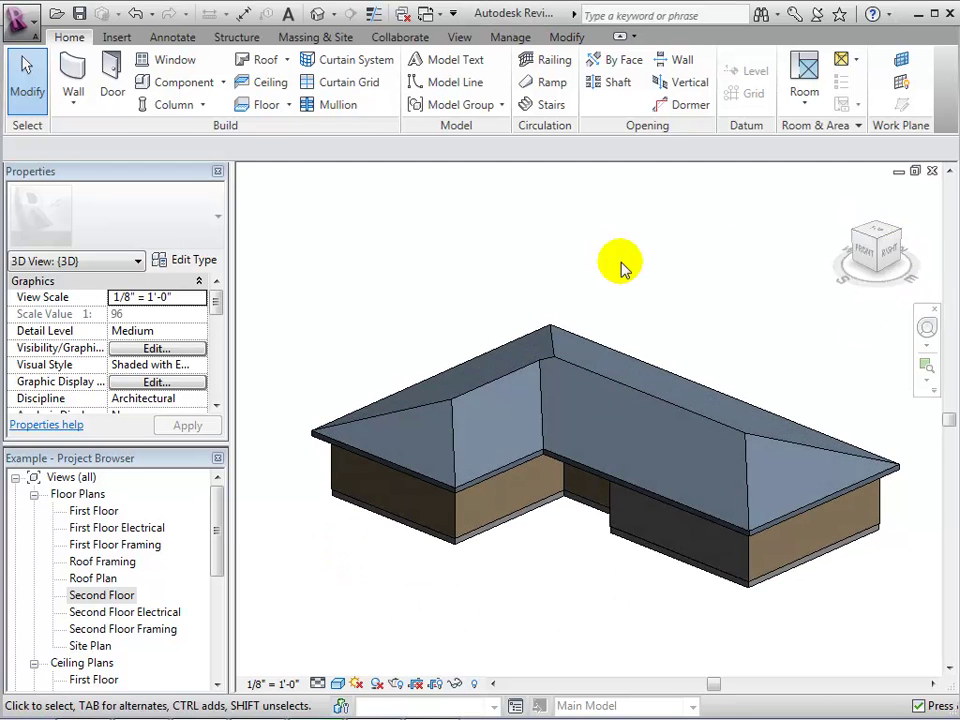
pyautogui.click(470, 395)
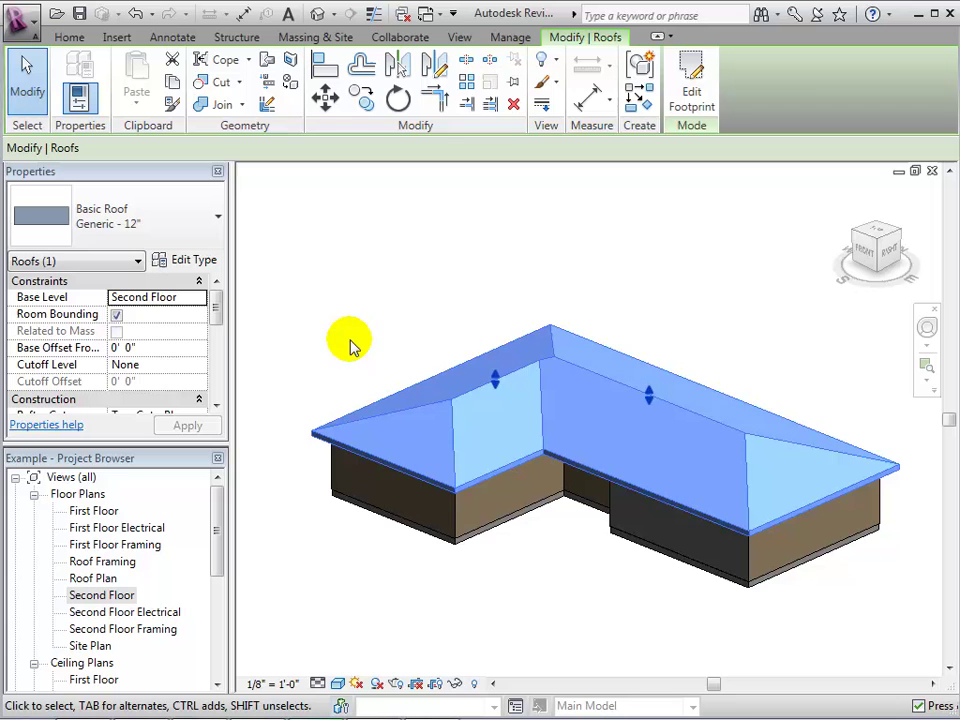
pyautogui.click(197, 298)
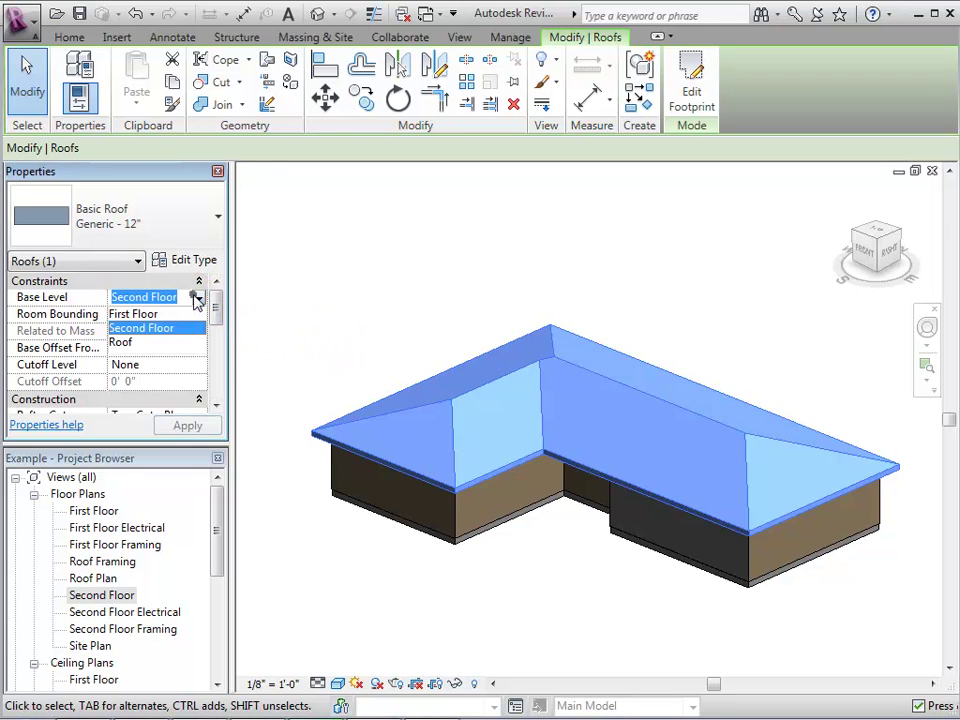
pyautogui.click(180, 343)
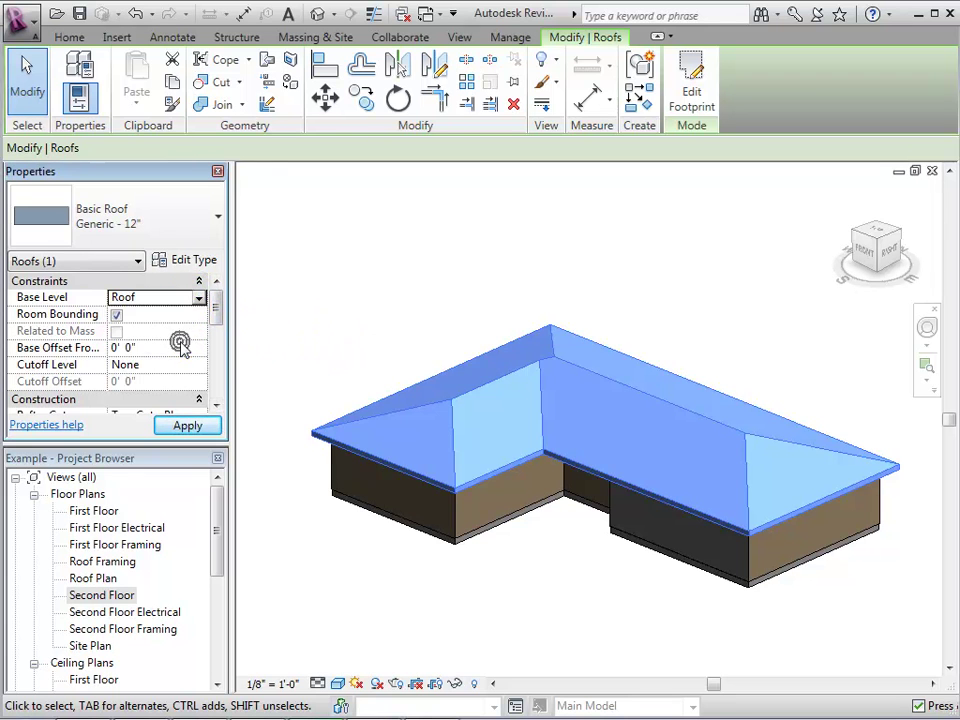
pyautogui.click(190, 426)
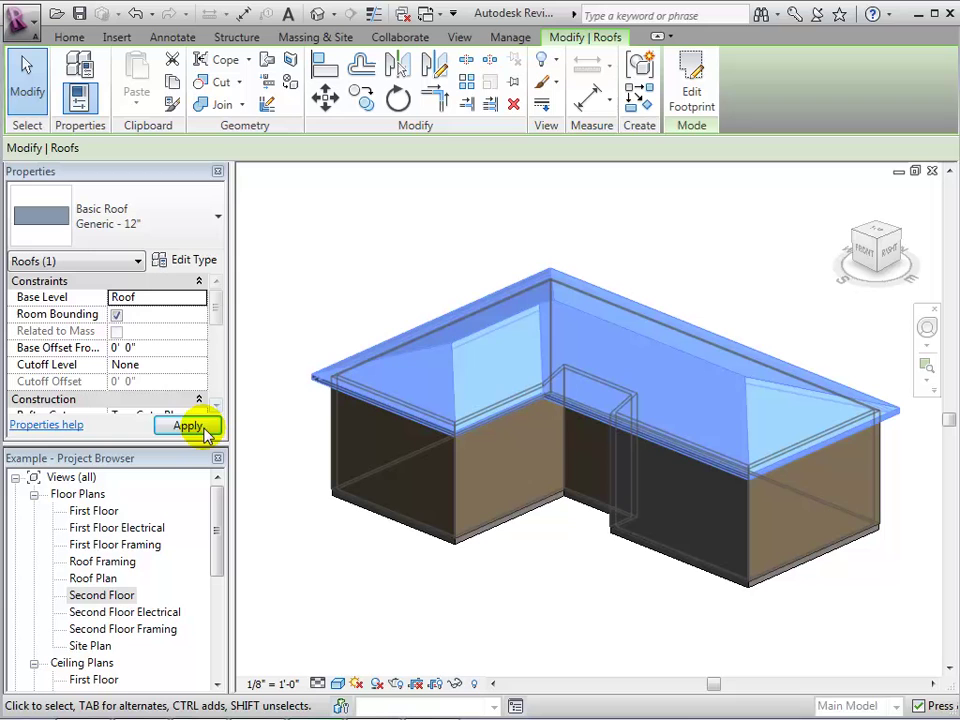
pyautogui.click(300, 325)
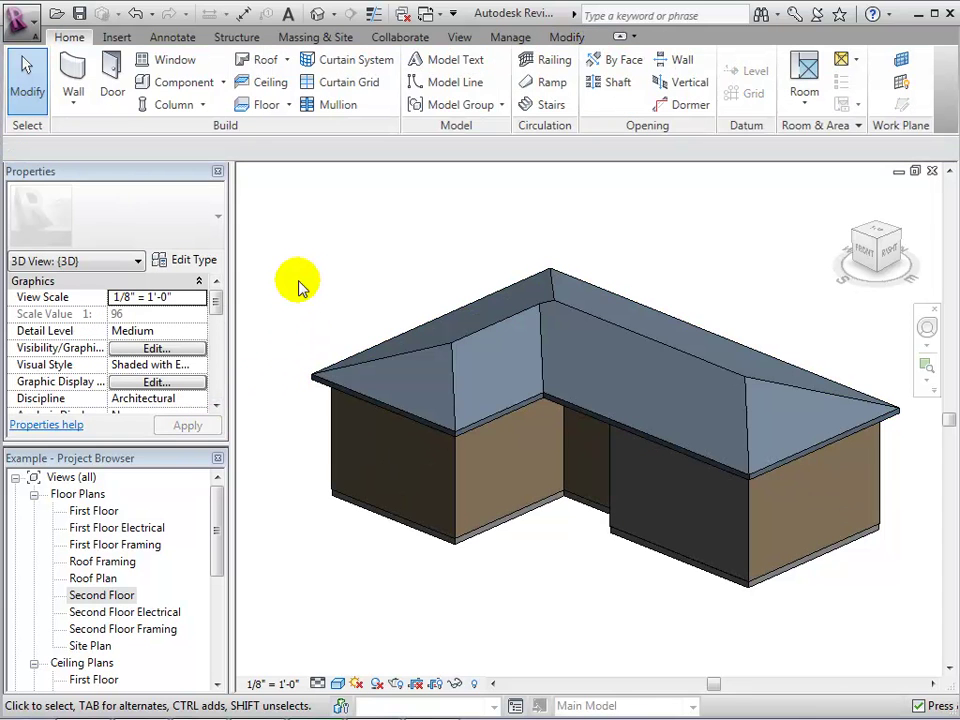
# - Set the roof's base level back to Second Floor
pyautogui.click(443, 357)
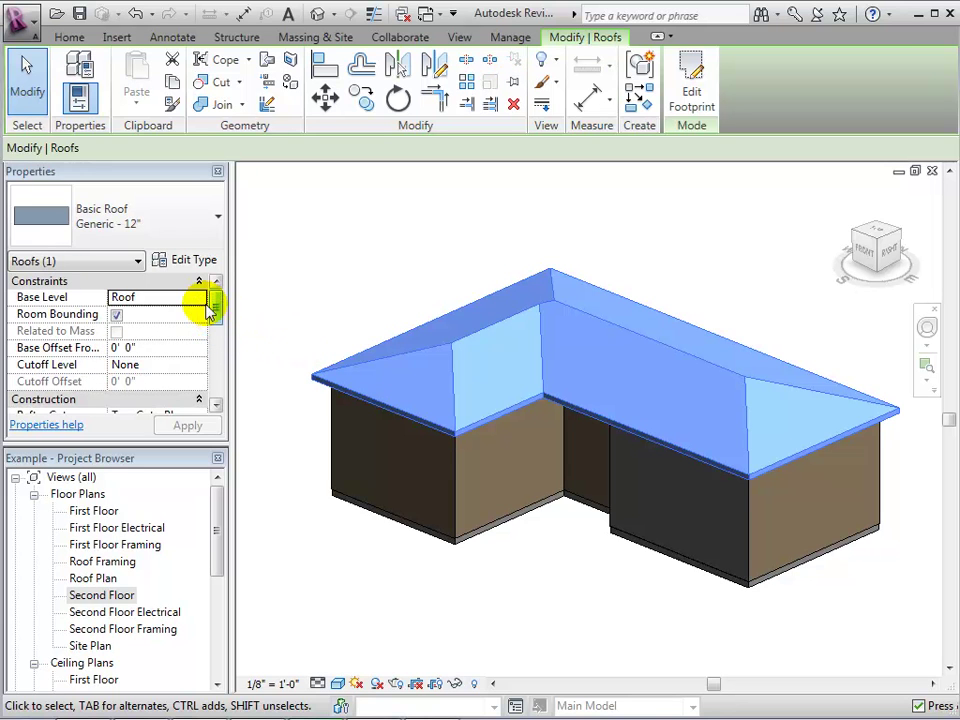
pyautogui.click(188, 298)
pyautogui.click(199, 299)
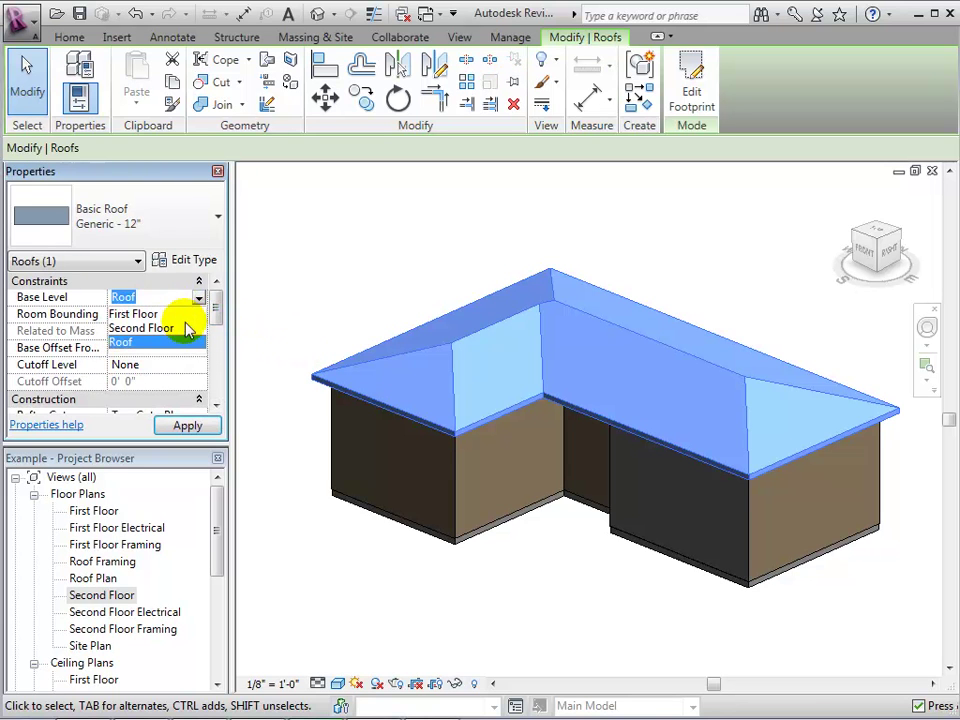
pyautogui.click(187, 329)
pyautogui.click(187, 426)
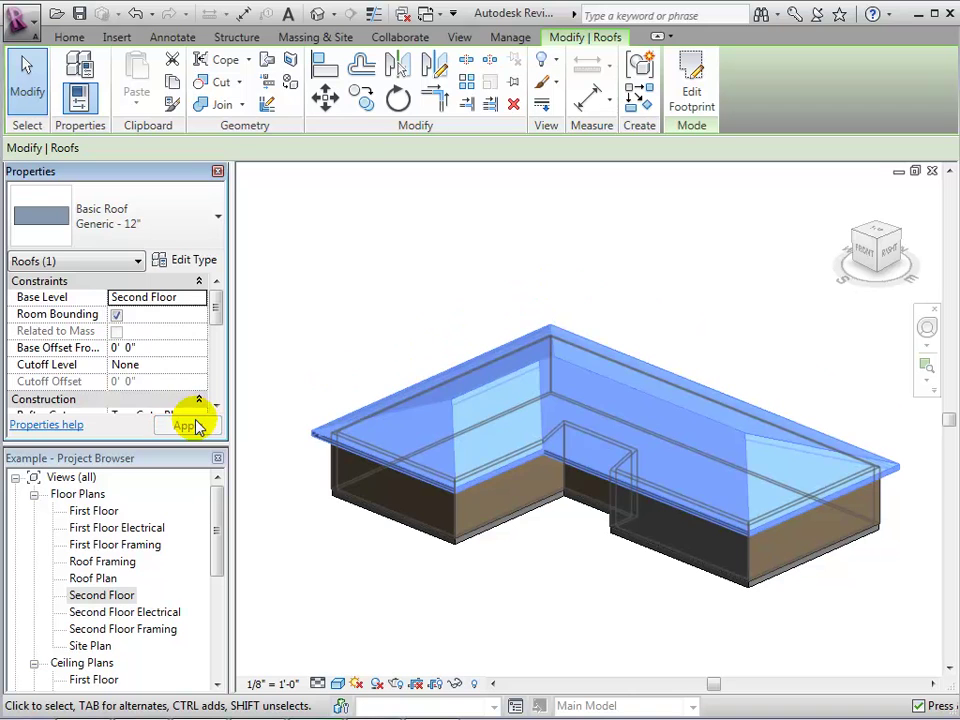
pyautogui.click(208, 221)
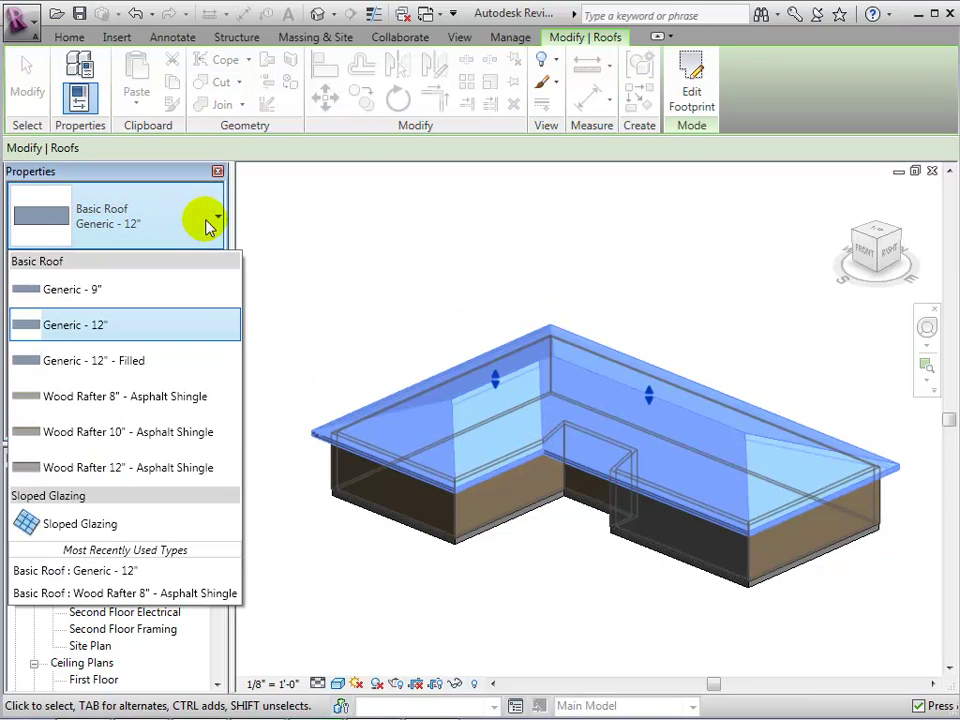
# - Change the roof to the Wood Rafter 10" - Asphalt Shingle type
pyautogui.click(195, 432)
pyautogui.click(332, 343)
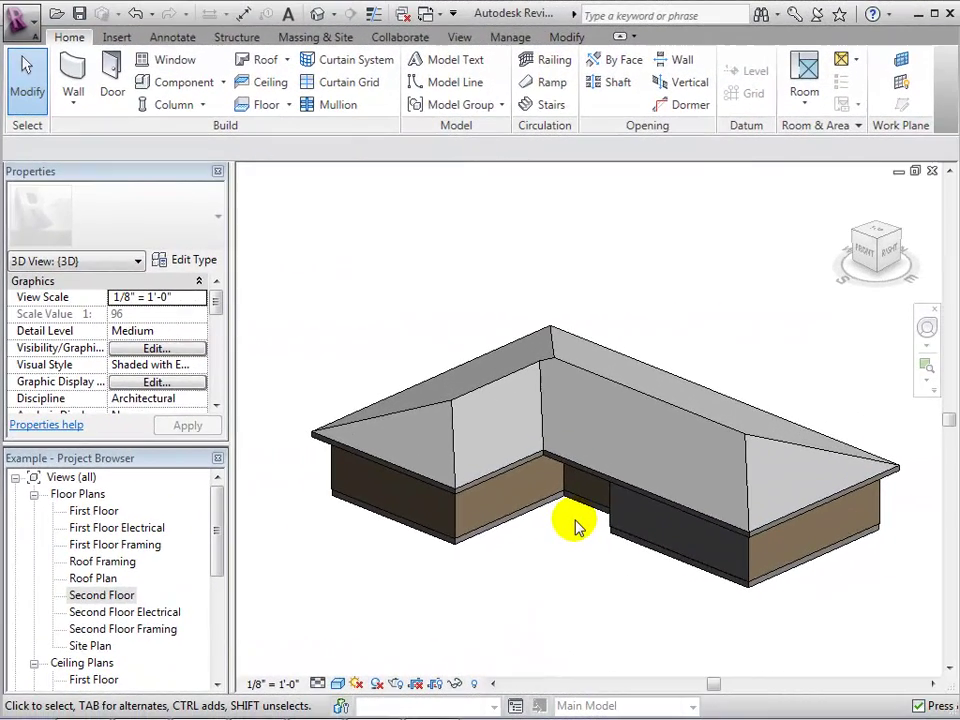
# - Clear Defines Slope on every roof footprint edge to make the roof flat
pyautogui.click(566, 468)
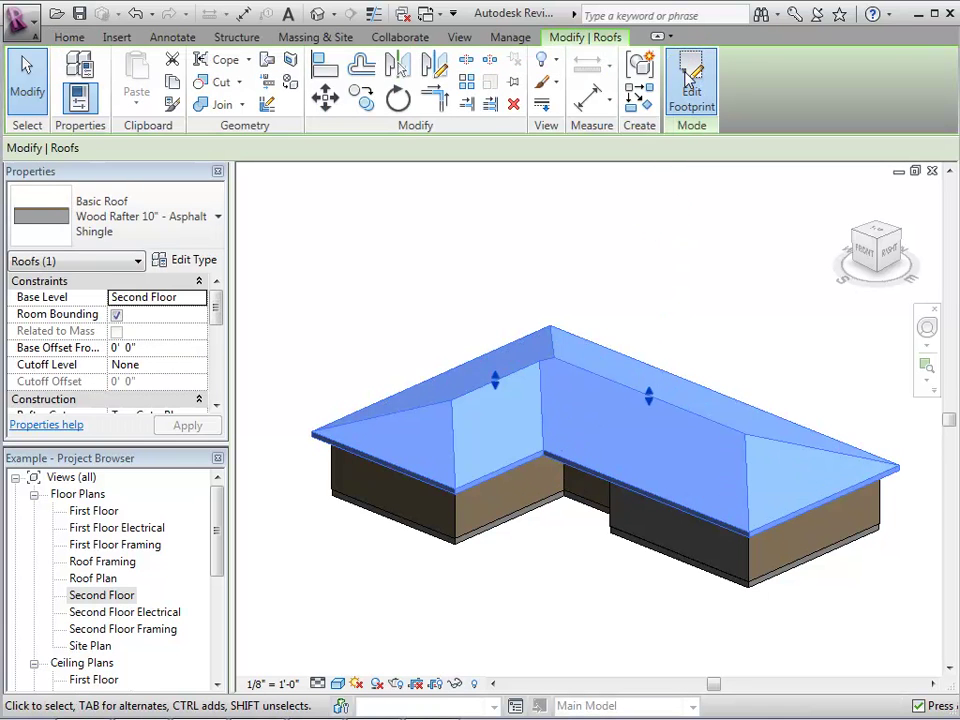
pyautogui.doubleClick(98, 596)
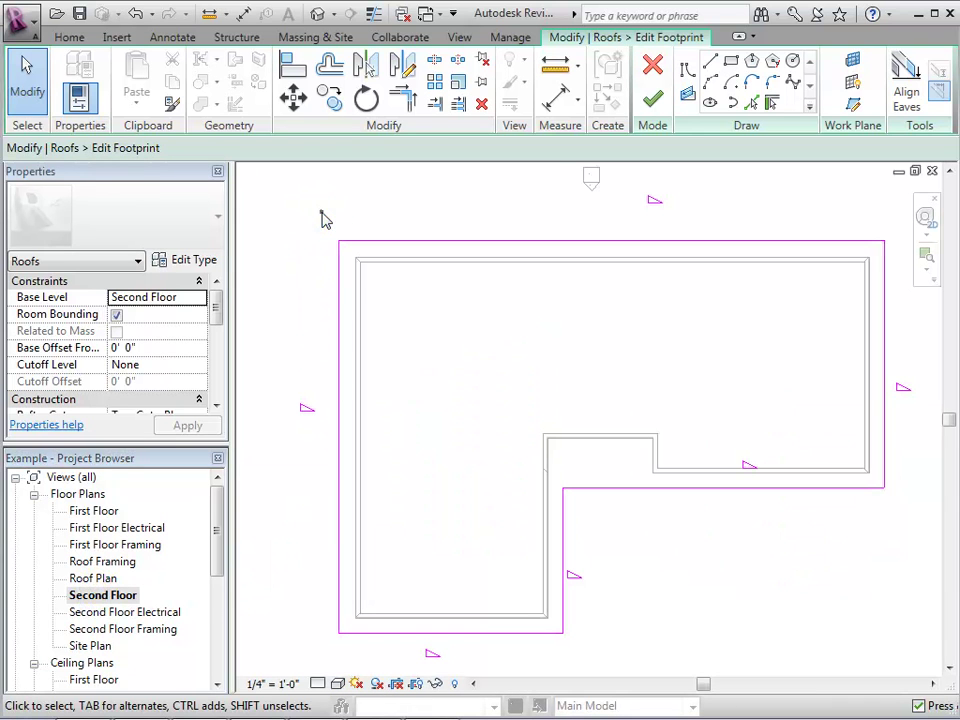
pyautogui.moveTo(321, 212); pyautogui.dragTo(900, 660)
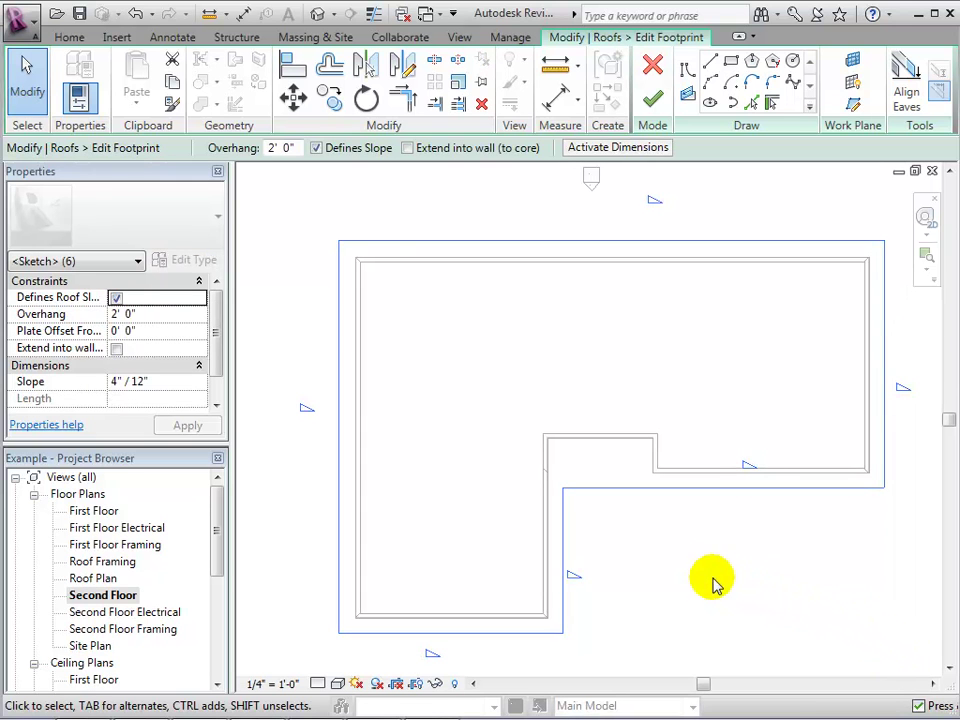
pyautogui.click(315, 148)
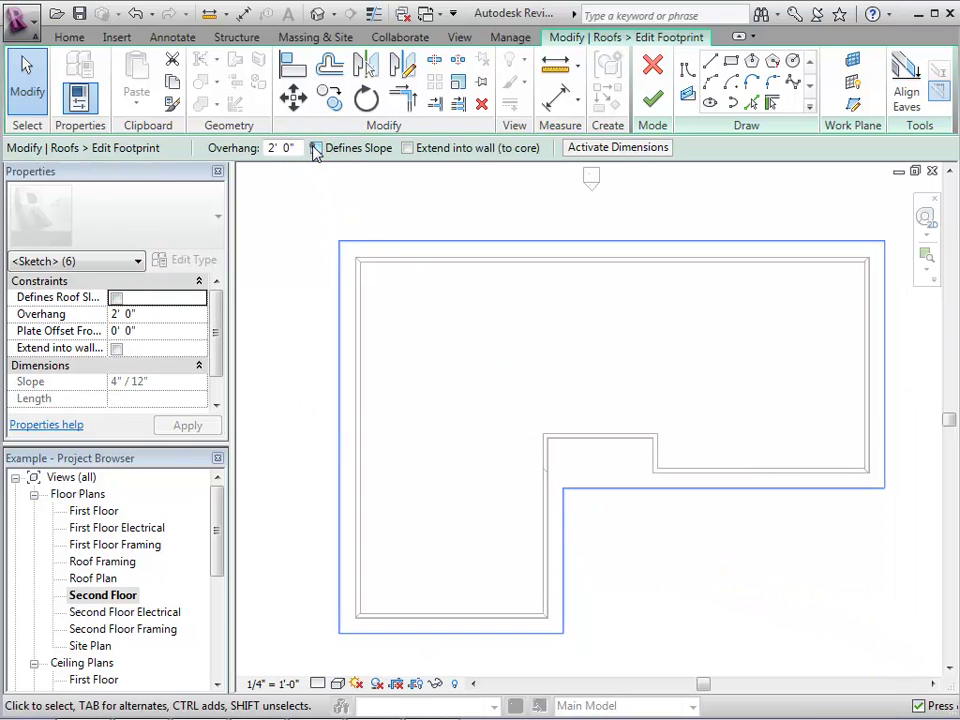
pyautogui.click(648, 104)
pyautogui.click(316, 15)
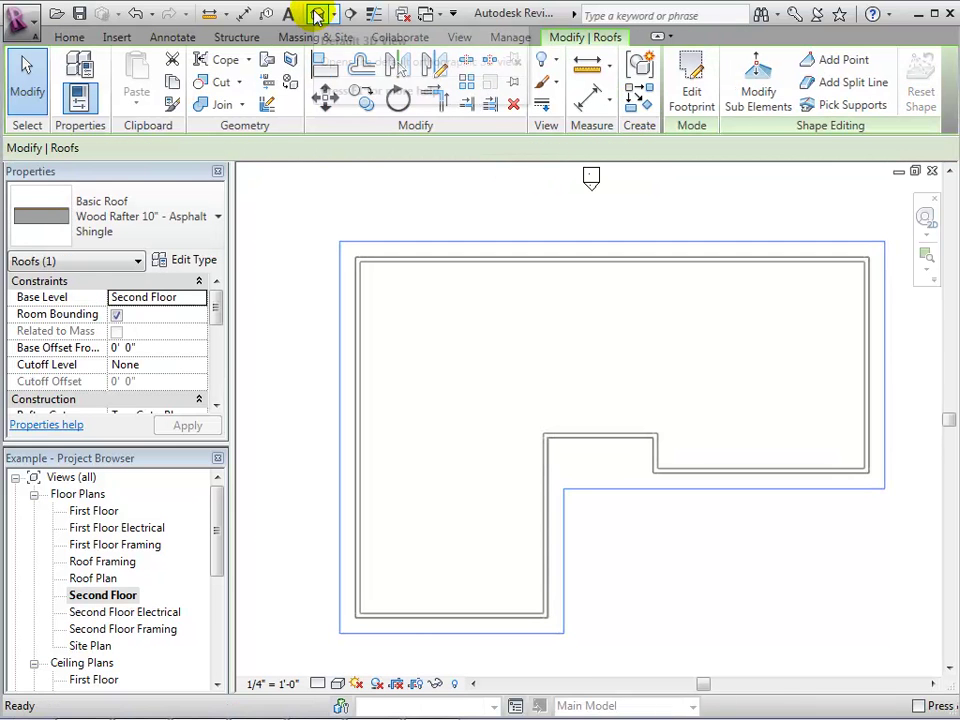
# - Reopen the flat roof's footprint for editing in the Second Floor plan
pyautogui.click(316, 15)
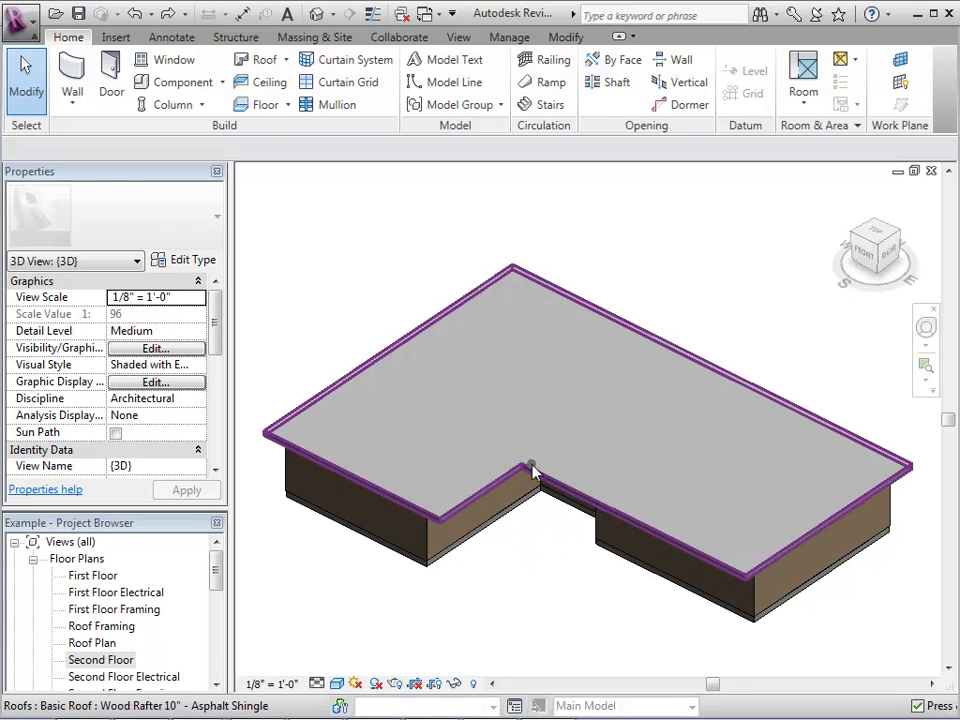
pyautogui.click(533, 472)
pyautogui.click(694, 80)
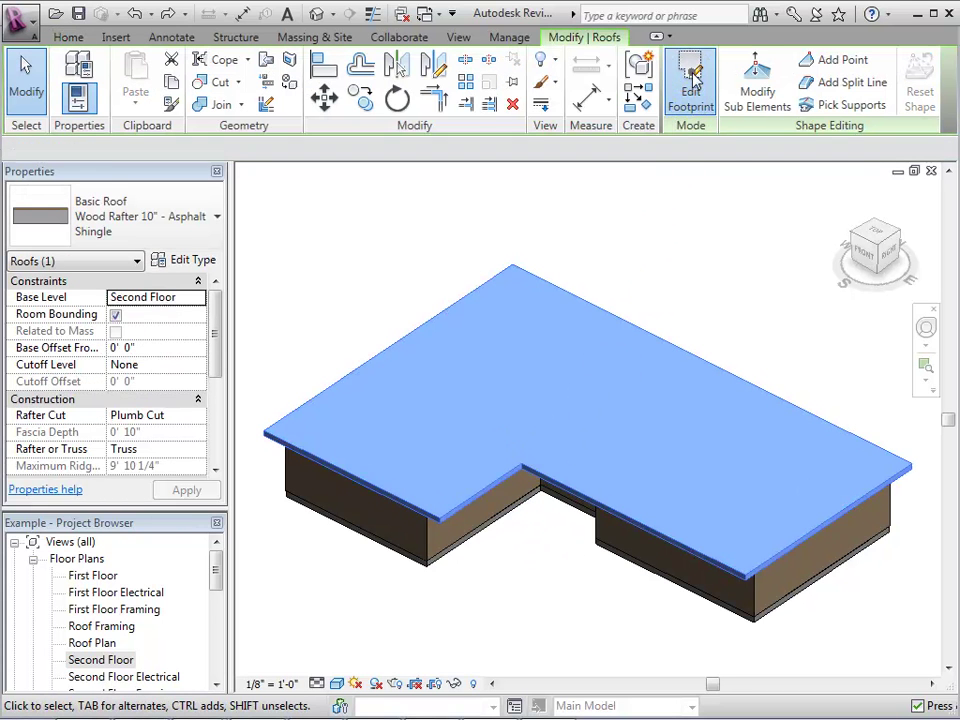
pyautogui.doubleClick(115, 664)
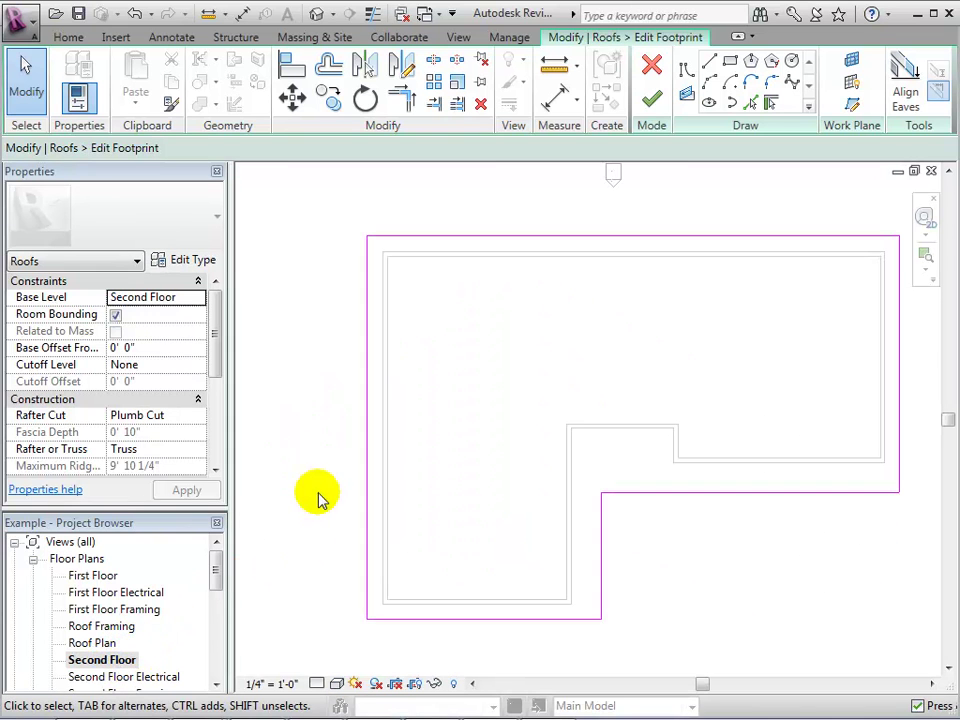
# - Sketch a non-sloping rectangular hole inside the notch and view it in 3D
pyautogui.click(731, 64)
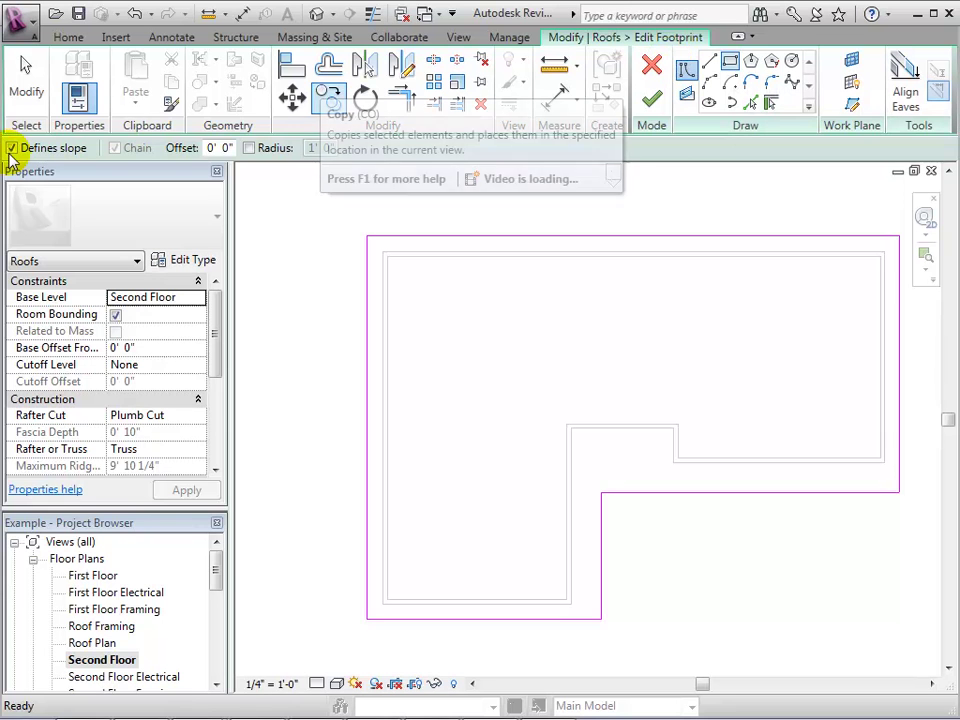
pyautogui.click(13, 148)
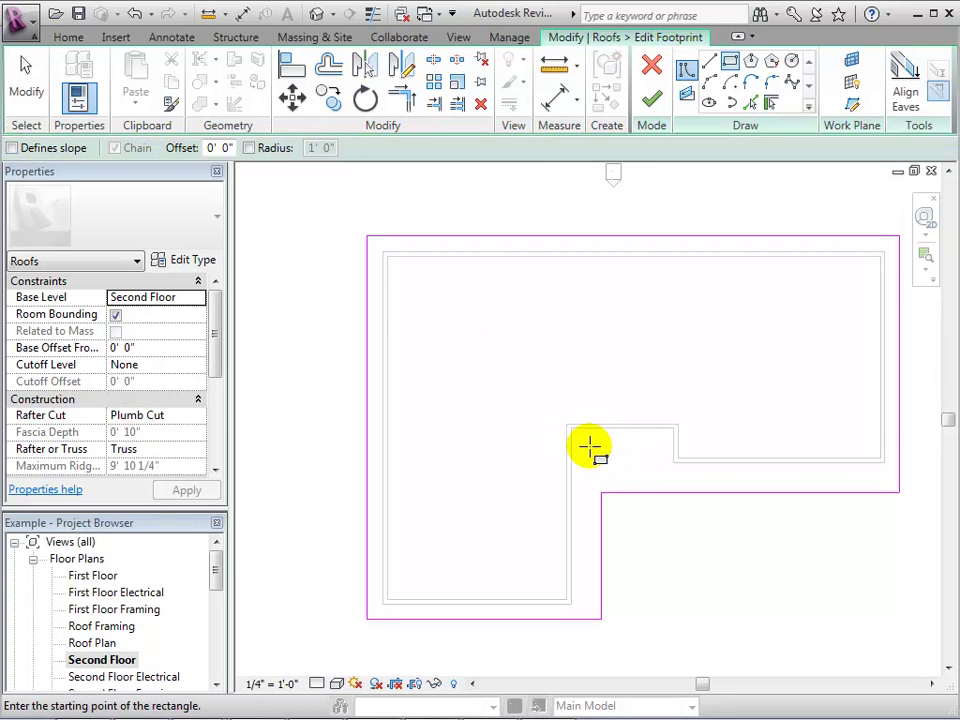
pyautogui.click(581, 438)
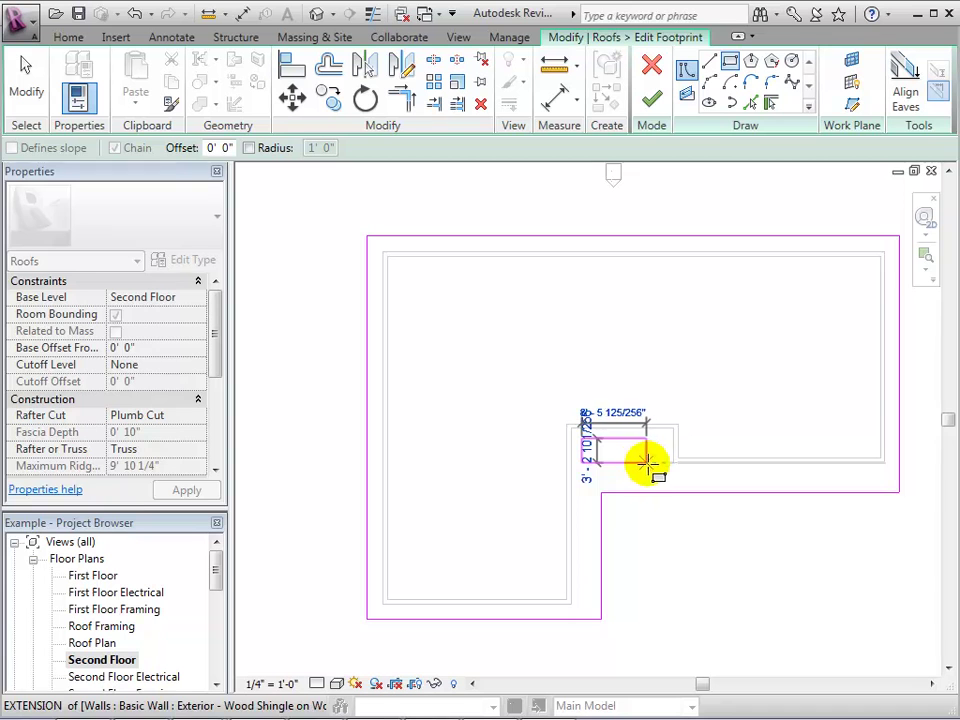
pyautogui.click(660, 477)
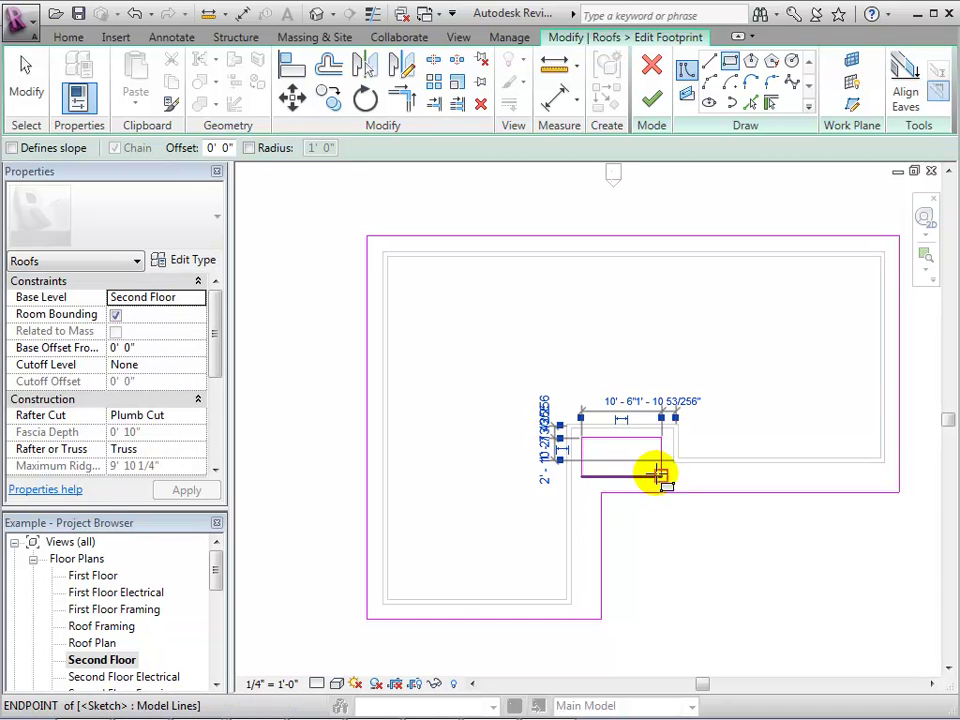
pyautogui.click(653, 102)
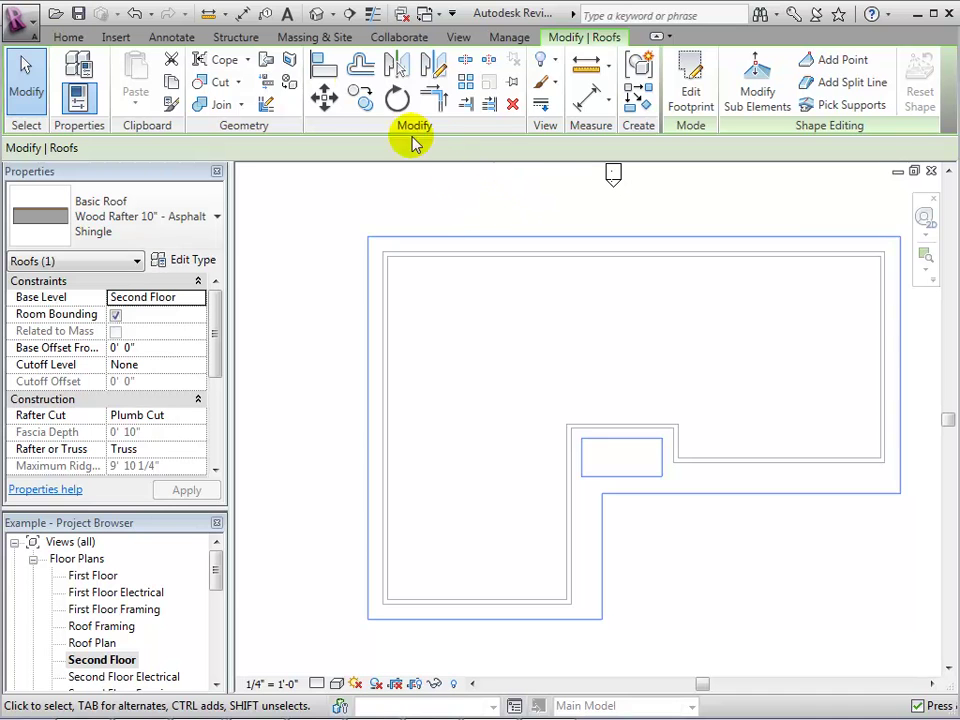
pyautogui.click(316, 16)
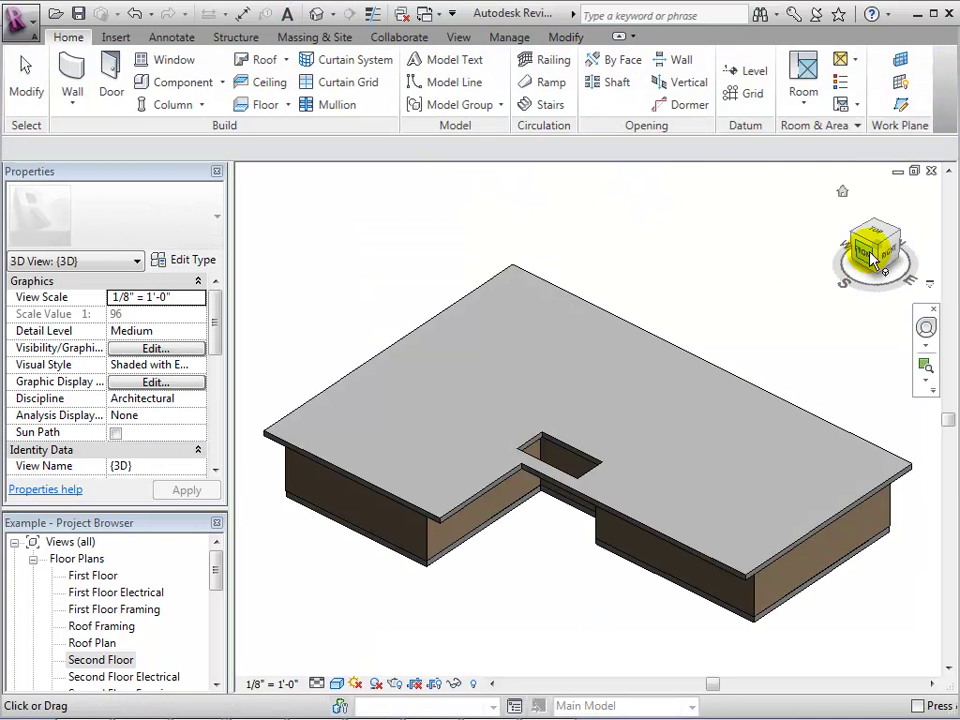
# - Cut a five-sided vertical opening through the flat roof's left wing
pyautogui.moveTo(868, 246)
pyautogui.mouseDown()
pyautogui.moveTo(870, 268)
pyautogui.moveTo(868, 250)
pyautogui.mouseUp()
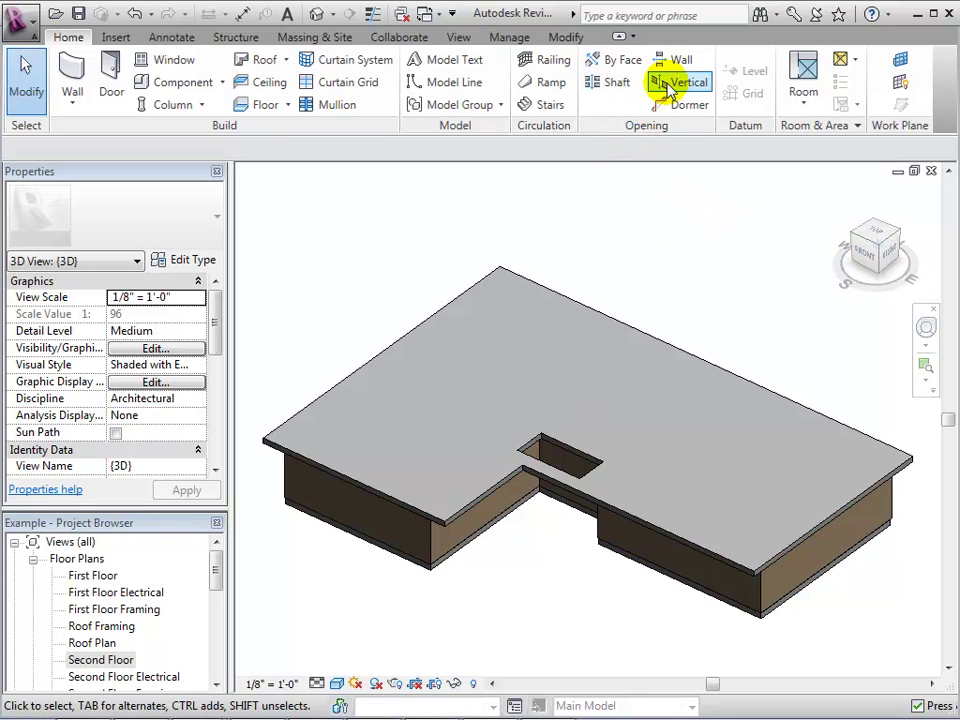
pyautogui.click(675, 83)
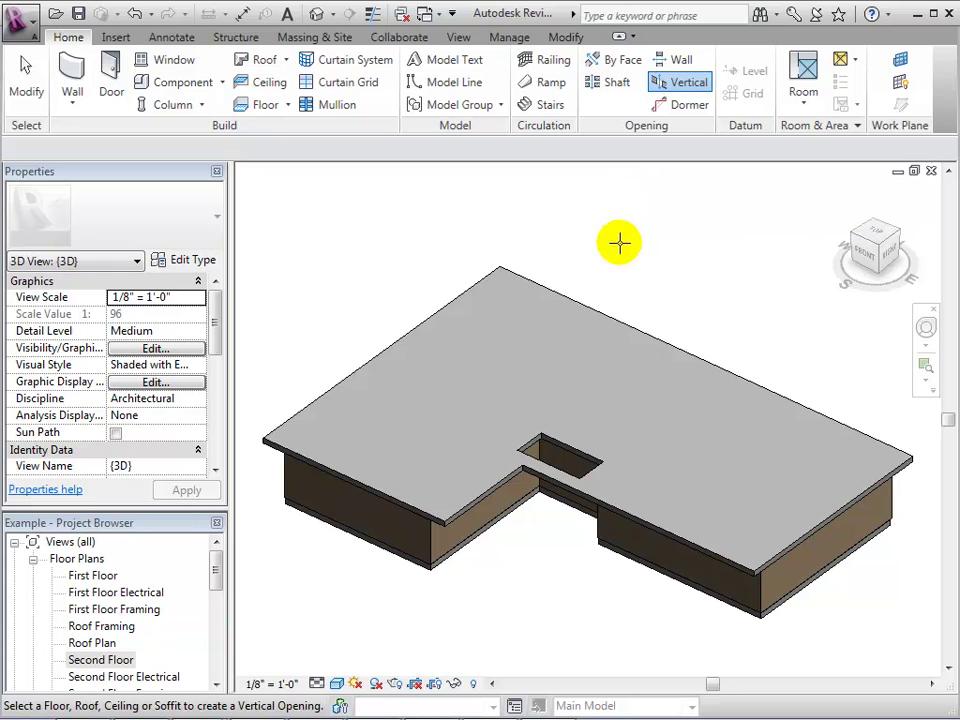
pyautogui.click(594, 307)
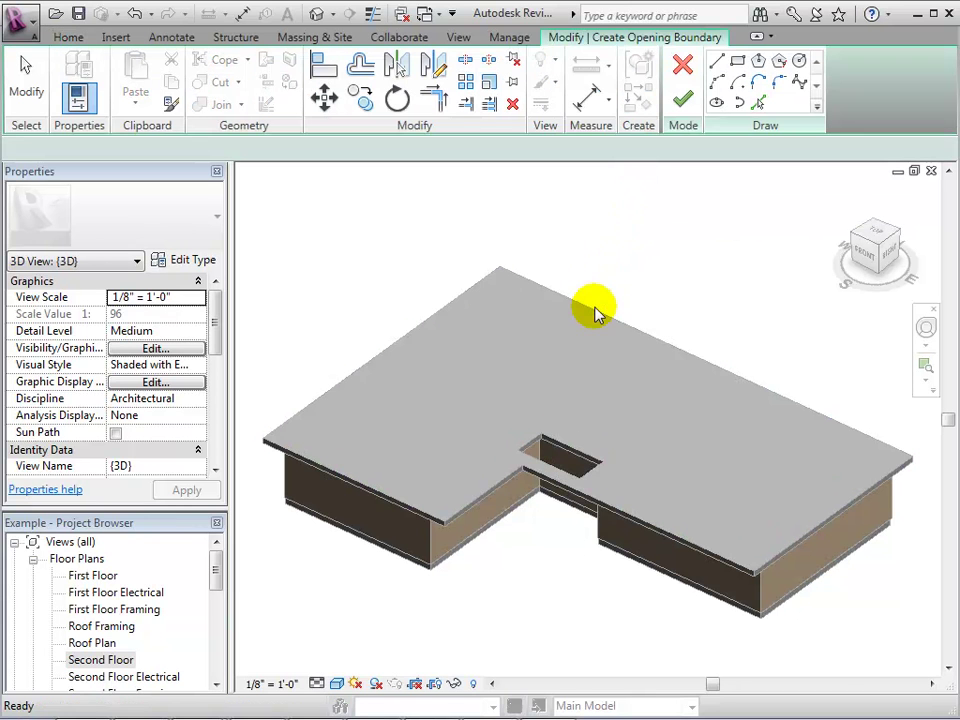
pyautogui.click(394, 408)
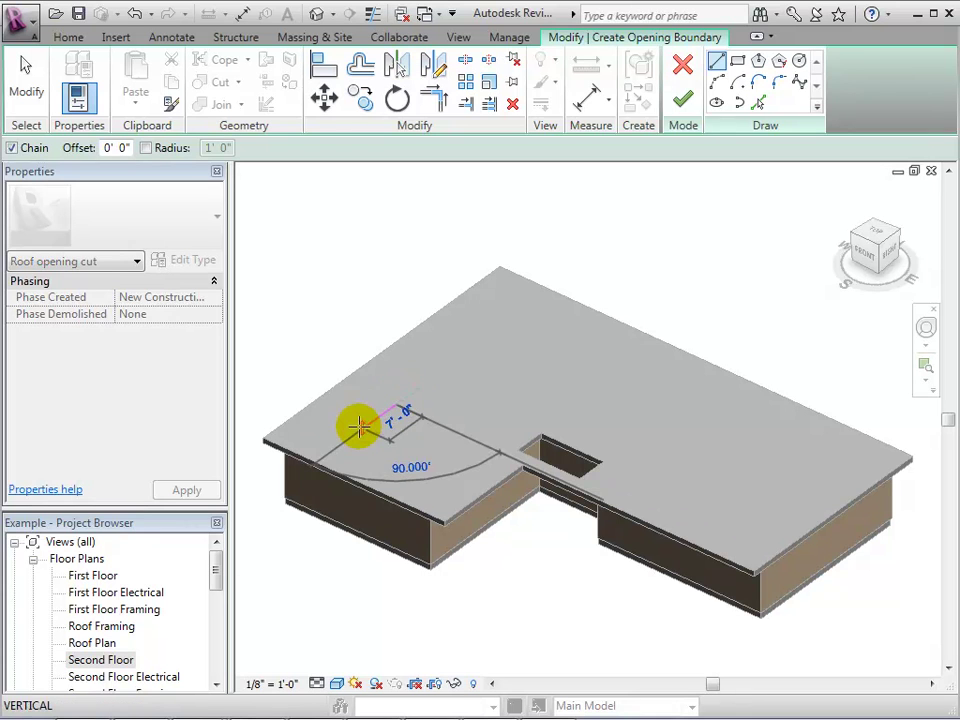
pyautogui.click(386, 441)
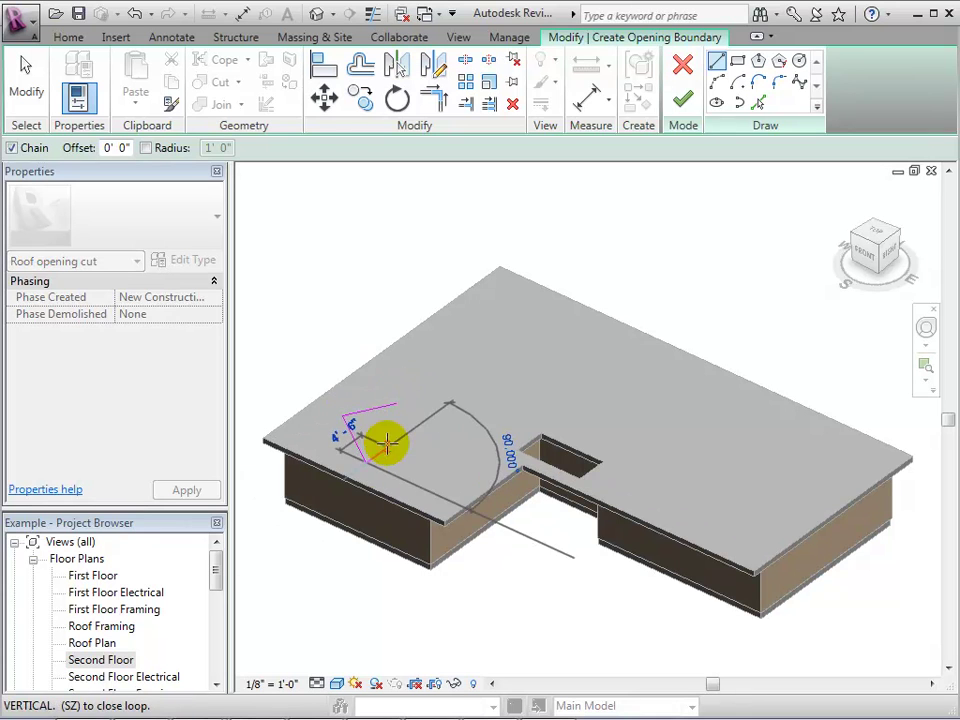
pyautogui.click(411, 455)
pyautogui.click(400, 404)
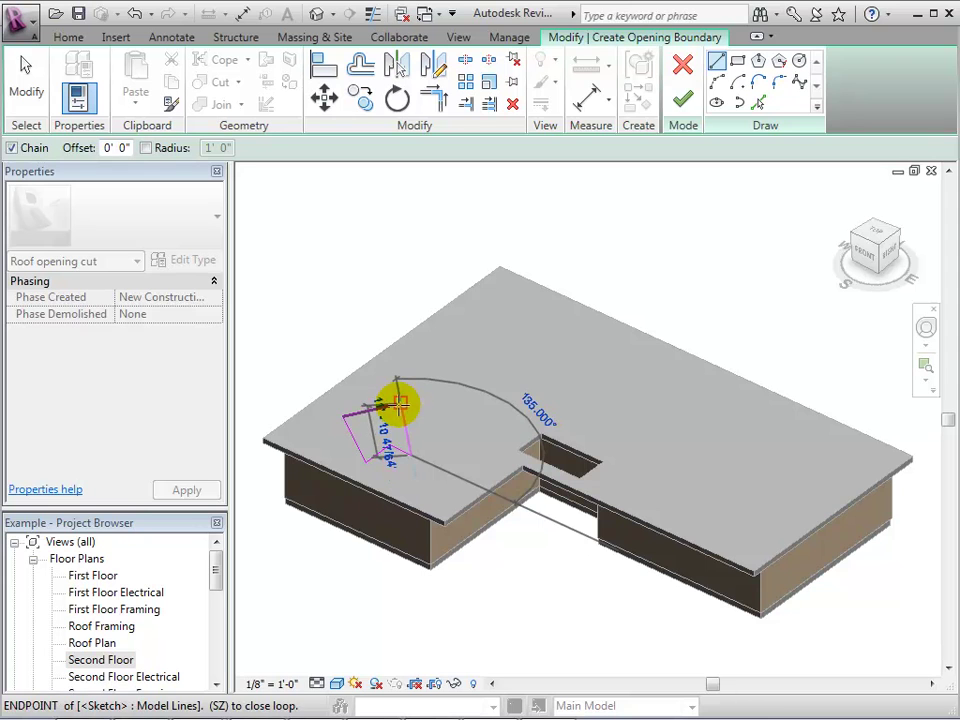
pyautogui.click(400, 404)
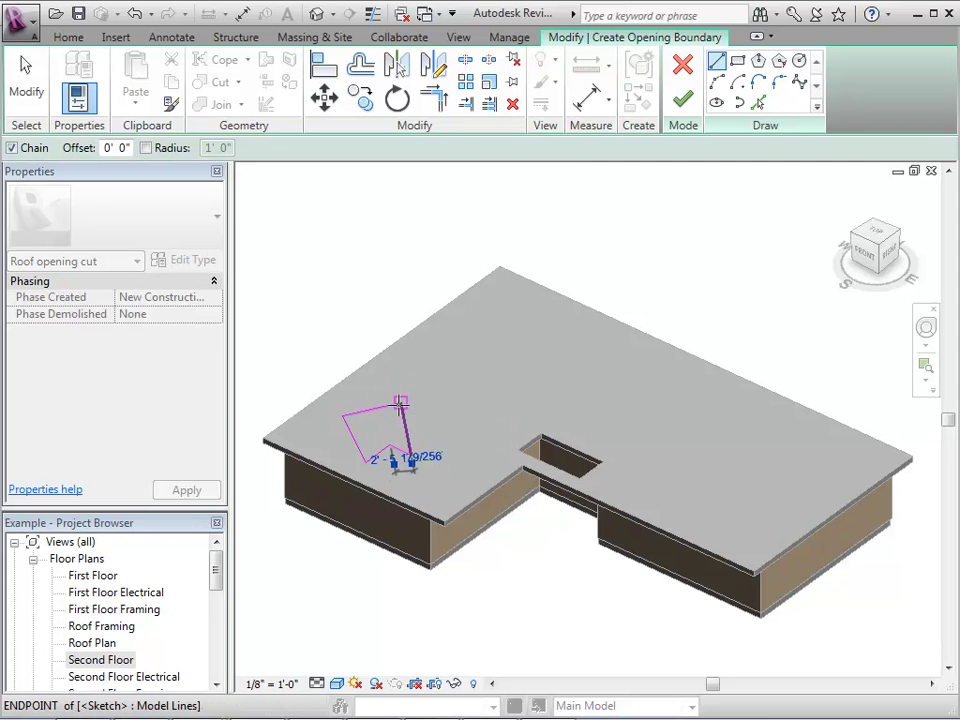
pyautogui.click(678, 100)
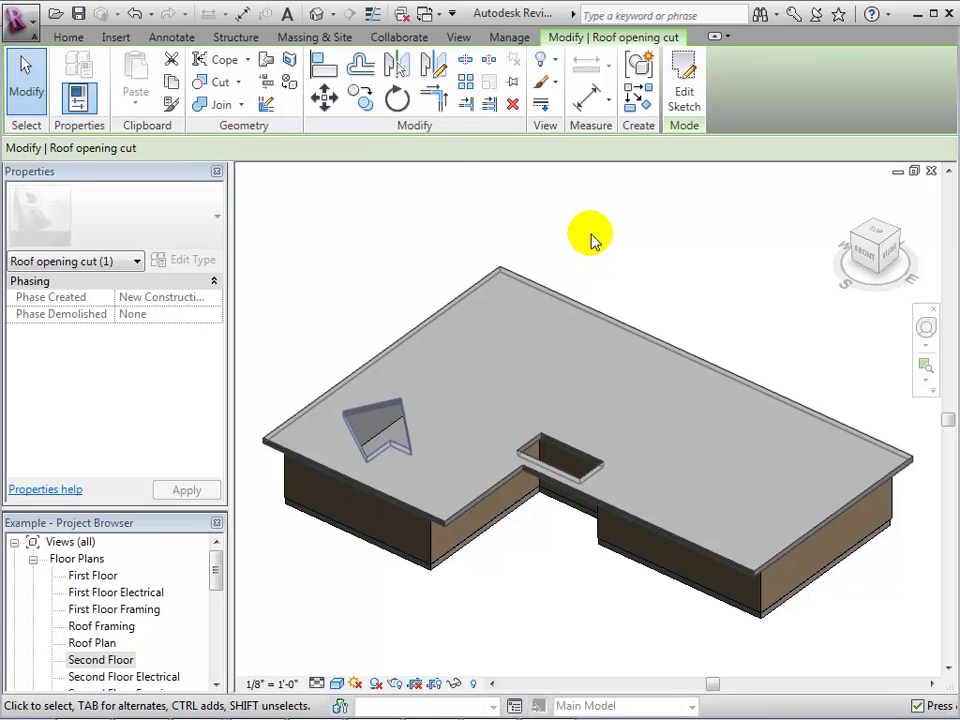
# - Start placing windows and browse the window types, keeping Fixed with Trim 24" x 48"
pyautogui.click(70, 37)
pyautogui.click(350, 257)
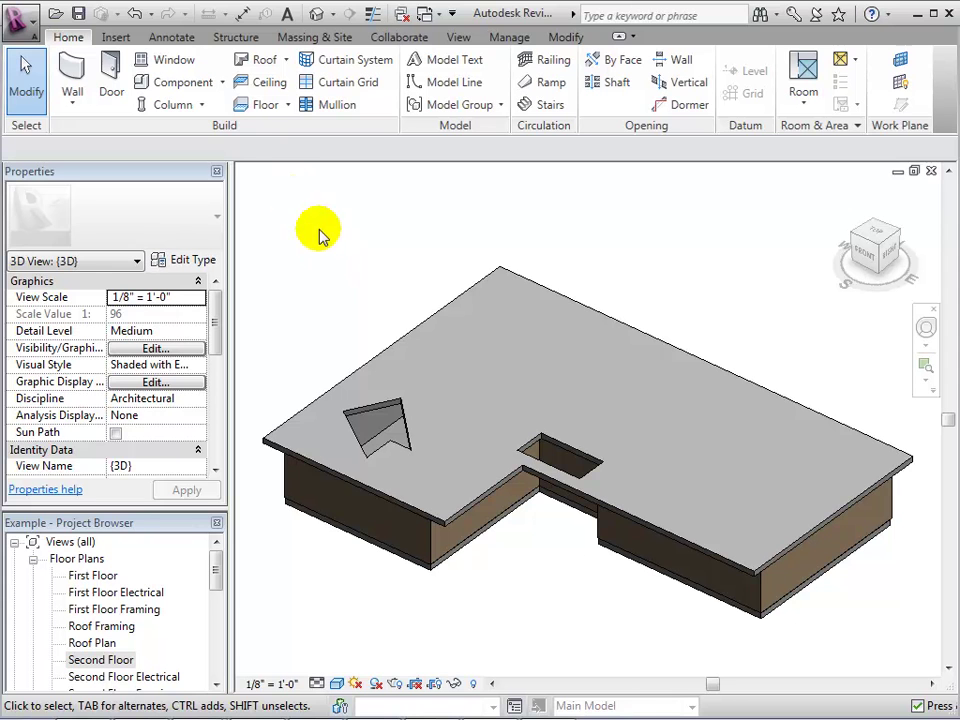
pyautogui.click(171, 59)
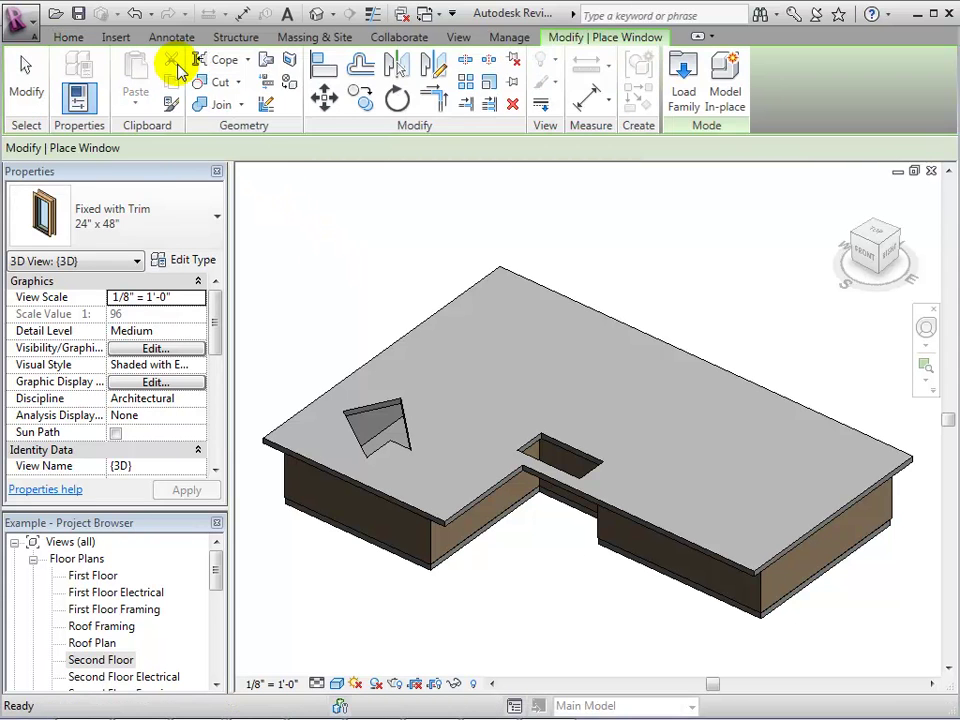
pyautogui.click(212, 222)
pyautogui.scroll(-1, 214, 390)
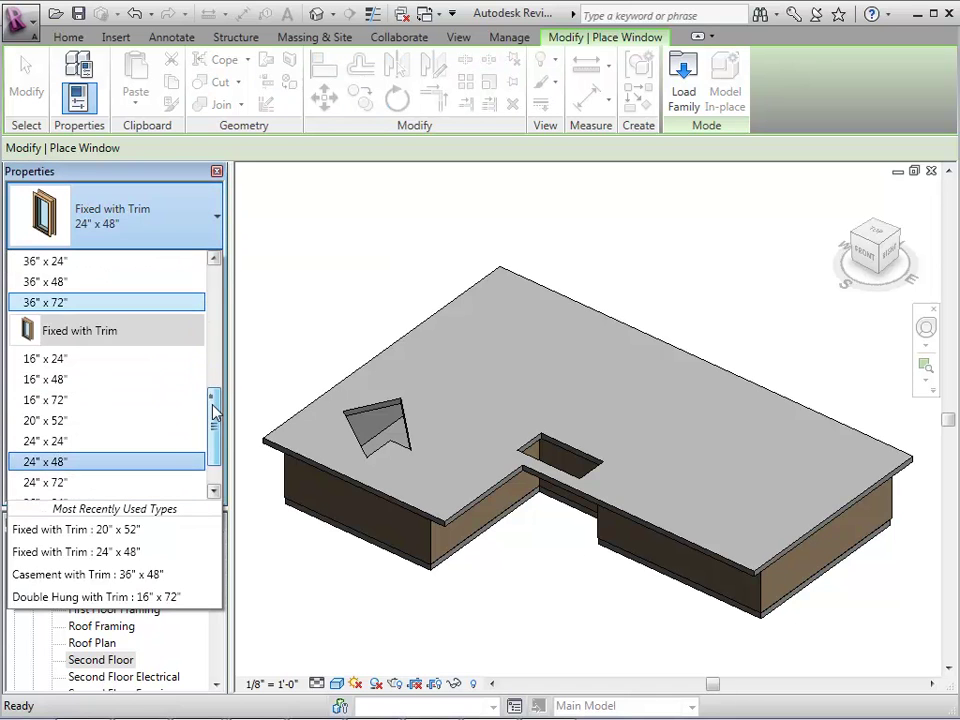
pyautogui.scroll(-2, 213, 420)
pyautogui.moveTo(212, 427); pyautogui.dragTo(221, 257)
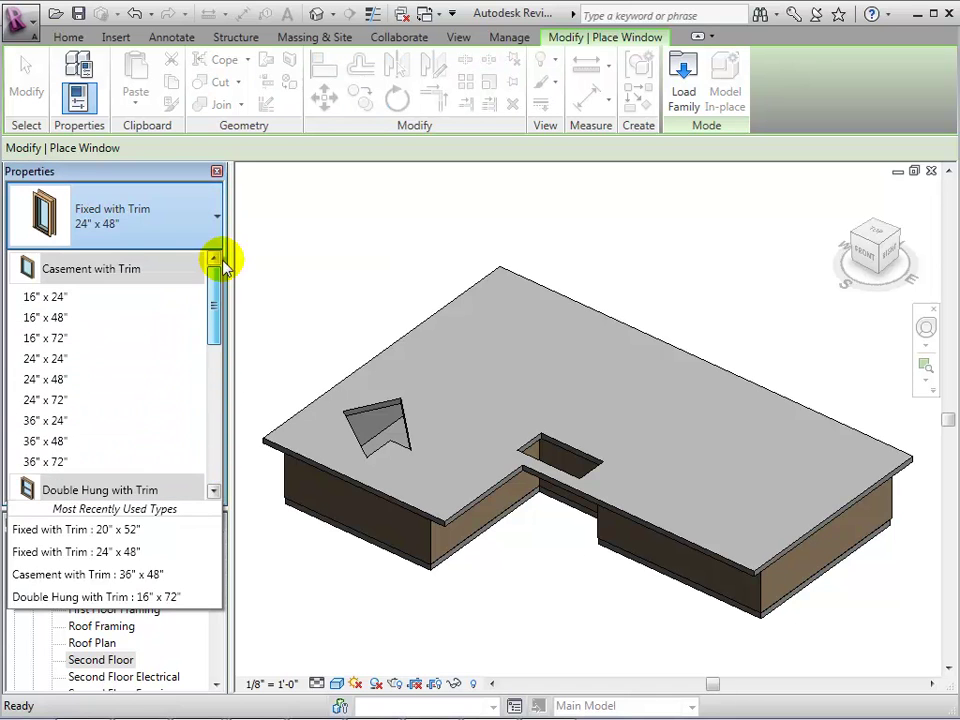
pyautogui.click(679, 88)
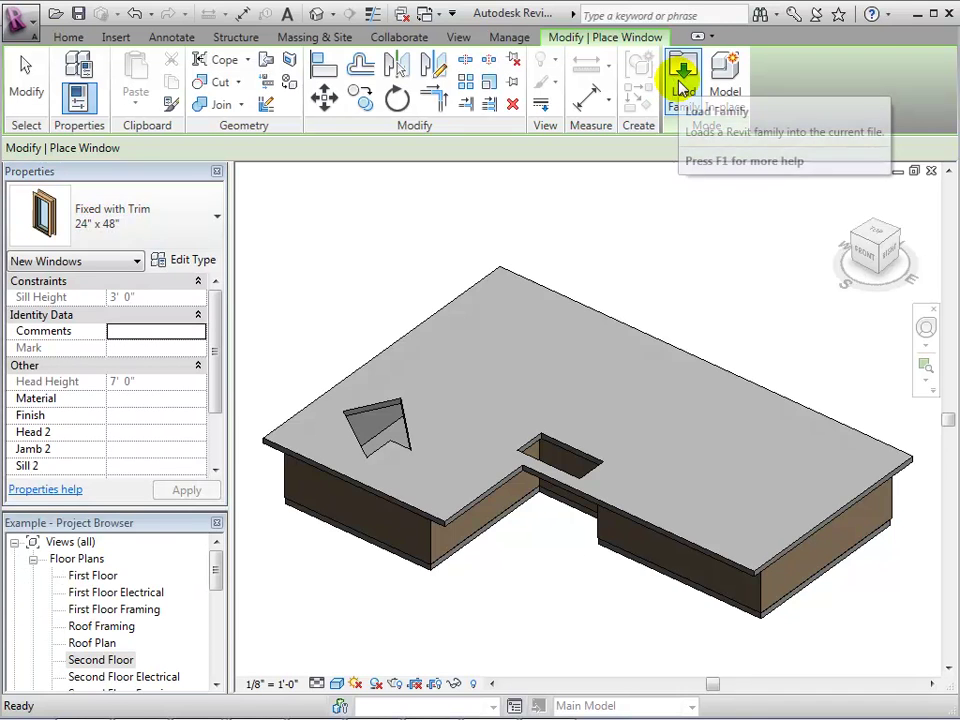
# - Load the Skylight family from the Imperial Library Windows folder, making its 28" x 38" type active
pyautogui.click(679, 88)
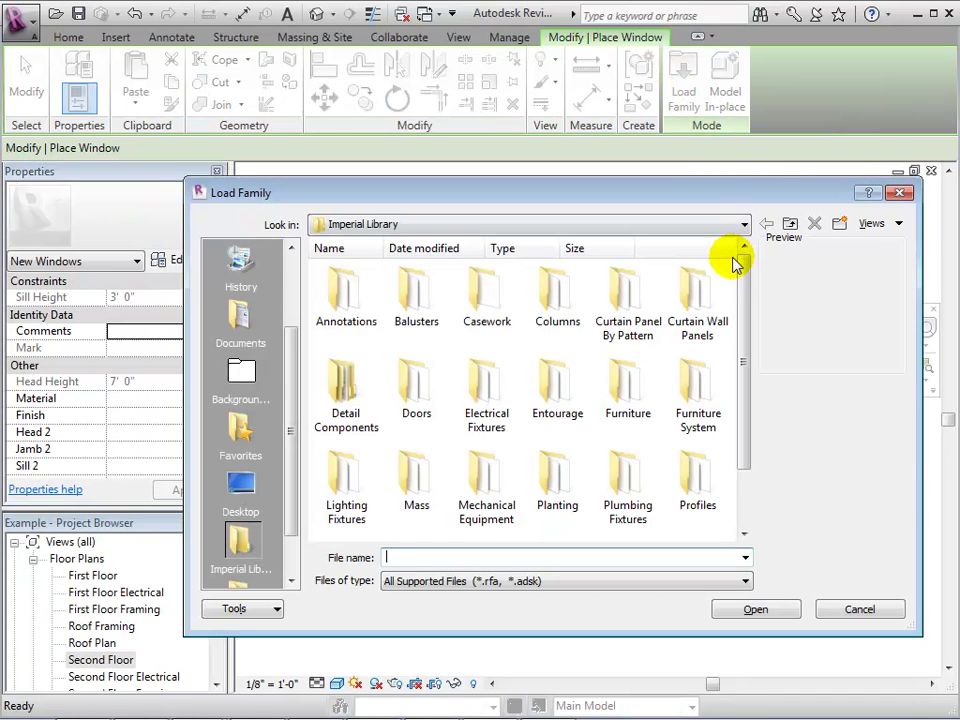
pyautogui.moveTo(745, 321); pyautogui.dragTo(740, 386)
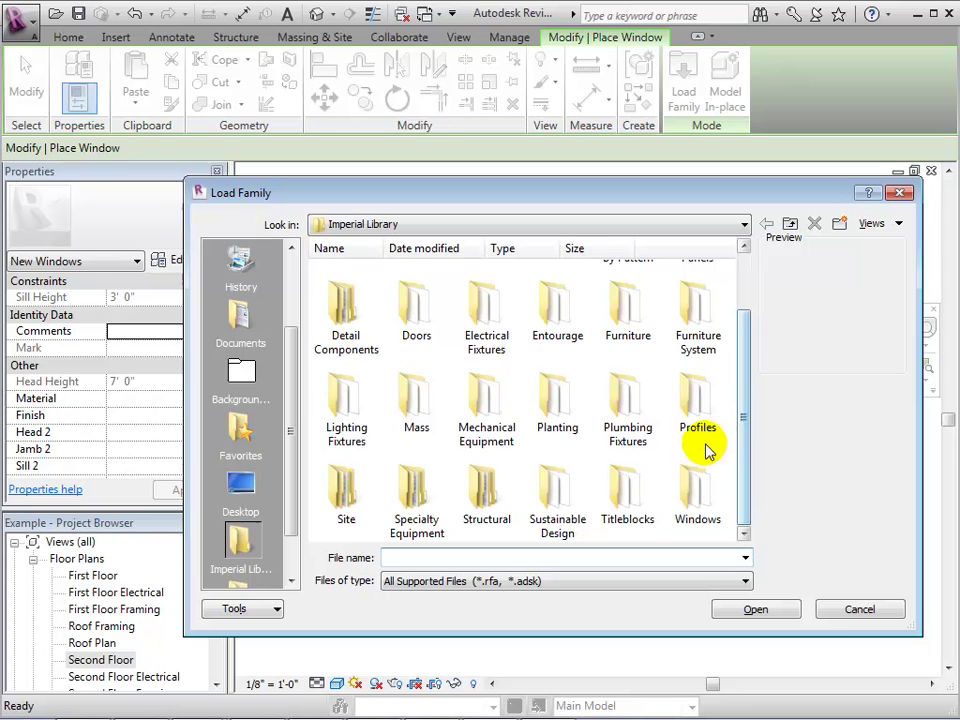
pyautogui.doubleClick(704, 490)
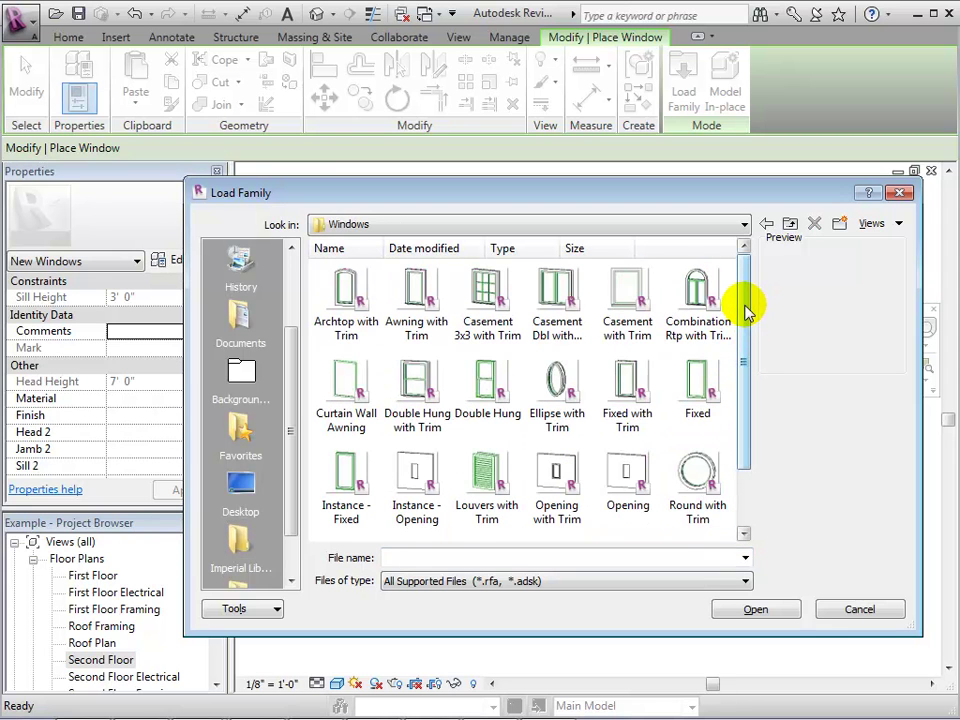
pyautogui.moveTo(744, 313); pyautogui.dragTo(747, 368)
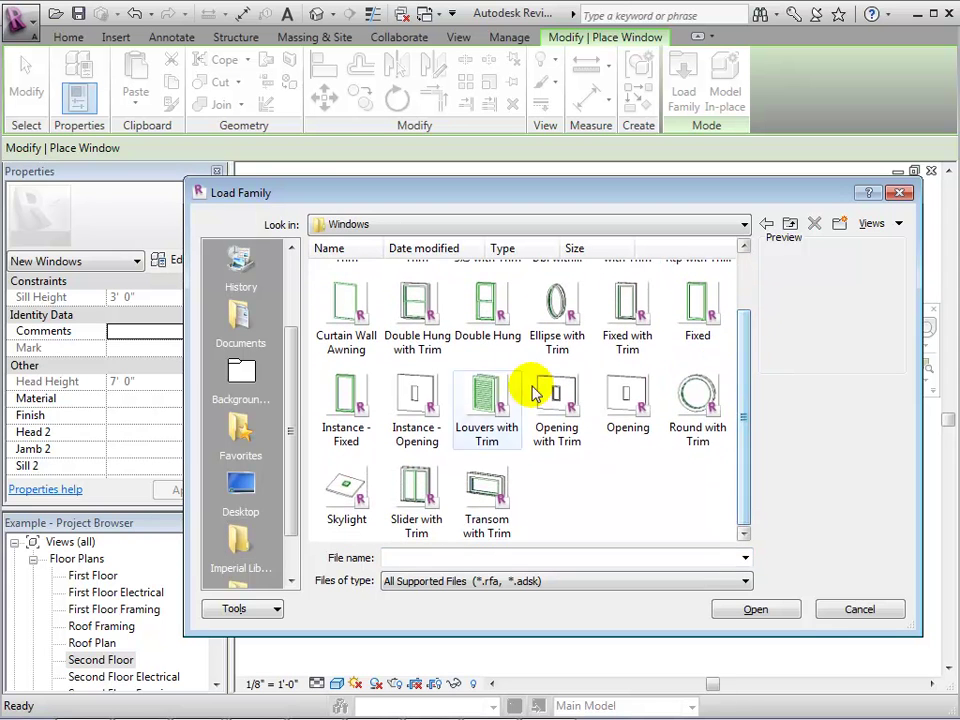
pyautogui.doubleClick(348, 492)
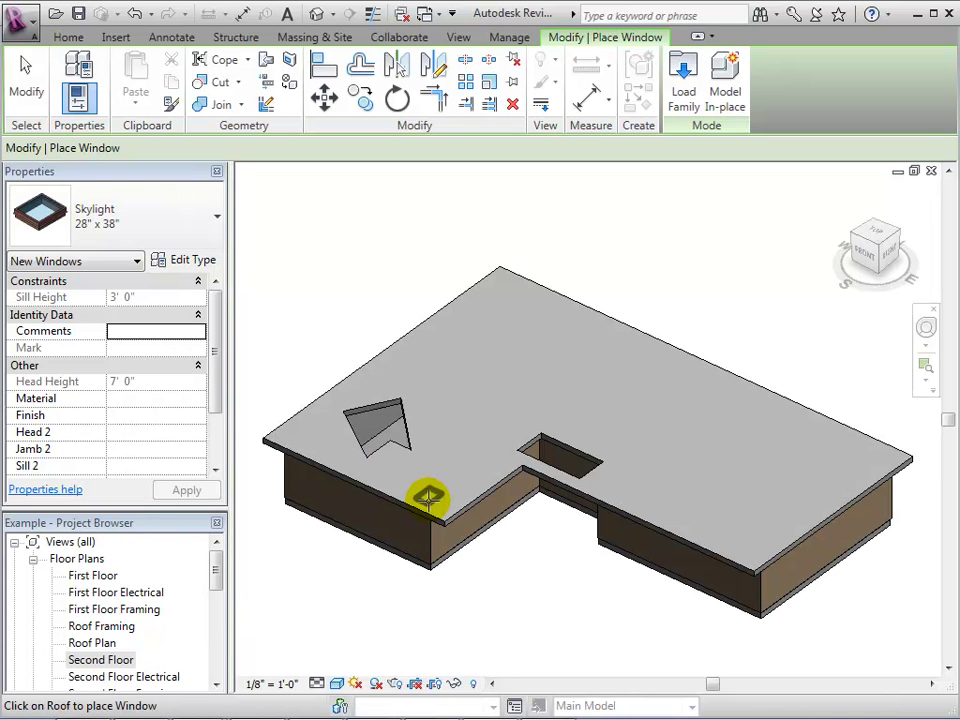
# - Switch the skylight type to 44" x 46"
pyautogui.click(213, 225)
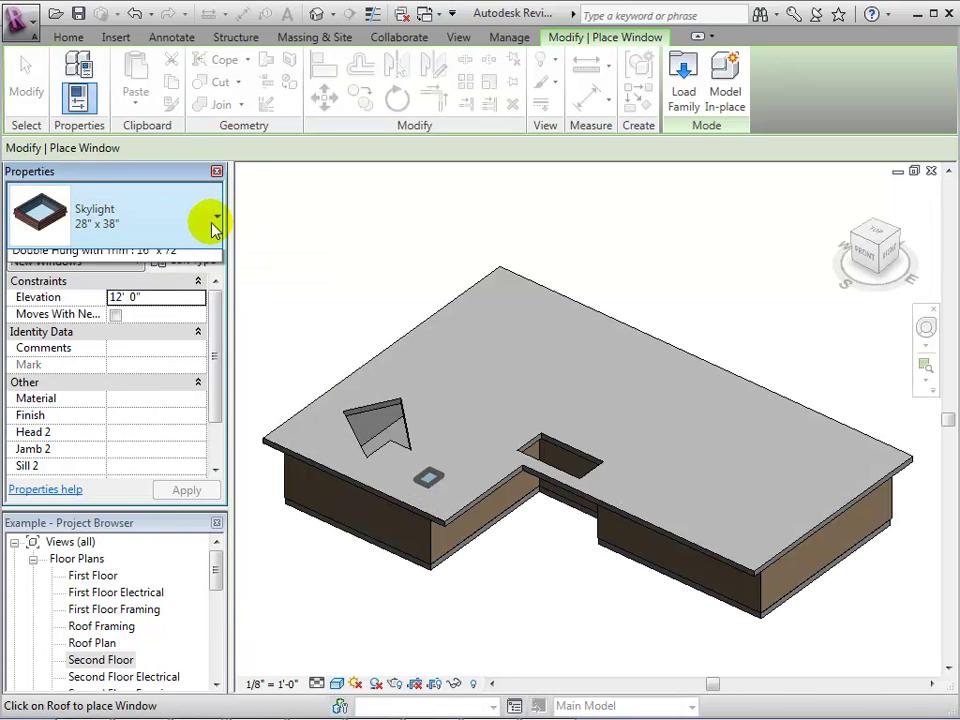
pyautogui.moveTo(214, 418); pyautogui.dragTo(214, 433)
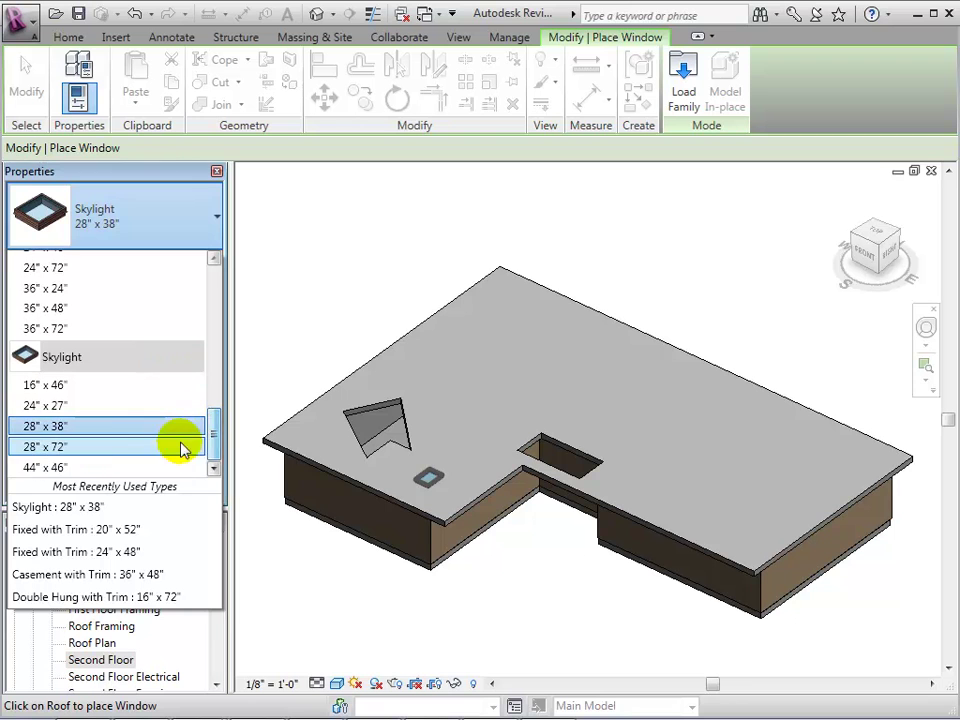
pyautogui.click(100, 467)
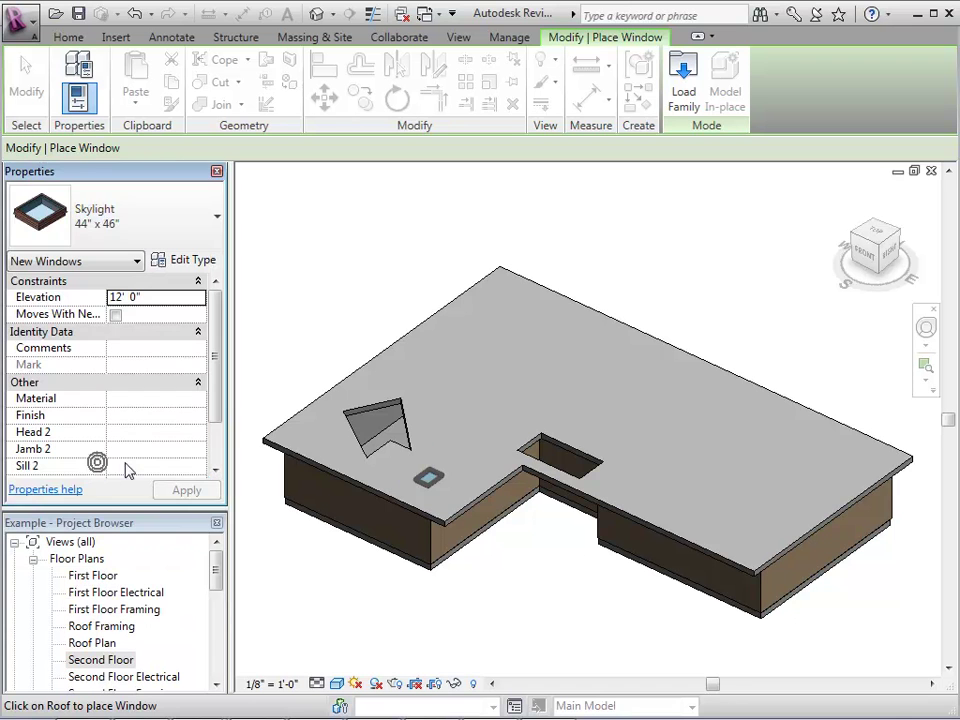
# - Place four skylights clustered near the roof's right end, then exit placement
pyautogui.click(812, 451)
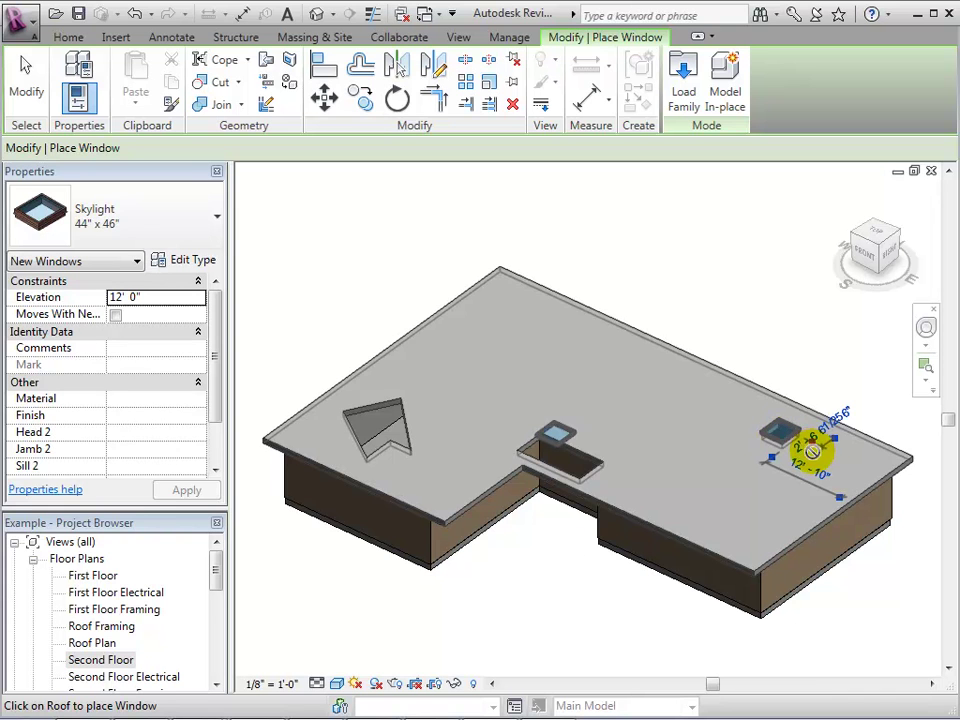
pyautogui.click(814, 449)
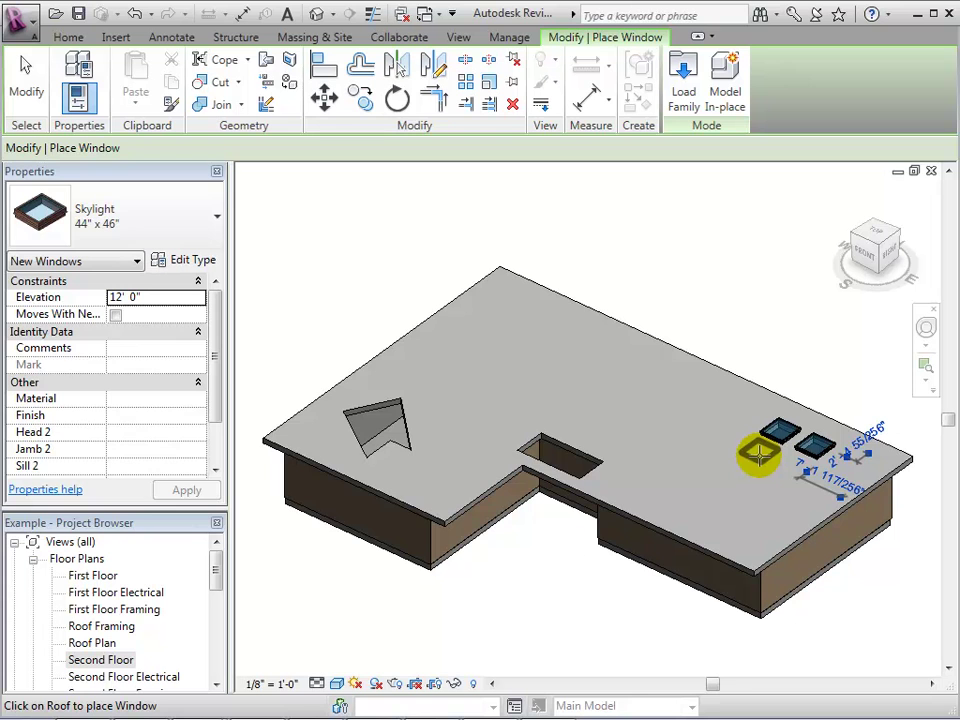
pyautogui.click(776, 456)
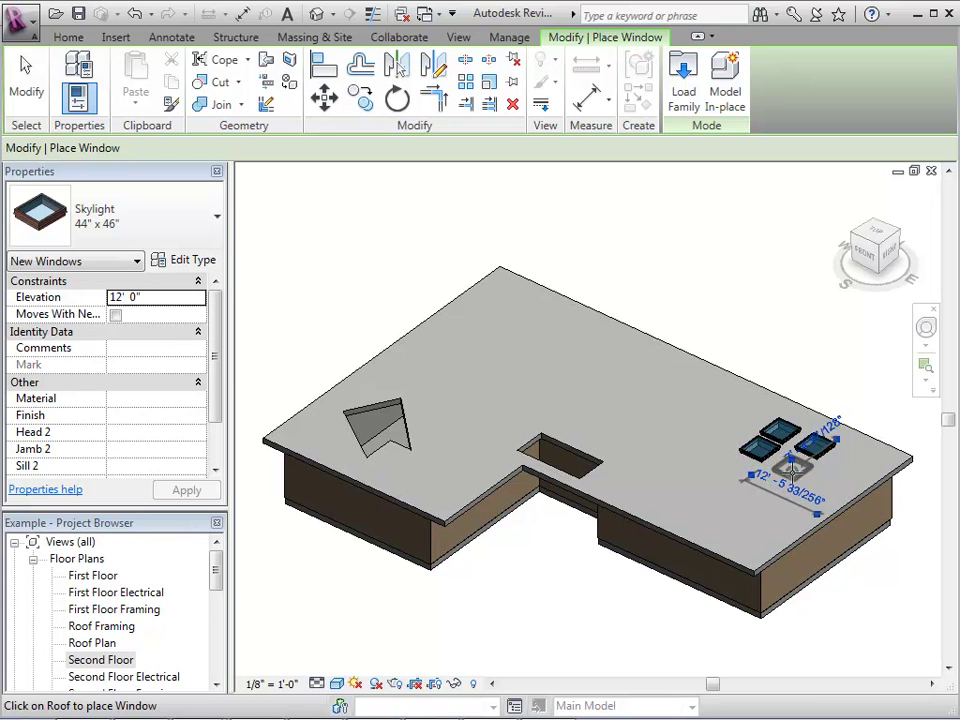
pyautogui.click(790, 465)
pyautogui.click(30, 76)
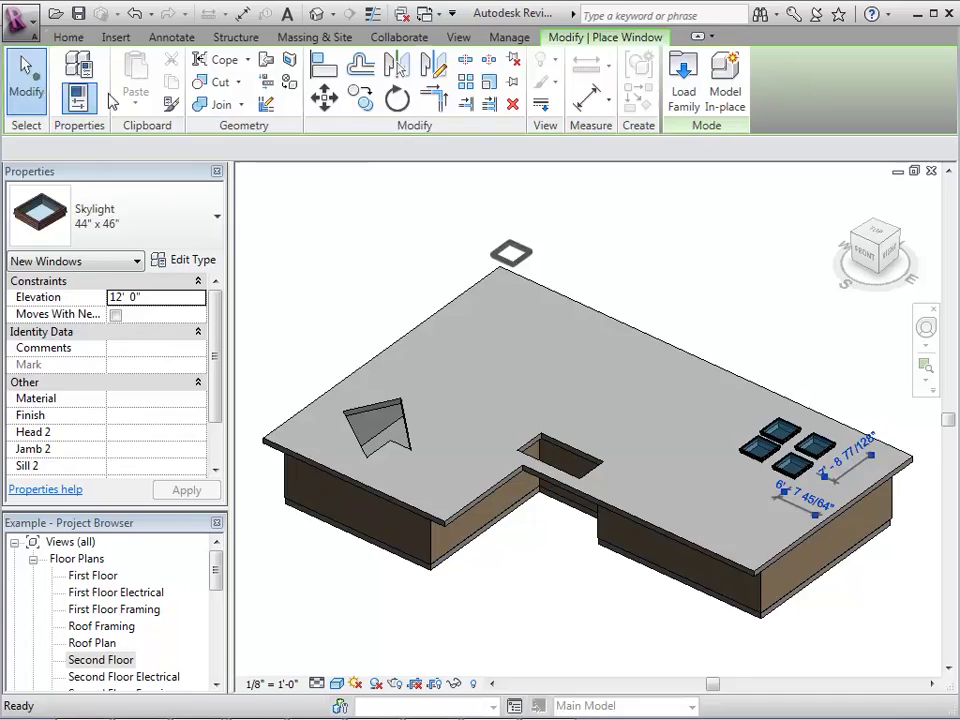
pyautogui.scroll(3, 793, 400)
pyautogui.scroll(2, 797, 435)
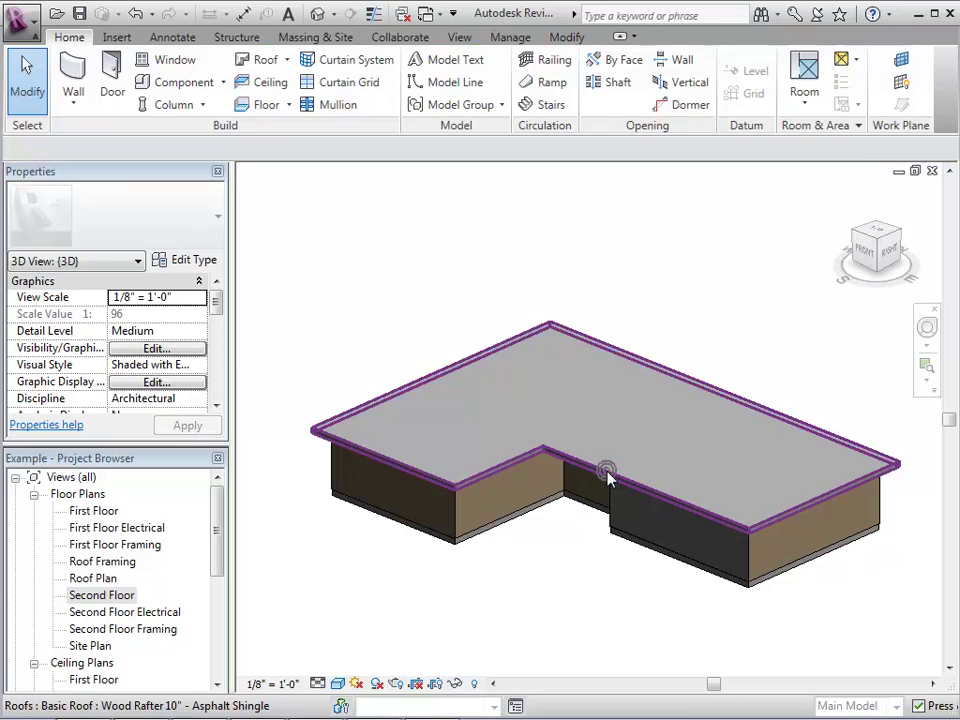
# - Edit the roof footprint on the Second Floor plan so its bottom edge defines a 2"/12" slope
pyautogui.click(607, 478)
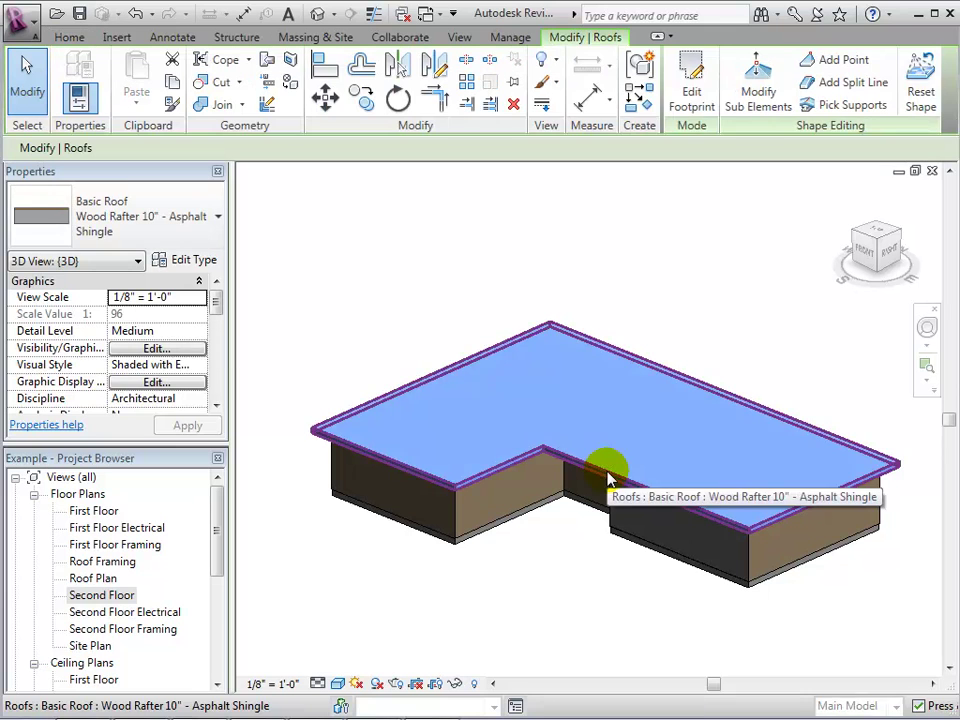
pyautogui.click(687, 100)
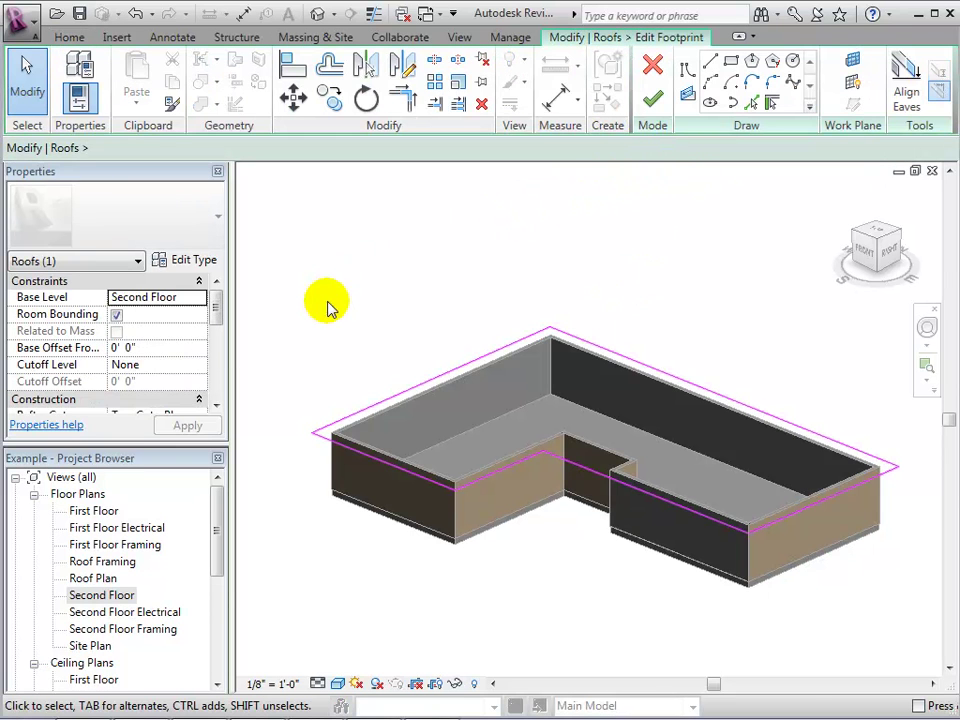
pyautogui.doubleClick(114, 597)
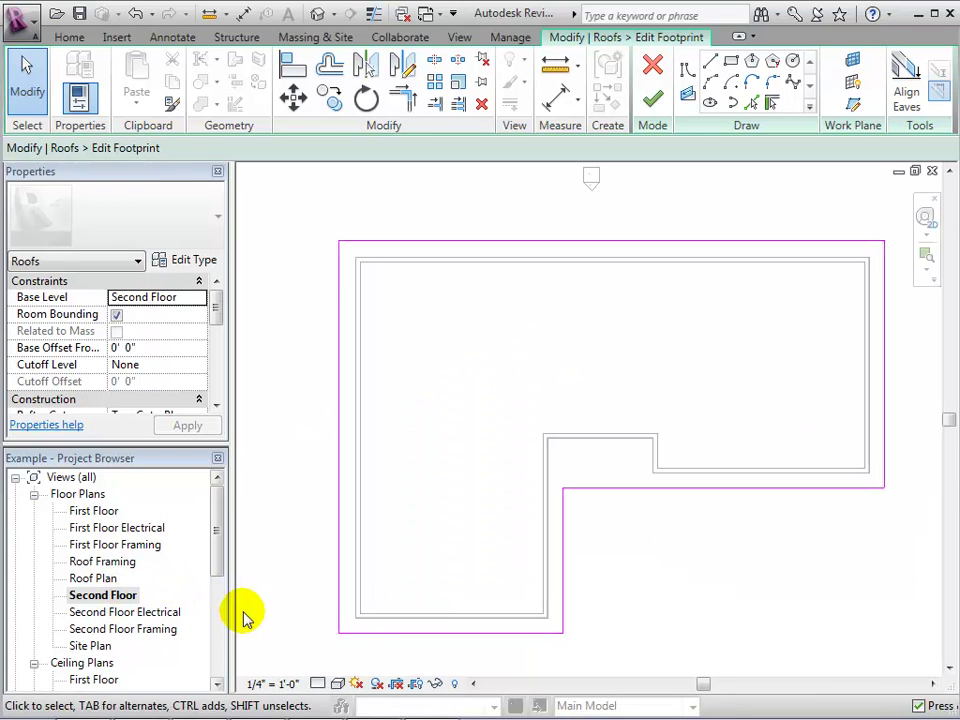
pyautogui.click(403, 634)
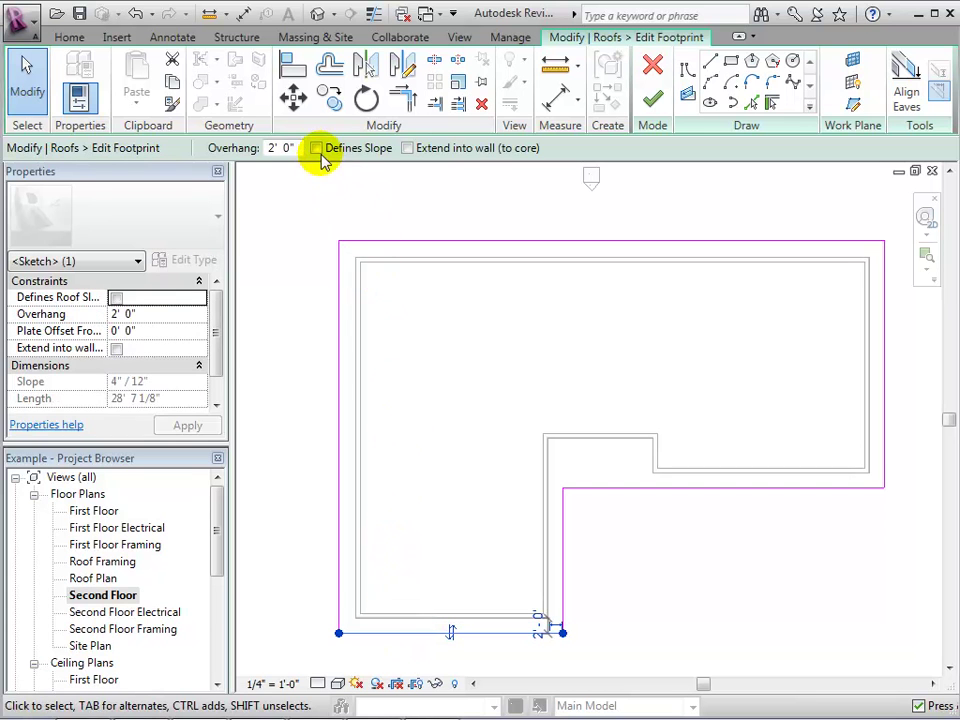
pyautogui.click(317, 148)
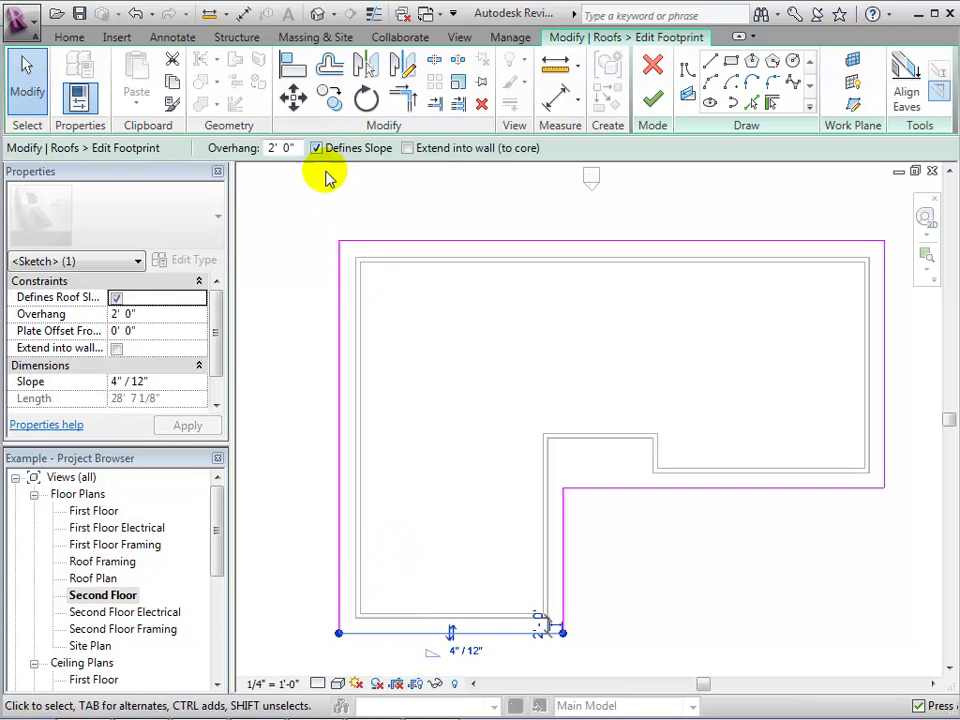
pyautogui.click(458, 655)
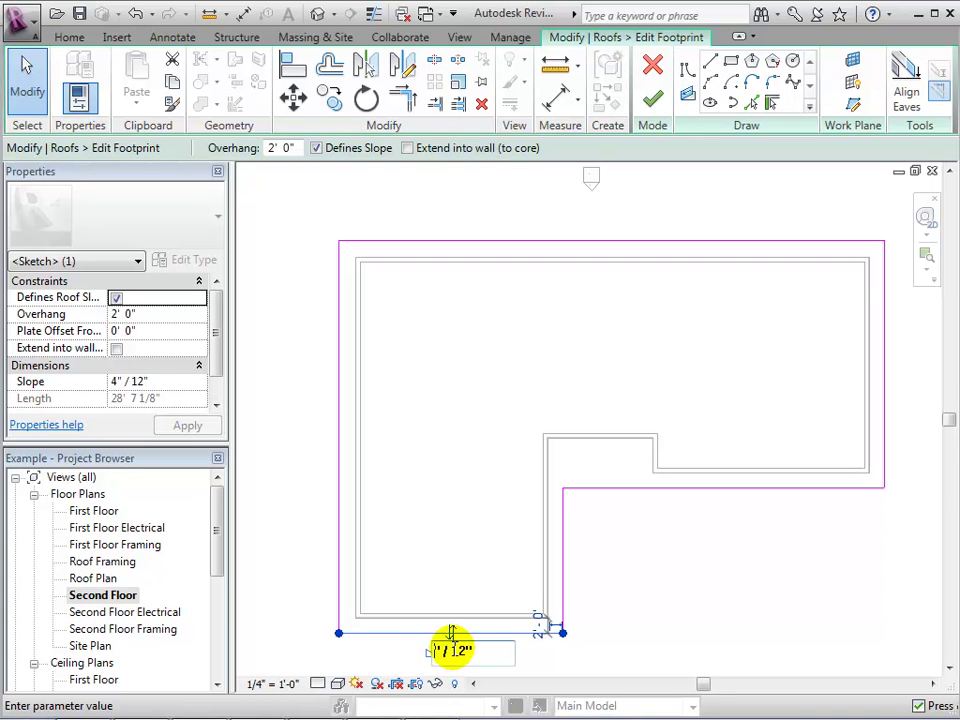
pyautogui.write('2')
pyautogui.press('Return')
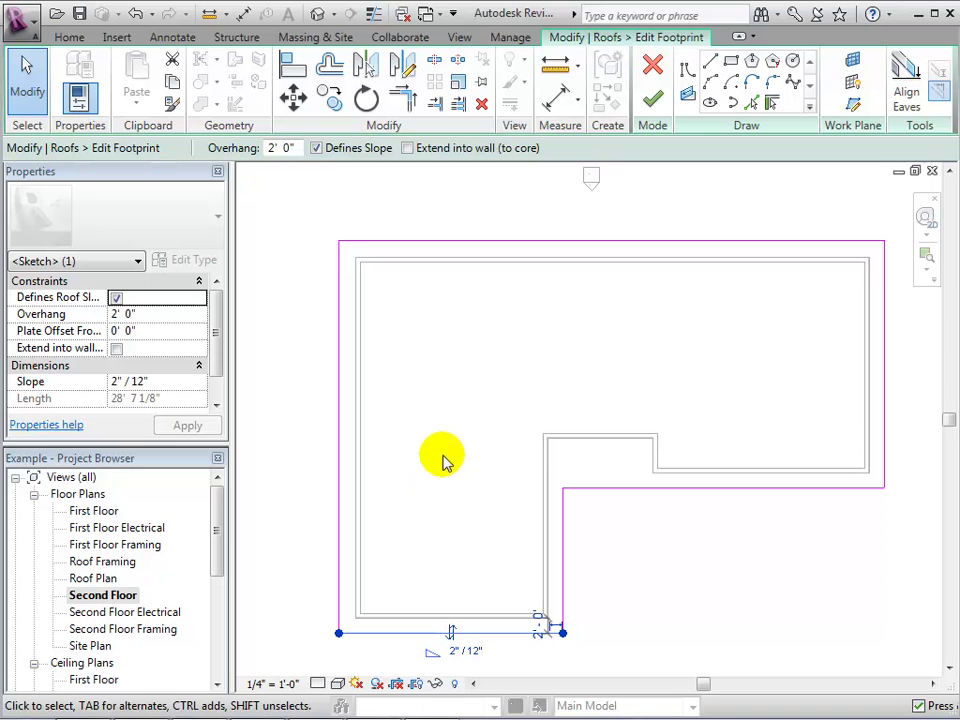
# - Finish the footprint, switch to the default 3D view, and reopen the roof's footprint sketch
pyautogui.click(652, 102)
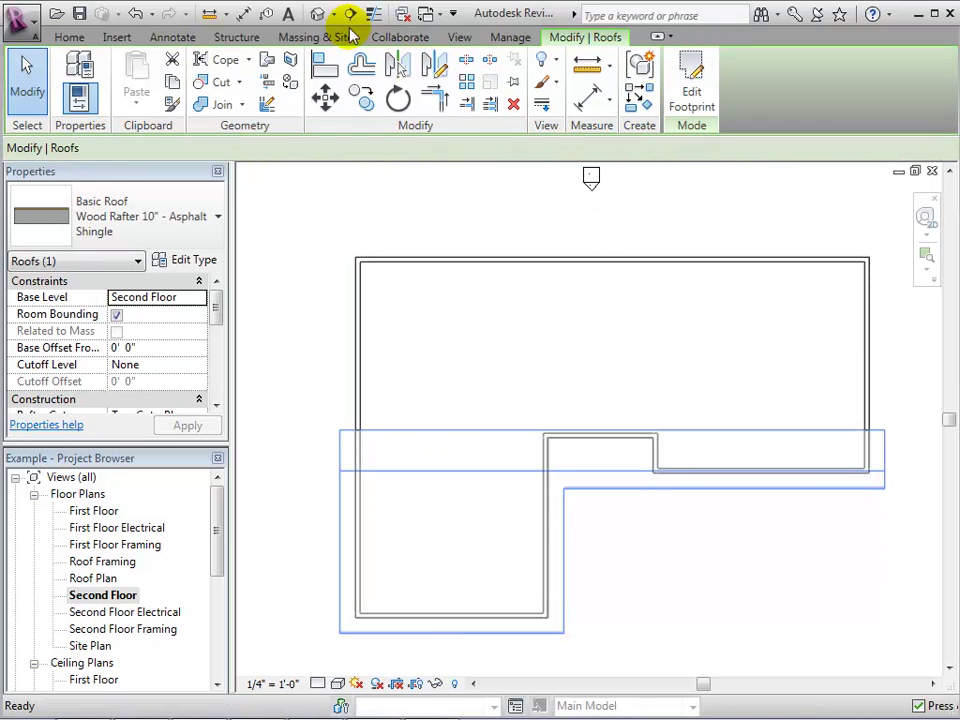
pyautogui.click(320, 15)
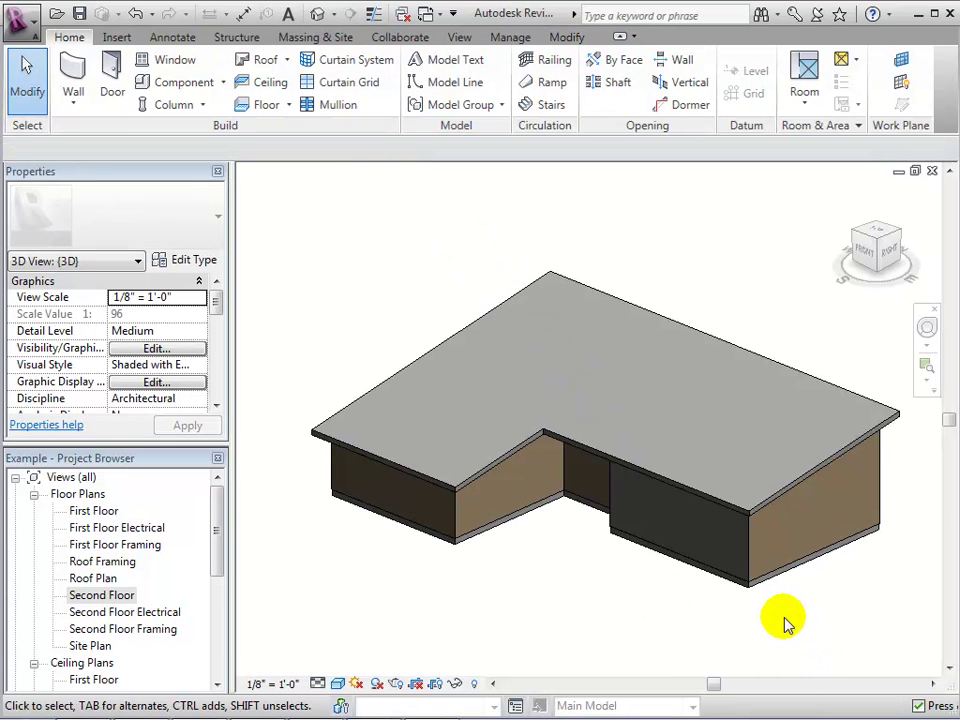
pyautogui.click(498, 466)
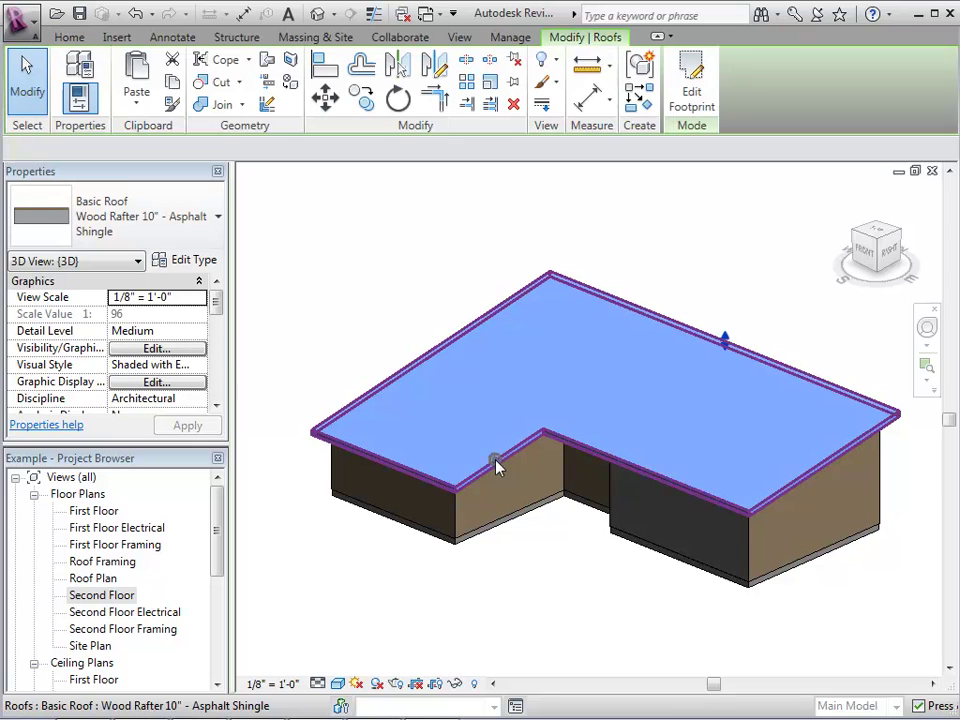
pyautogui.click(680, 95)
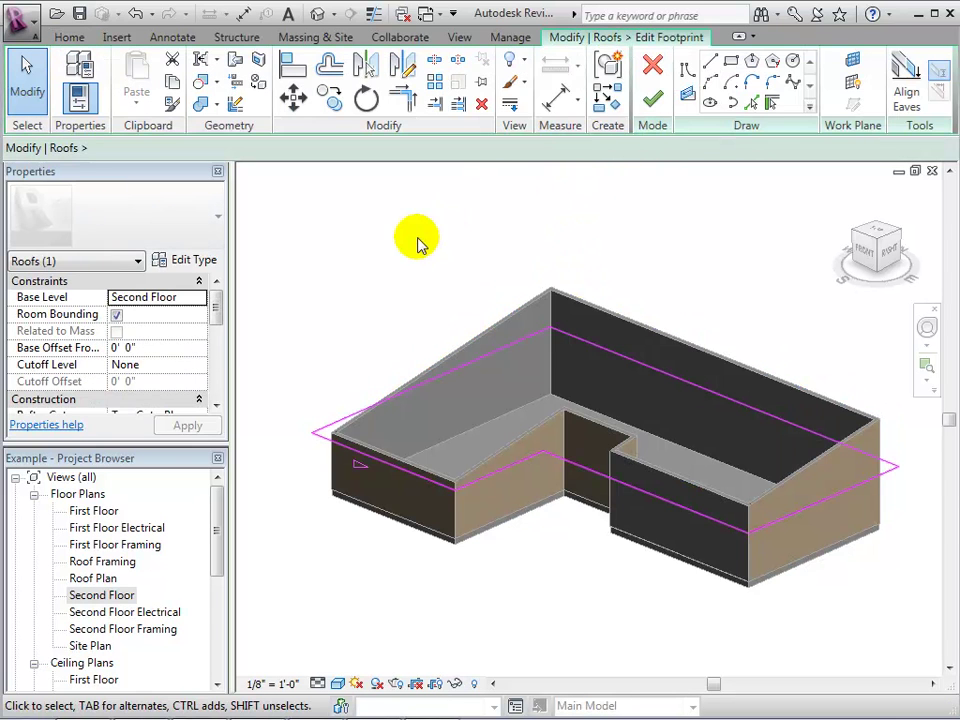
# - On the Second Floor plan, stop the bottom footprint edge from defining a slope
pyautogui.doubleClick(110, 596)
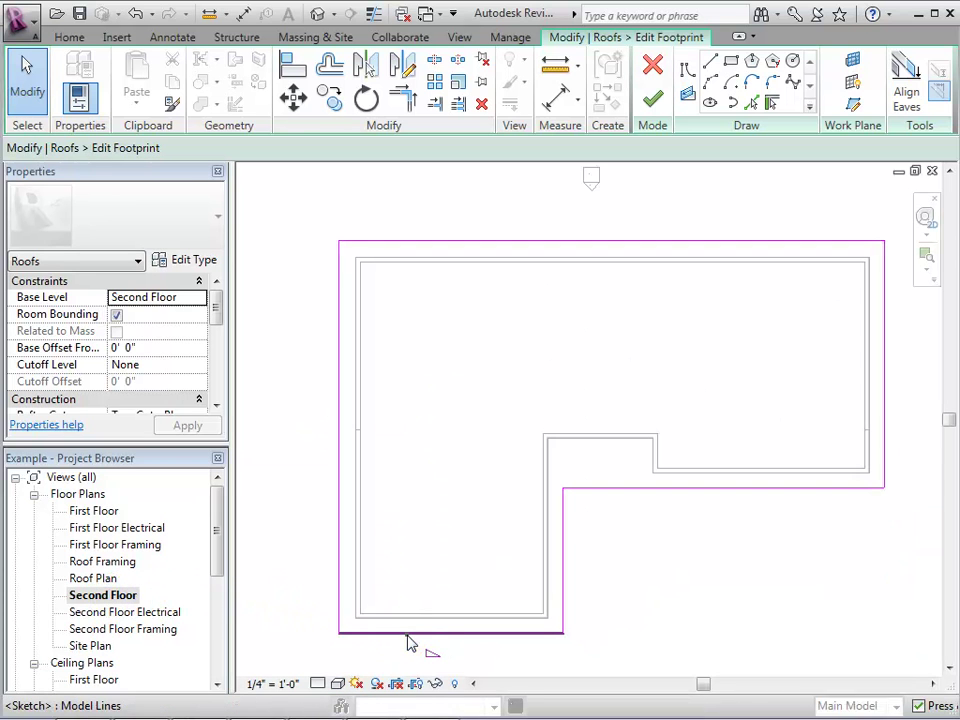
pyautogui.click(407, 632)
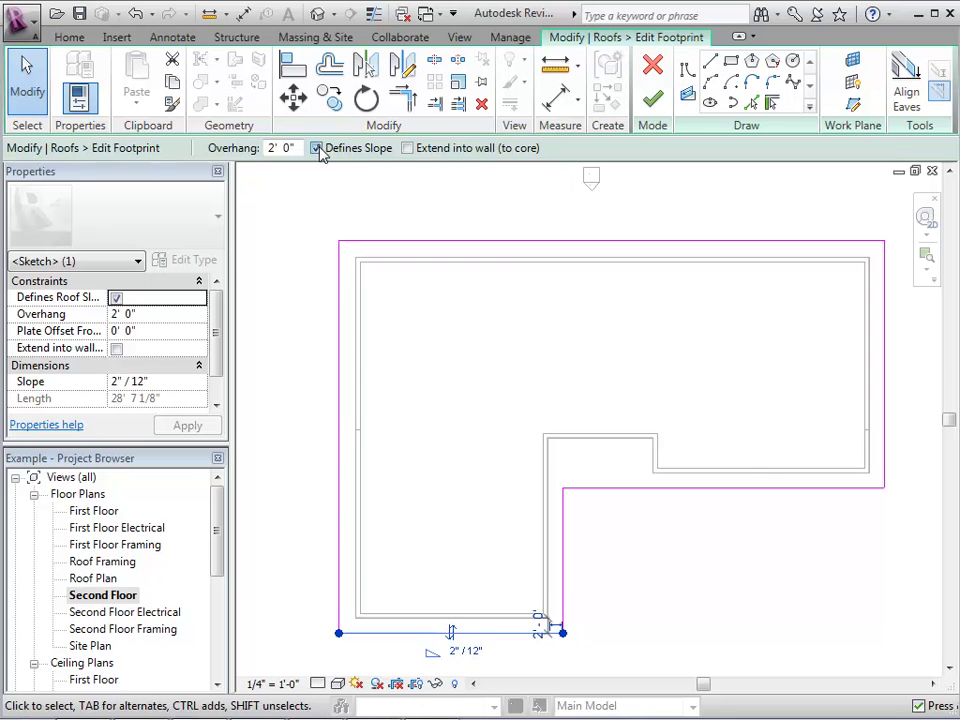
pyautogui.click(316, 148)
# - Make the right wing's inner horizontal edge define a 2"/12" slope and finish the footprint
pyautogui.click(720, 489)
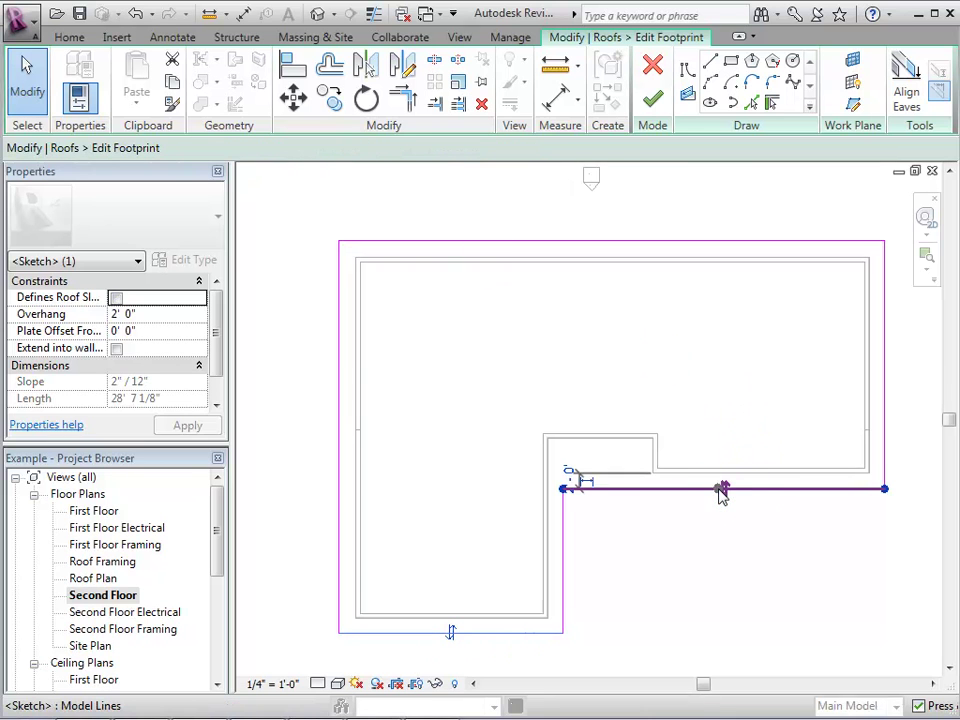
pyautogui.click(521, 630)
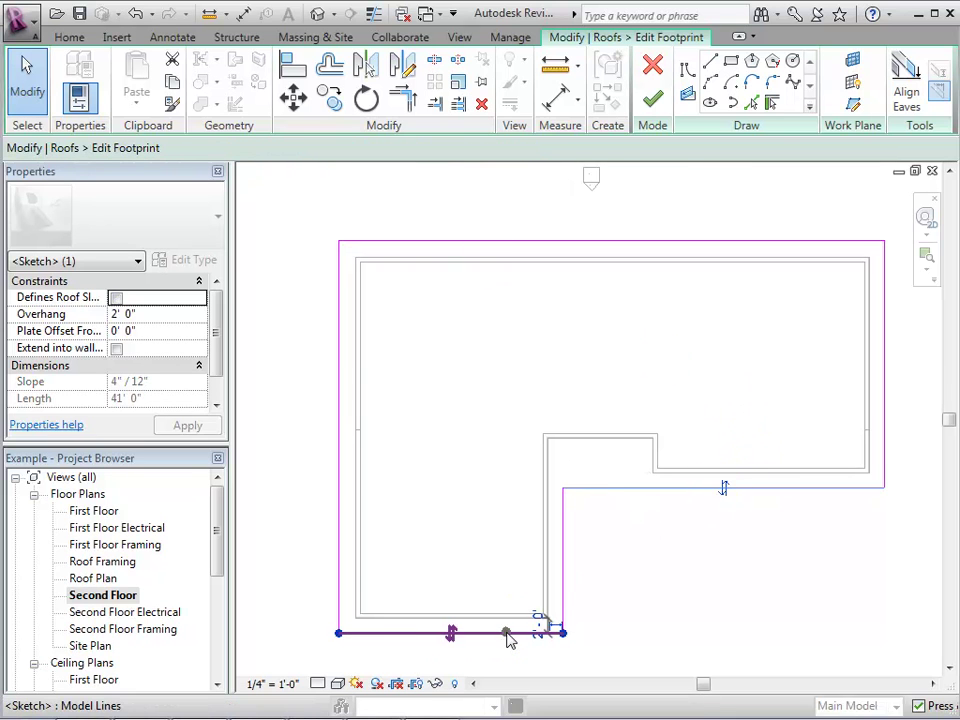
pyautogui.click(507, 634)
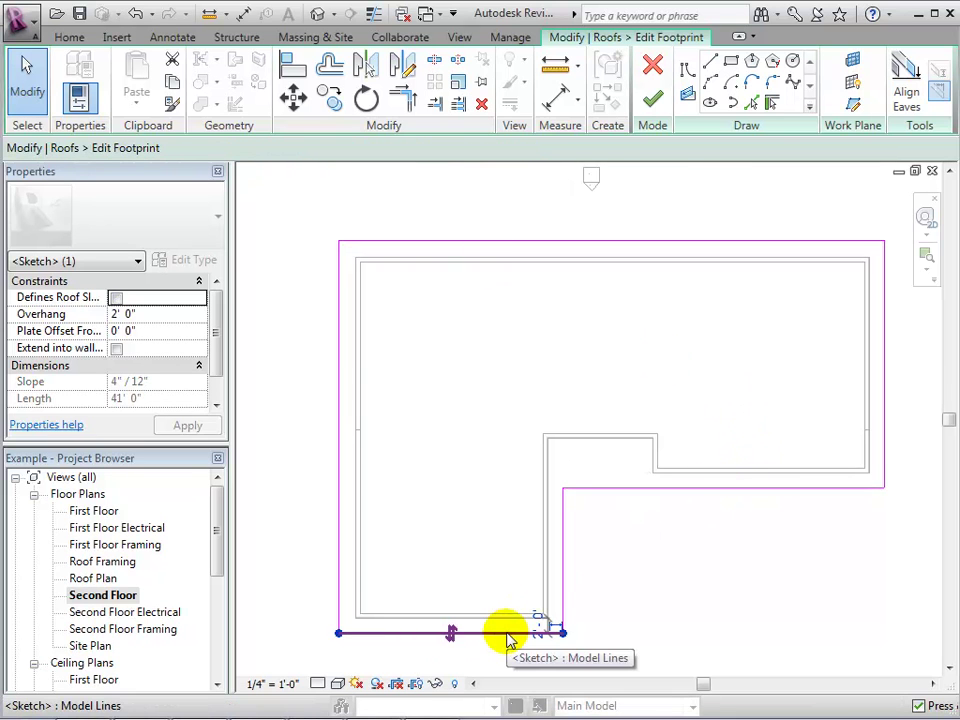
pyautogui.click(737, 490)
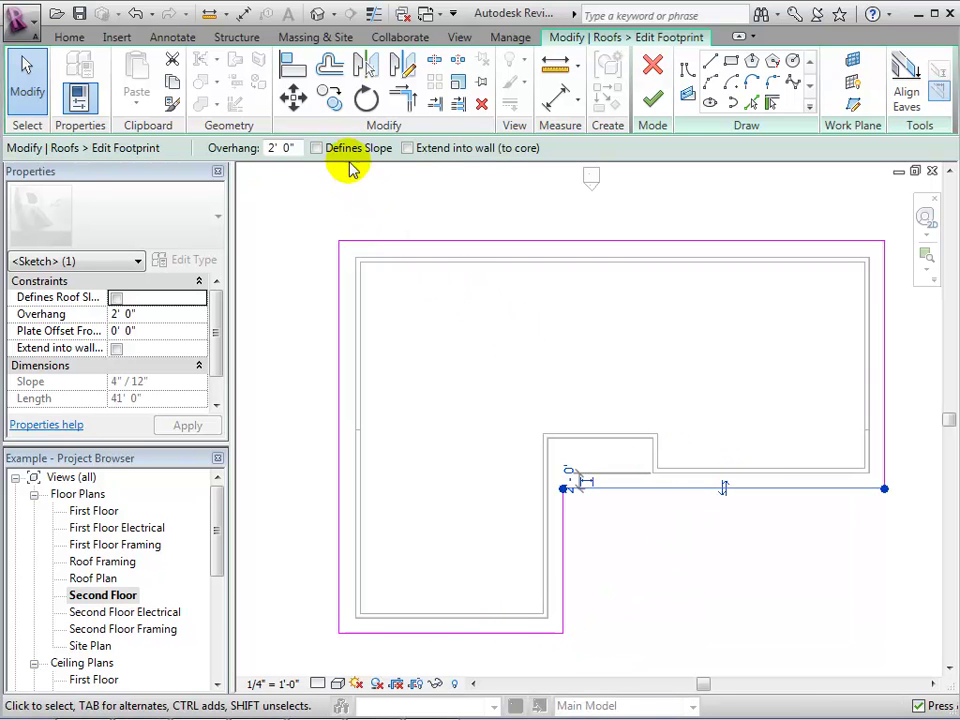
pyautogui.click(317, 148)
pyautogui.click(773, 462)
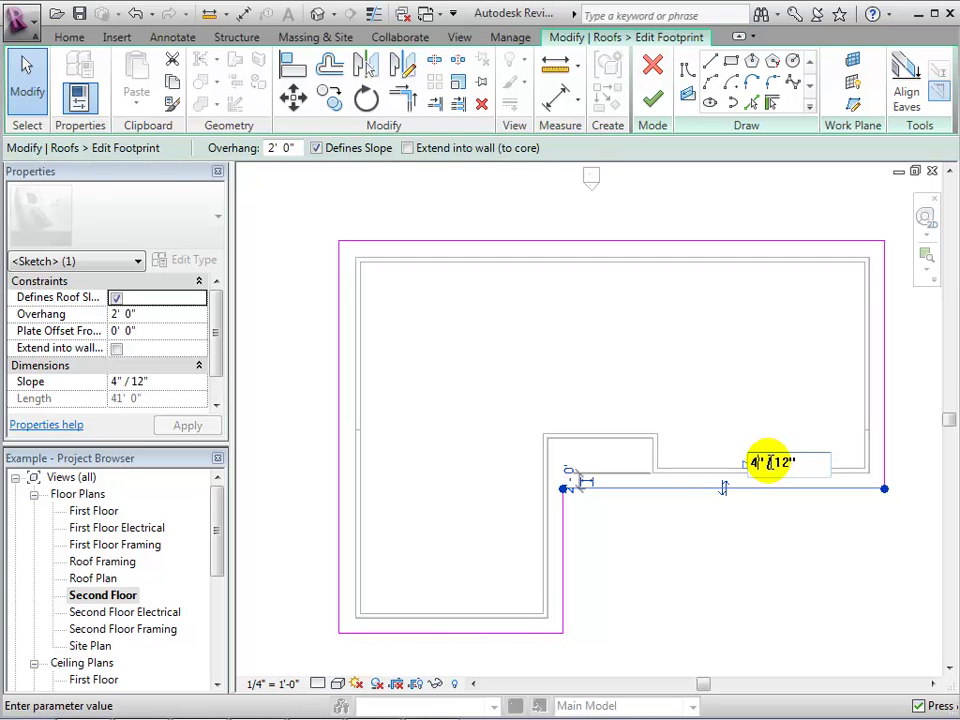
pyautogui.write('2')
pyautogui.press('Return')
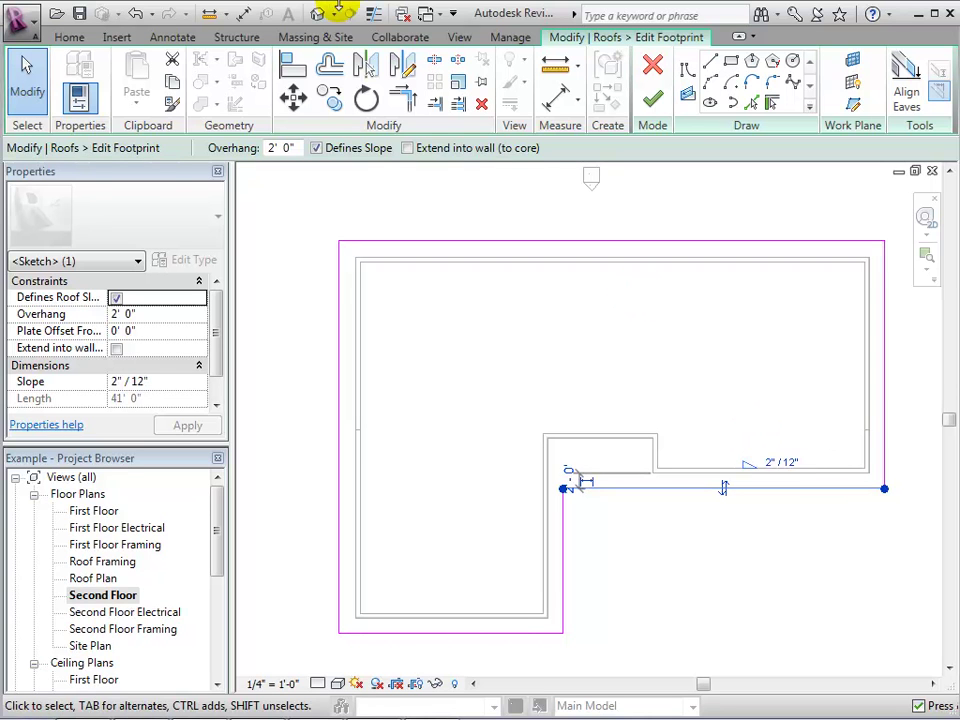
pyautogui.click(648, 100)
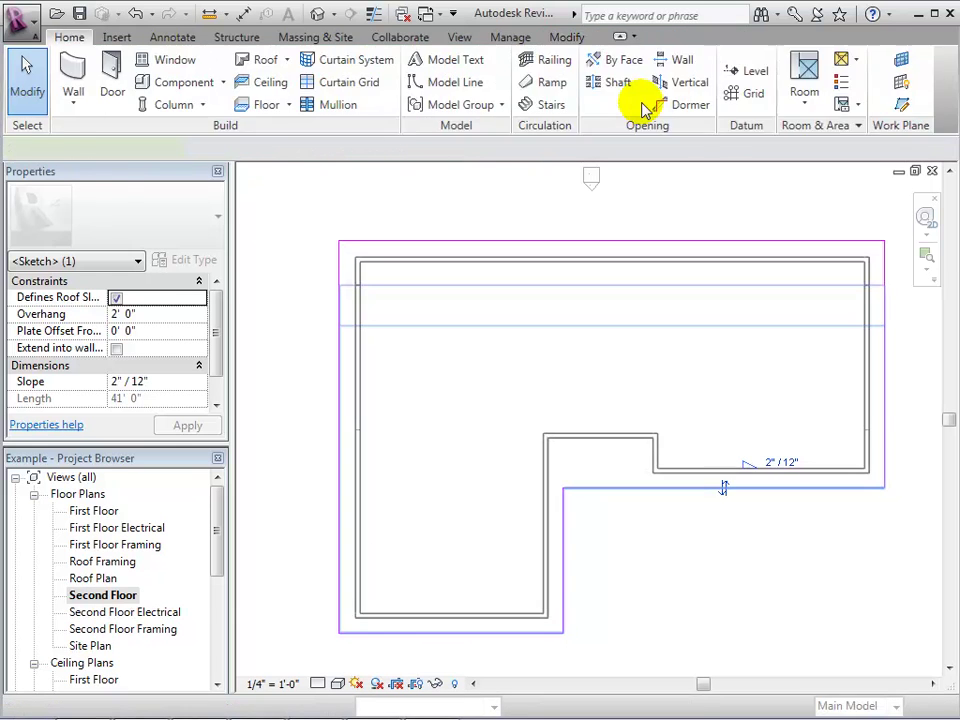
# - Switch to the default 3D view, clear the selection, and reselect the roof
pyautogui.click(317, 13)
pyautogui.press('Escape')
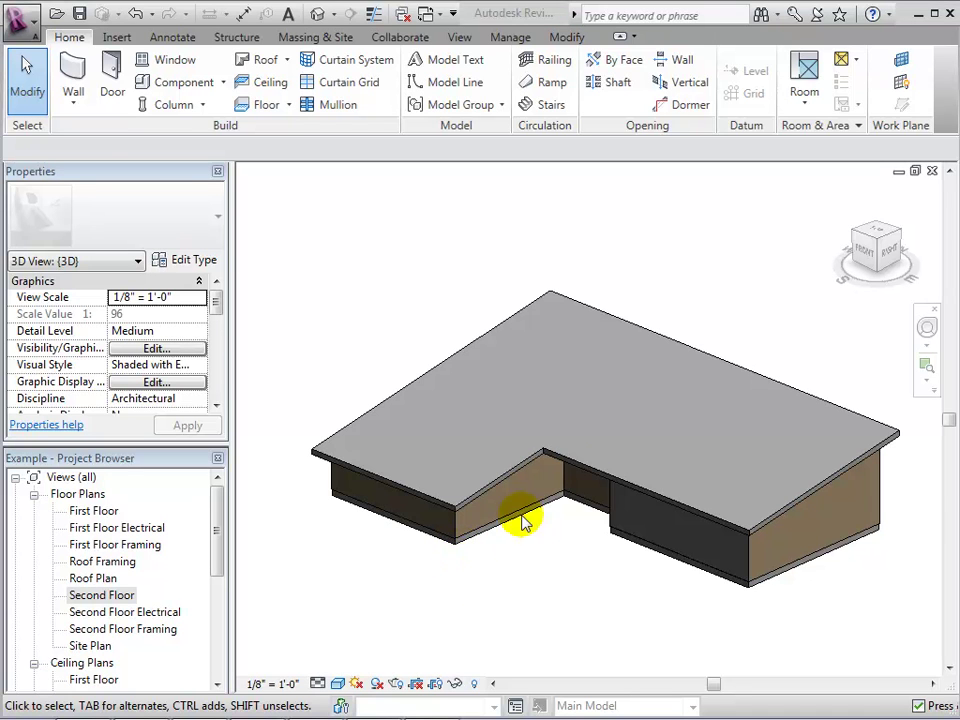
pyautogui.click(603, 481)
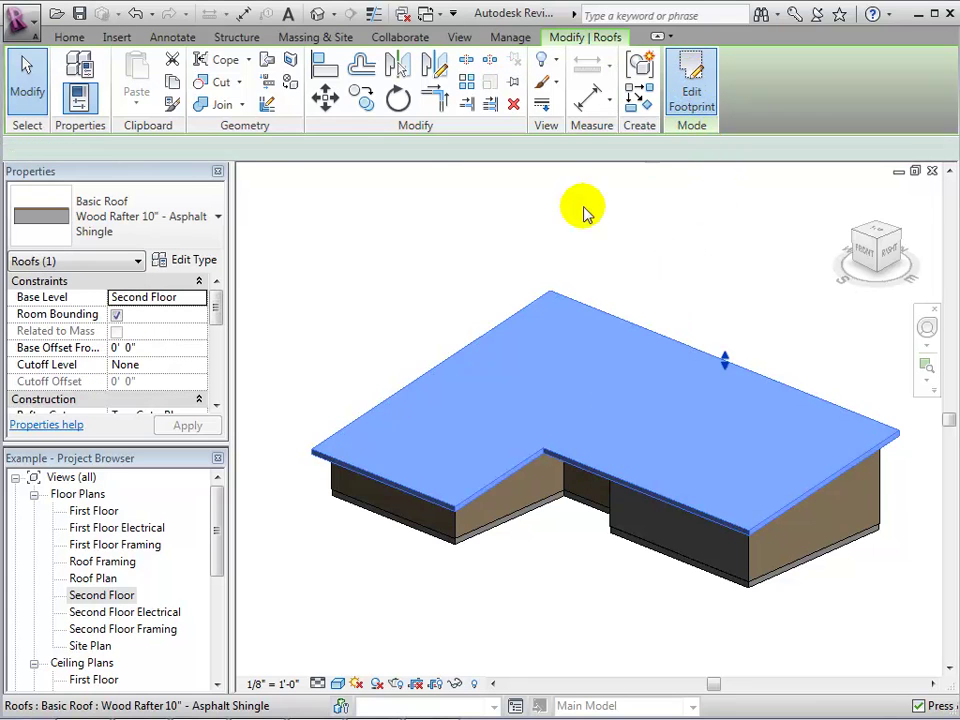
# - Reopen the roof footprint sketch and make its left edge define a slope
pyautogui.doubleClick(418, 330)
pyautogui.doubleClick(101, 597)
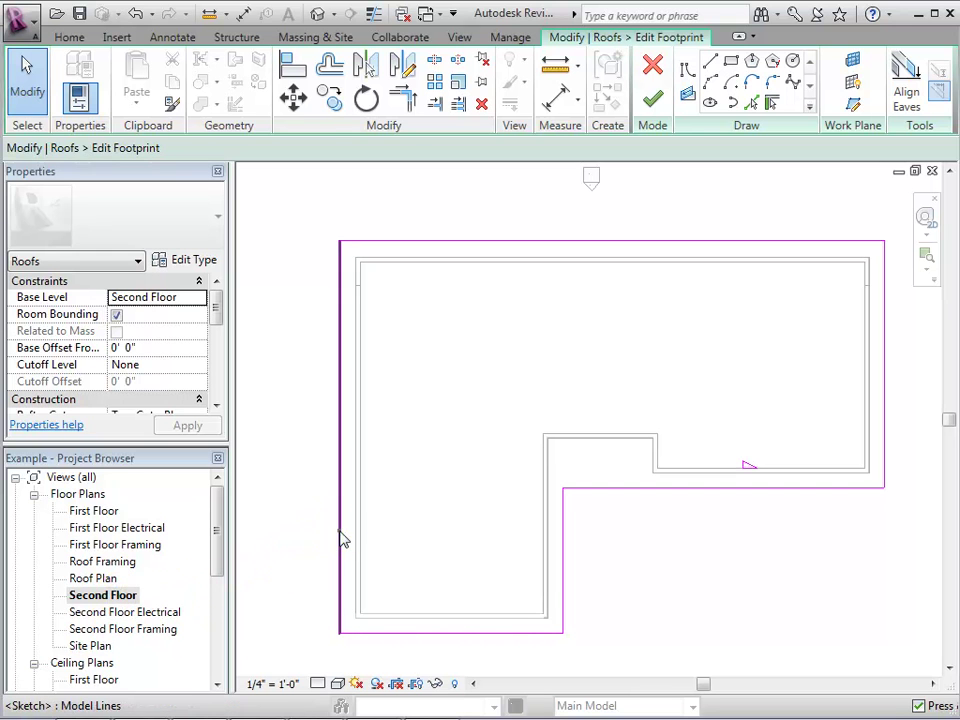
pyautogui.click(339, 536)
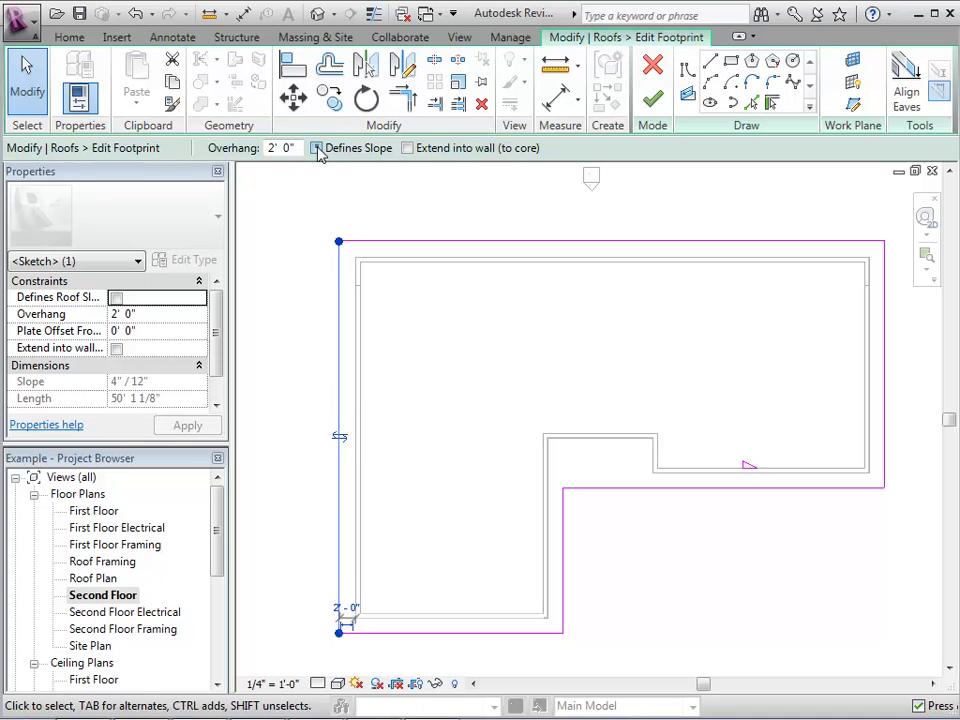
pyautogui.click(317, 148)
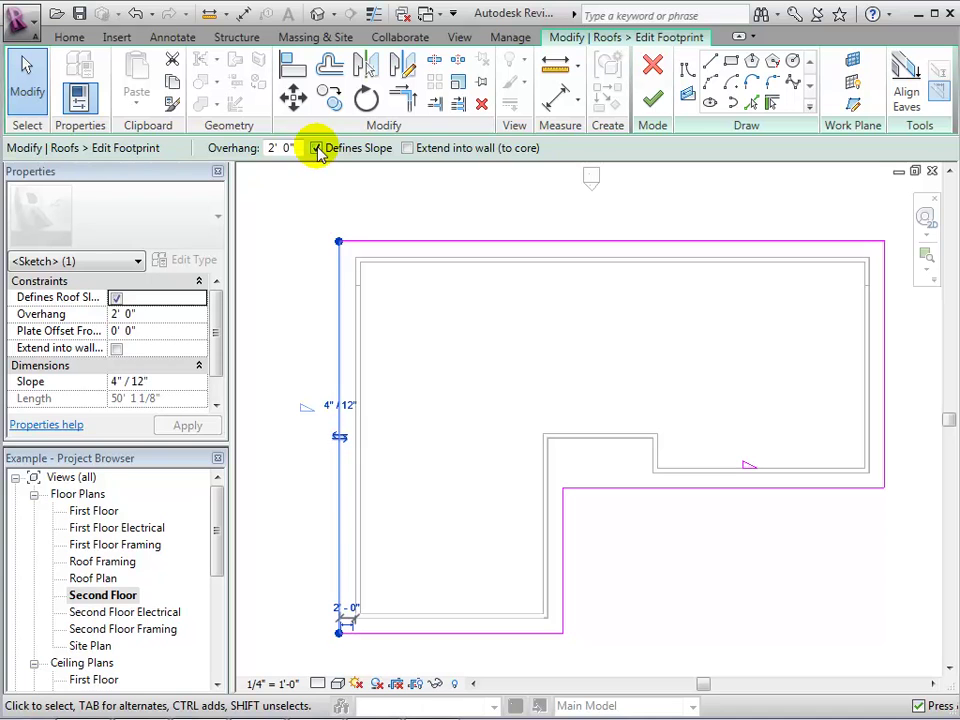
# - Set the inner vertical and horizontal edges to 4"/12" slope, make the top edge slope, and finish
pyautogui.click(563, 545)
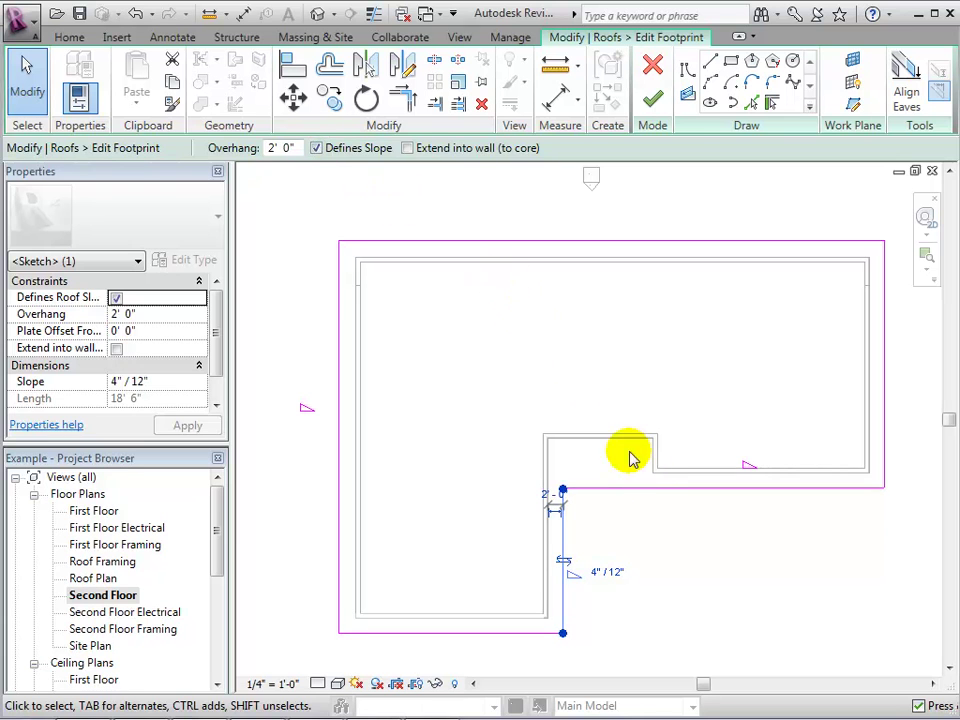
pyautogui.click(659, 489)
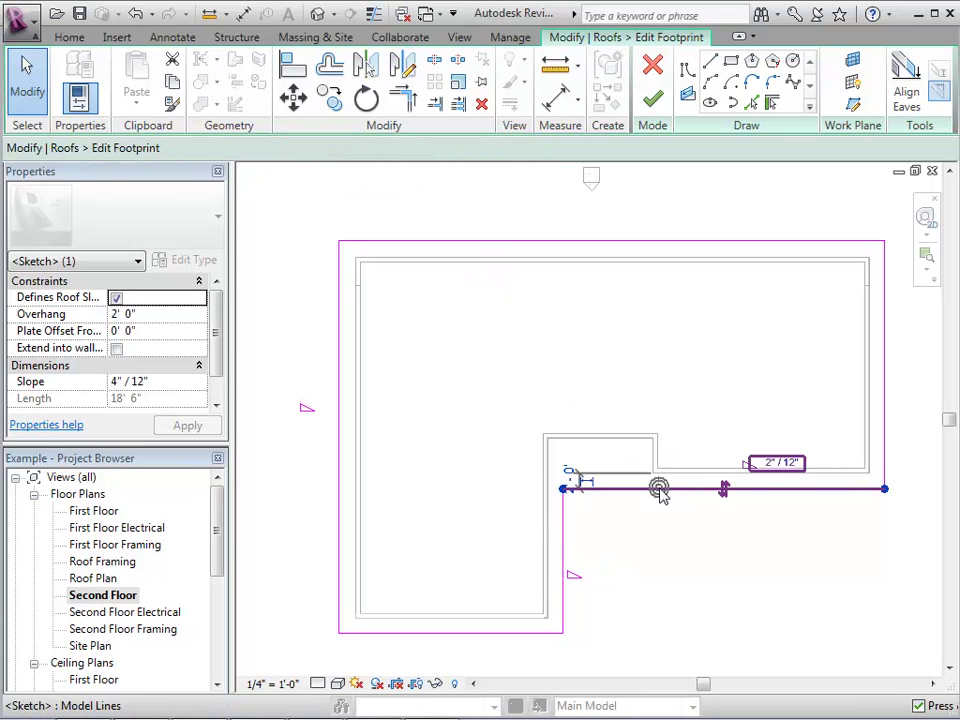
pyautogui.click(768, 461)
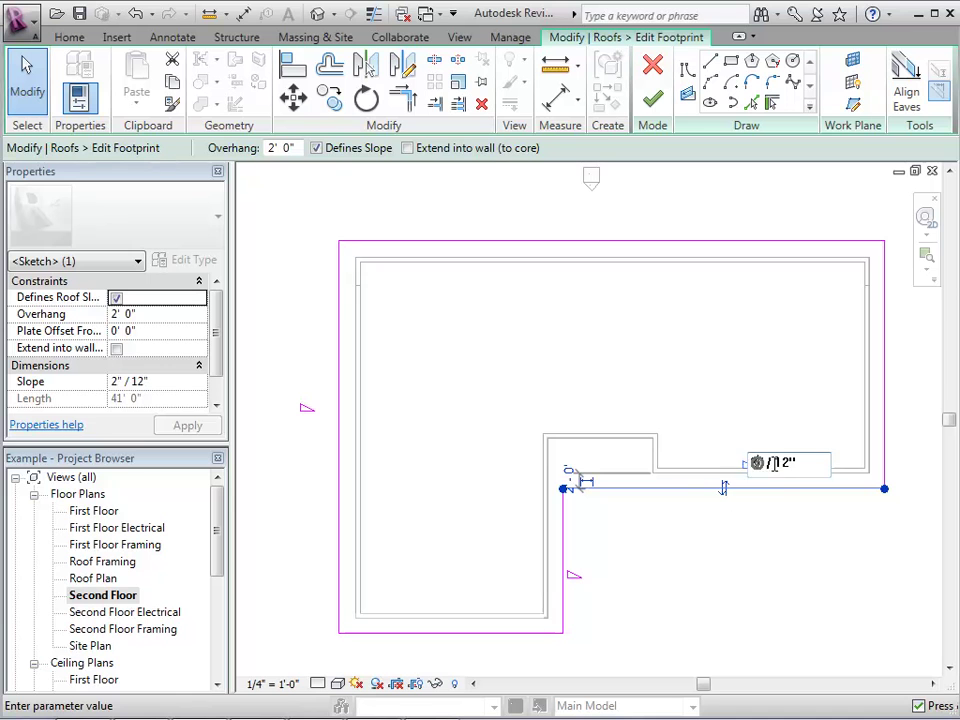
pyautogui.write('4')
pyautogui.press('Return')
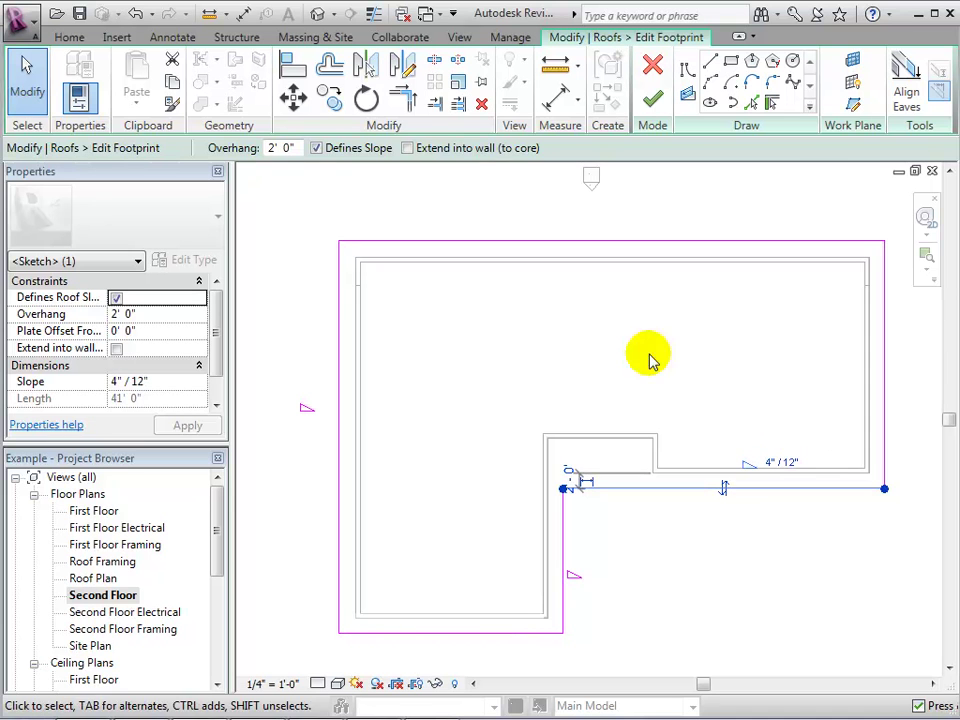
pyautogui.click(632, 242)
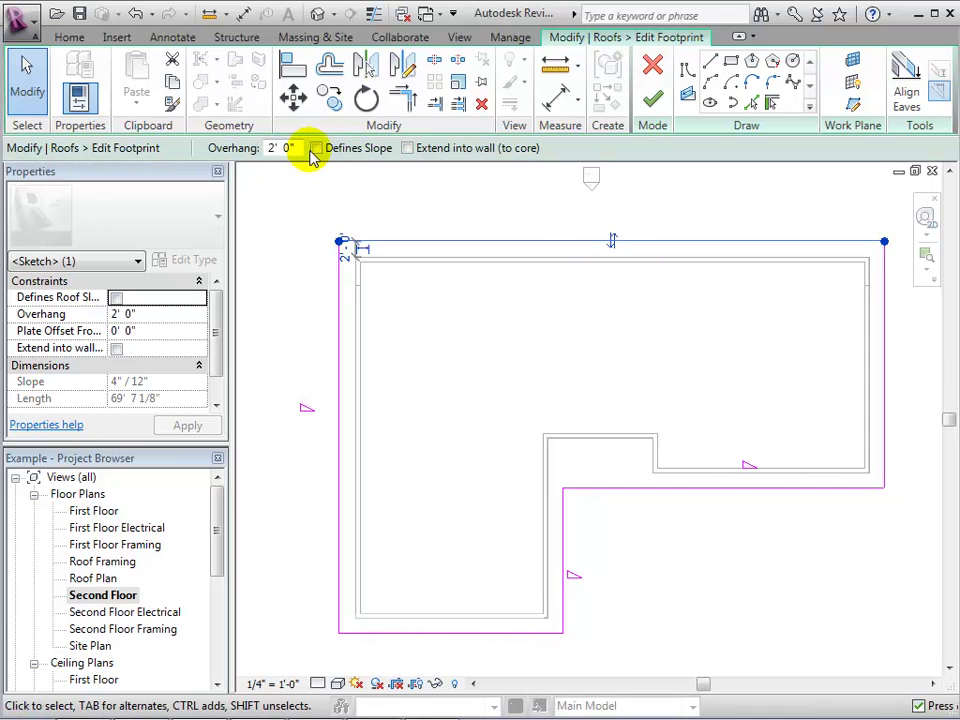
pyautogui.click(315, 148)
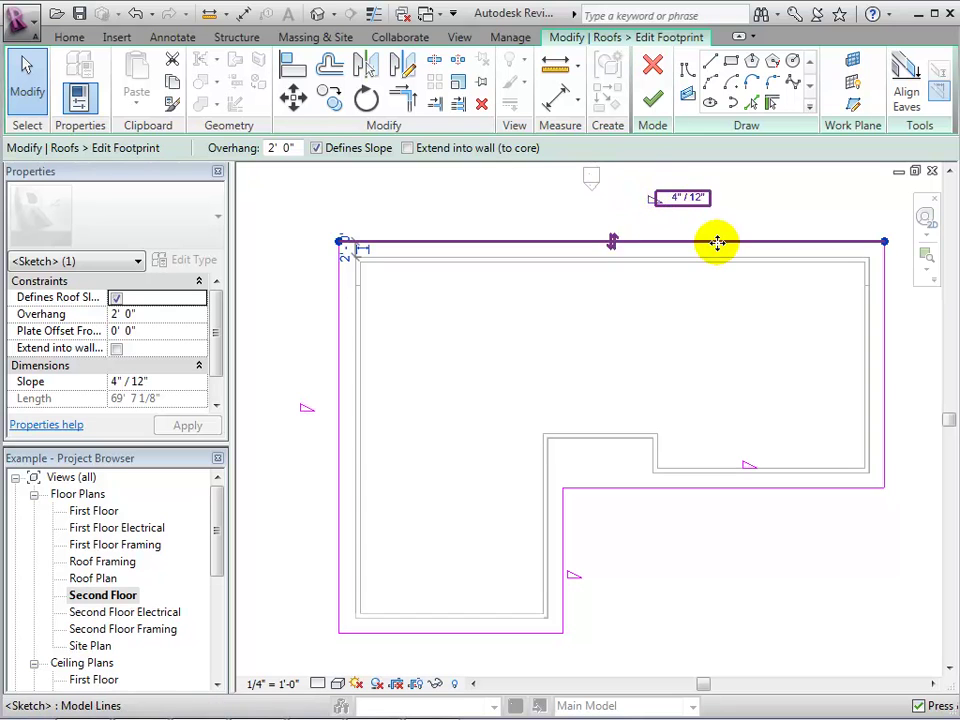
pyautogui.click(659, 103)
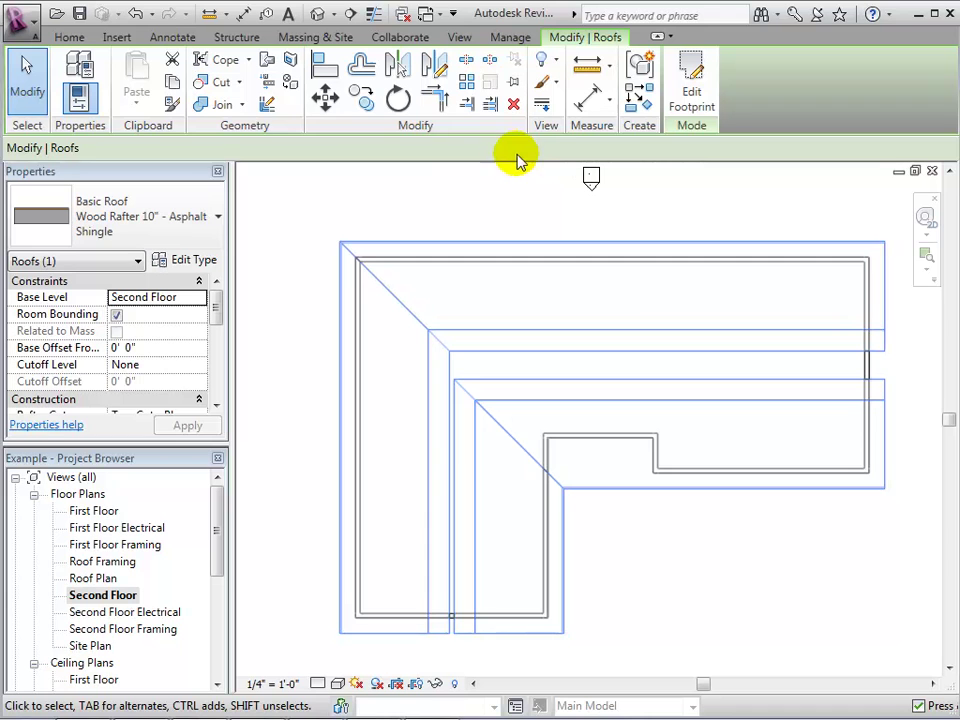
# - In the 3D view, orbit to the front of the house and zoom onto the roof eave
pyautogui.click(317, 14)
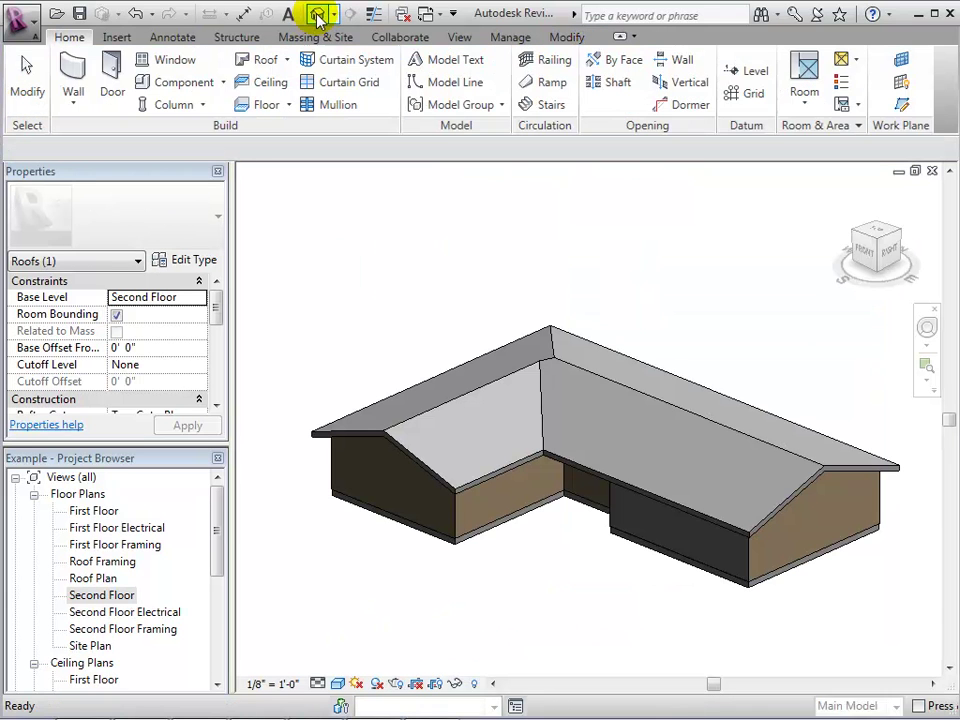
pyautogui.moveTo(876, 247)
pyautogui.moveTo(884, 248); pyautogui.dragTo(815, 254)
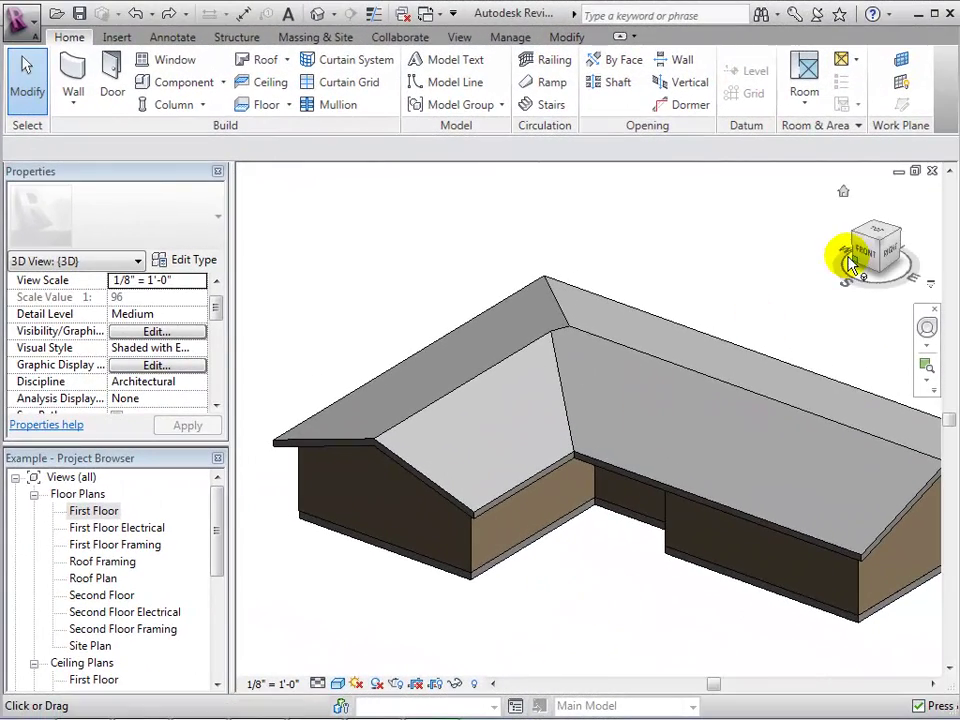
pyautogui.click(862, 257)
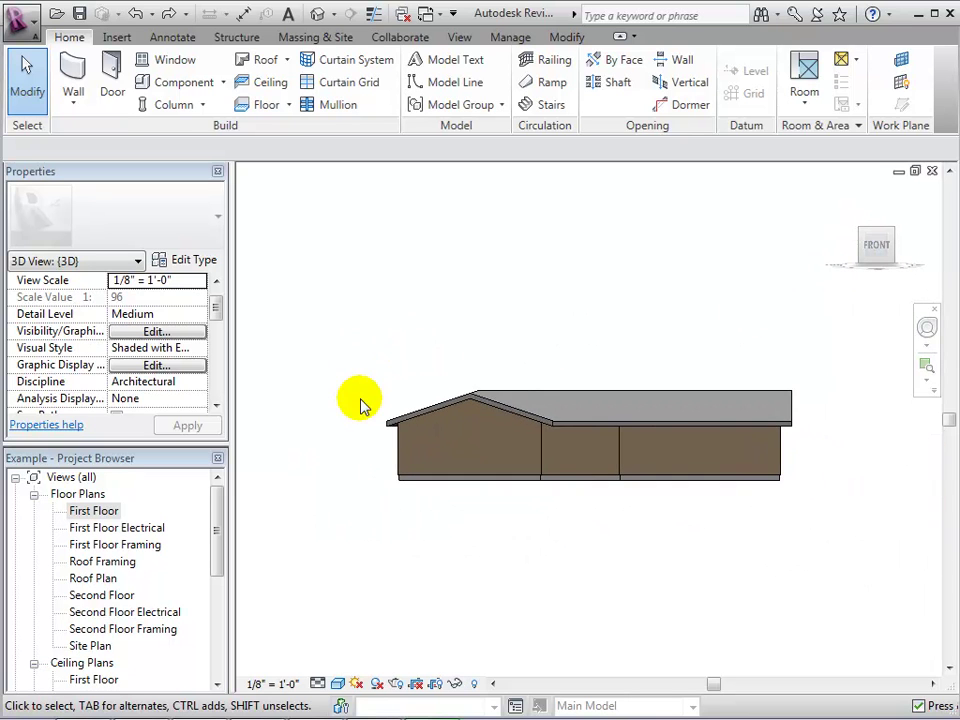
pyautogui.scroll(3, 362, 404)
pyautogui.scroll(2, 369, 439)
pyautogui.scroll(1, 407, 396)
pyautogui.scroll(2, 403, 369)
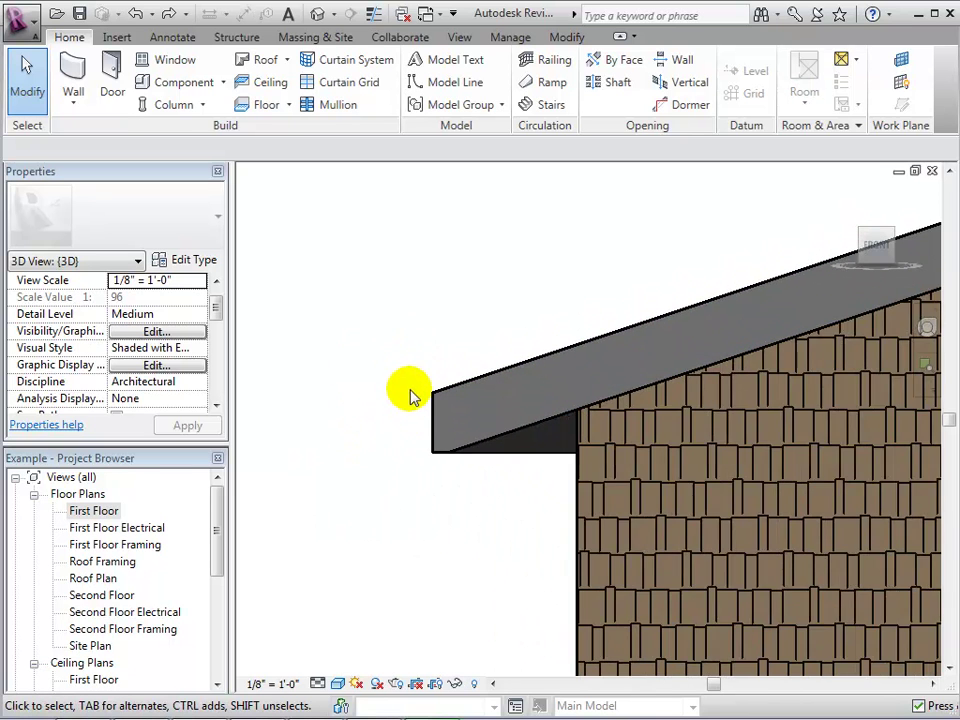
pyautogui.scroll(1, 410, 405)
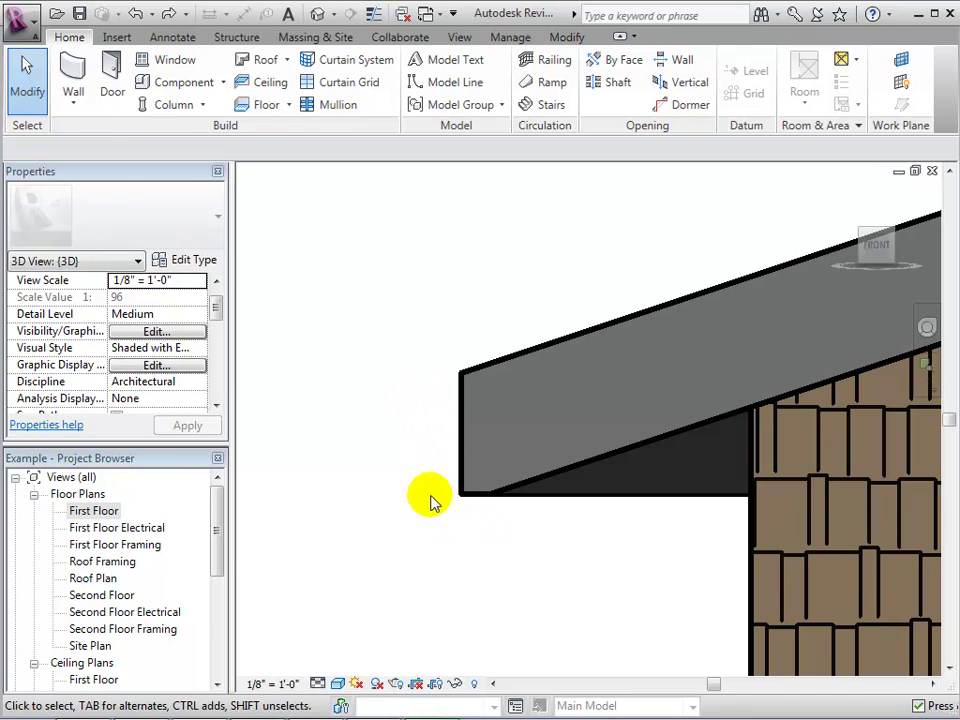
# - Keep the roof's Two Cut - Plumb rafter cut and apply a 0' 5" fascia depth
pyautogui.click(467, 499)
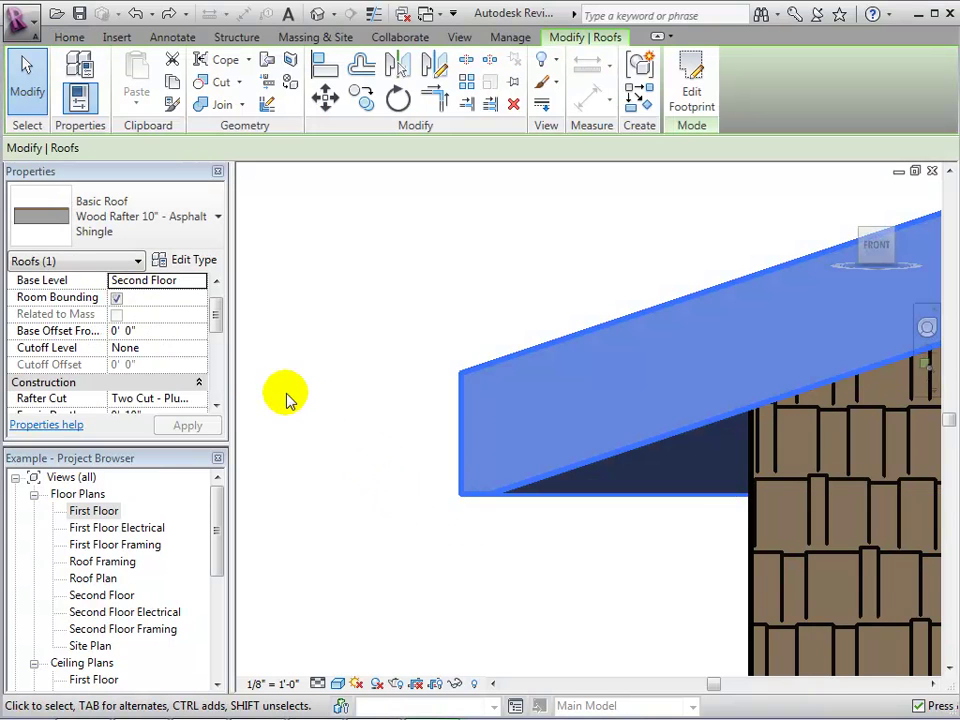
pyautogui.click(216, 407)
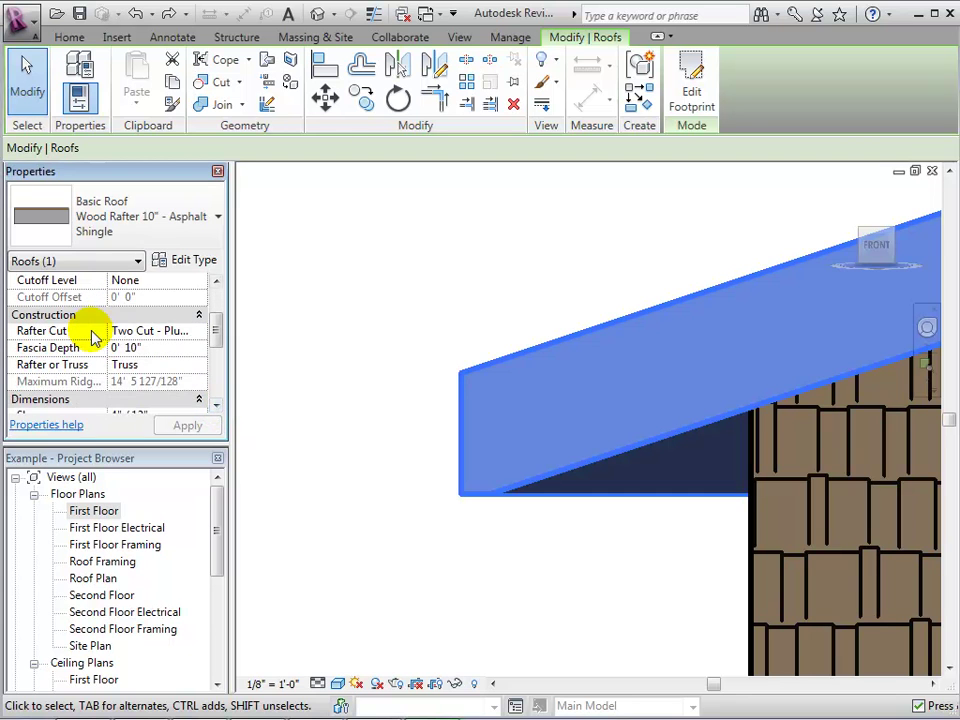
pyautogui.click(197, 332)
pyautogui.click(197, 331)
pyautogui.write('5')
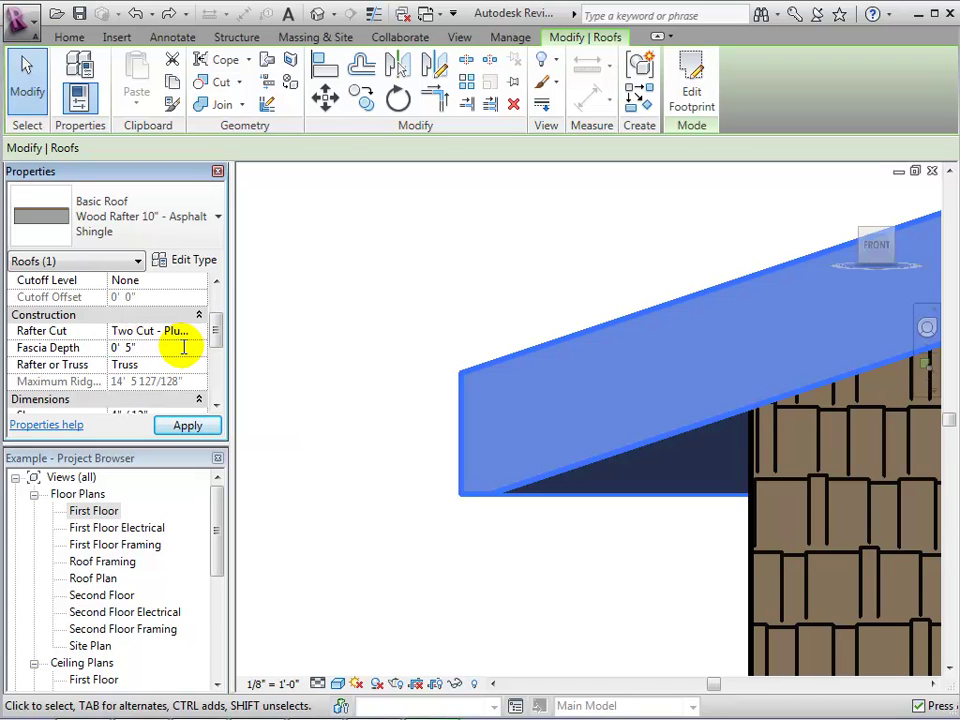
pyautogui.click(176, 427)
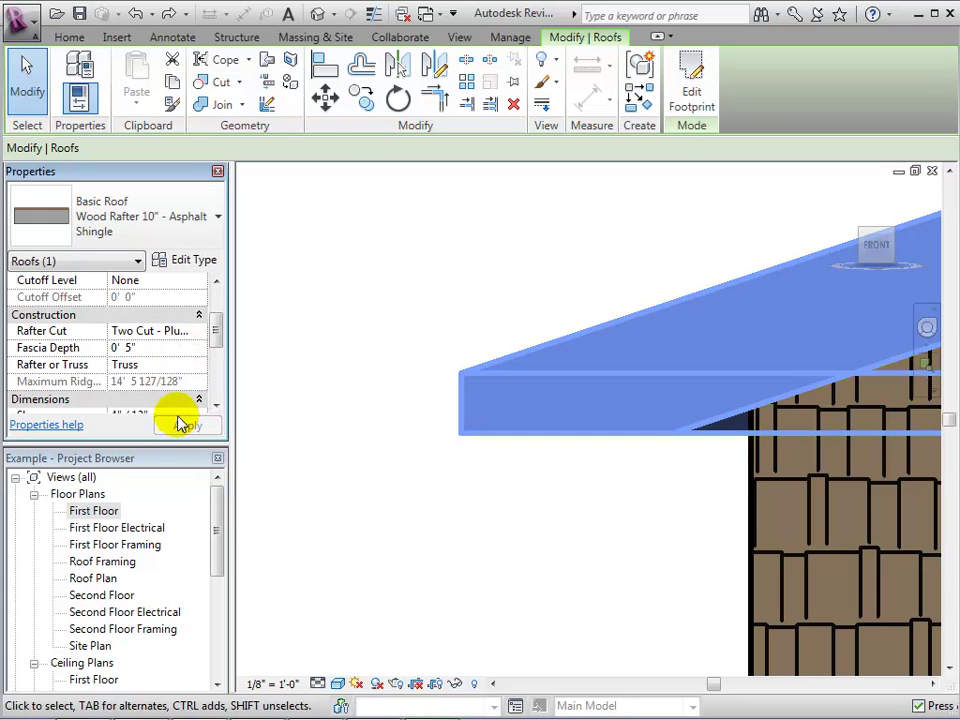
pyautogui.click(399, 456)
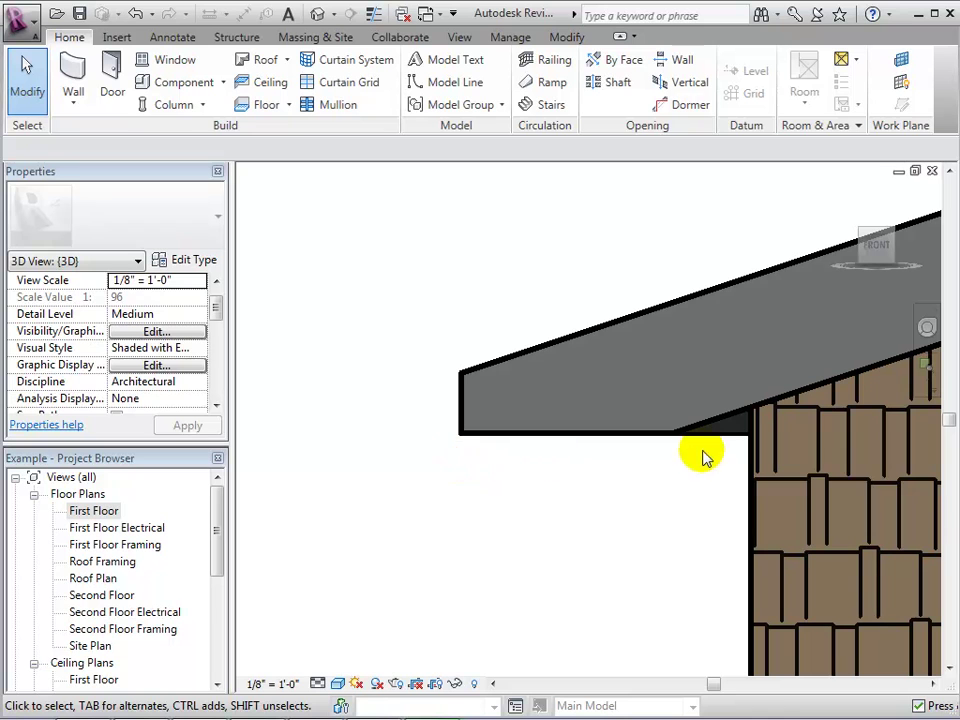
pyautogui.click(466, 432)
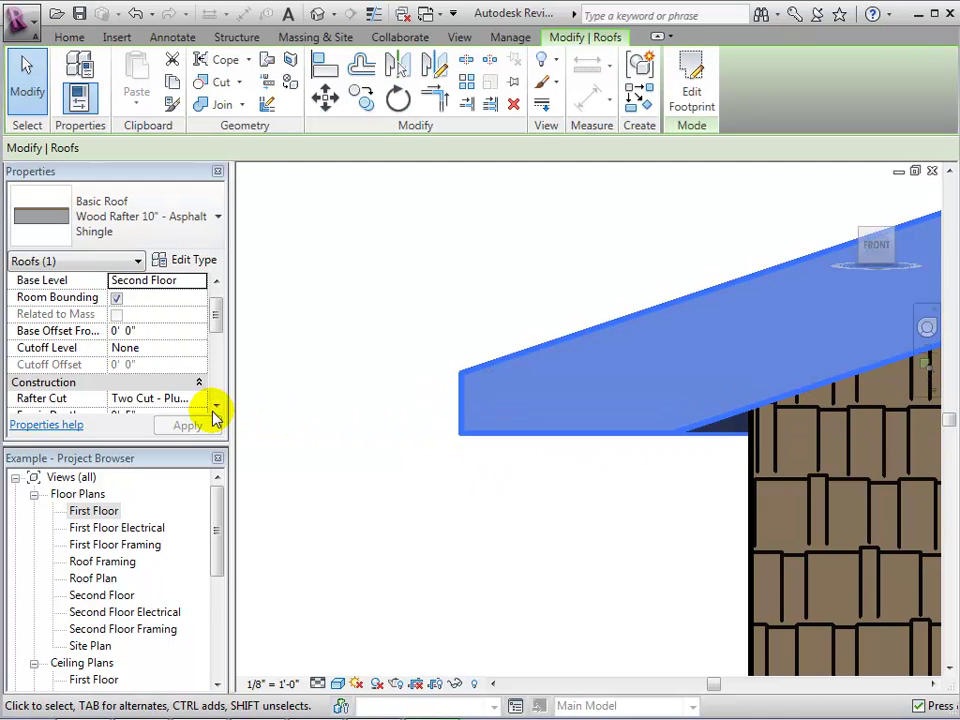
pyautogui.moveTo(214, 332); pyautogui.dragTo(217, 343)
# - Change the roof's rafter cut to Two Cut - Square
pyautogui.click(197, 334)
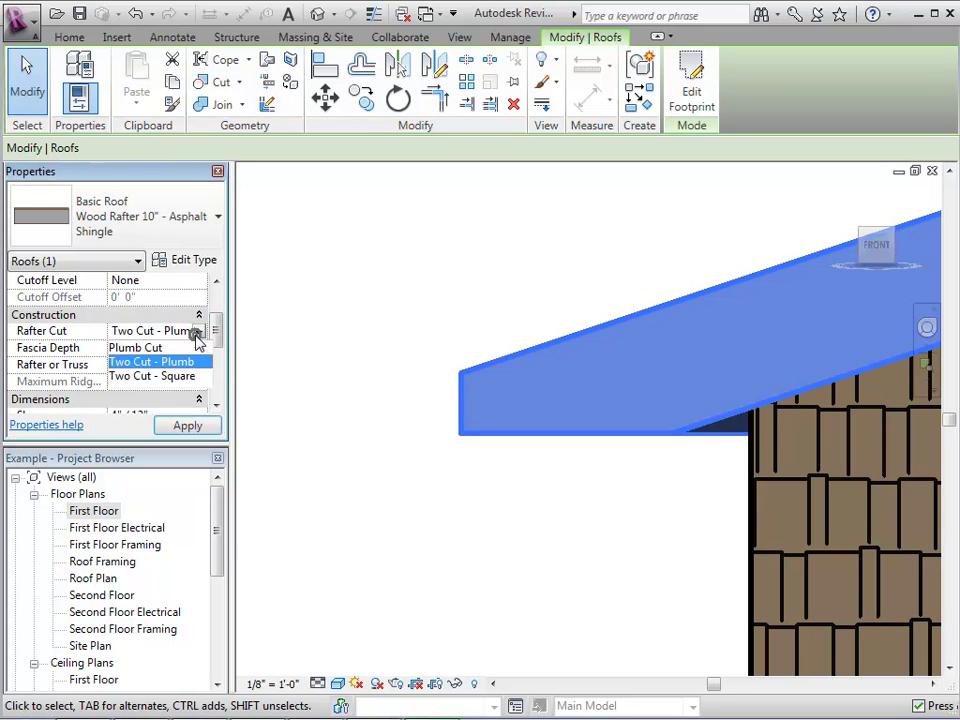
pyautogui.click(190, 376)
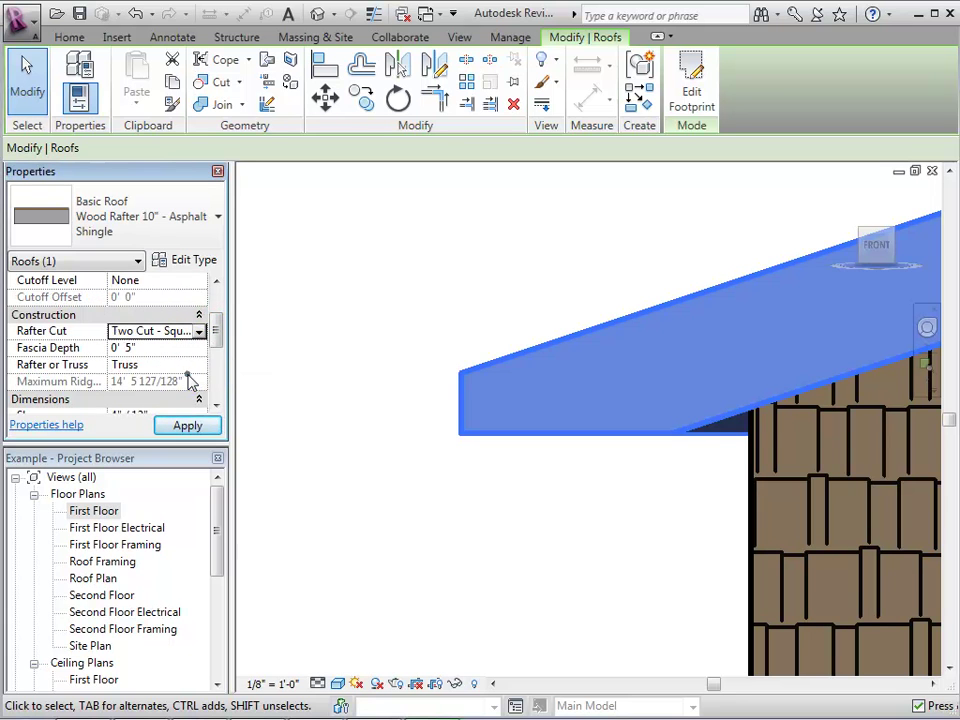
pyautogui.click(188, 427)
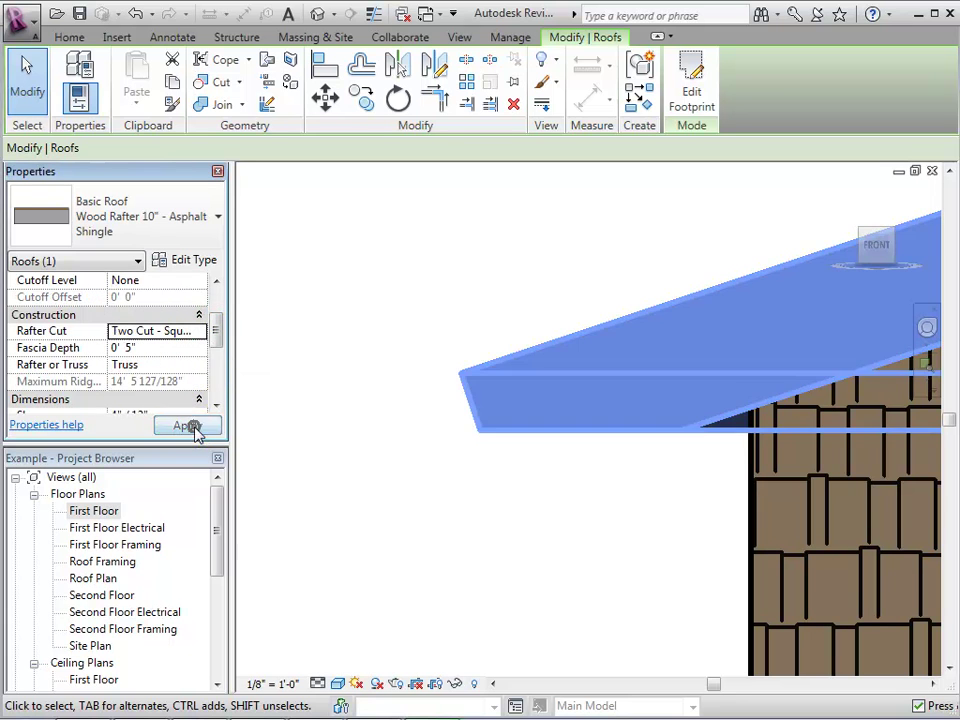
pyautogui.click(376, 441)
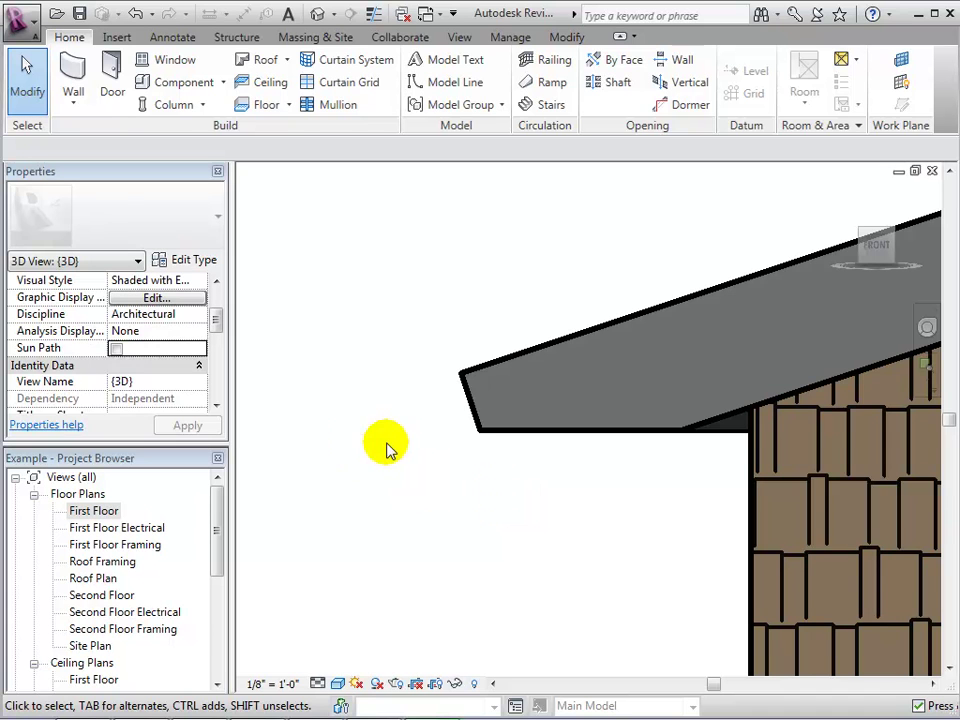
# - Set the roof's fascia depth to 0' 10" and inspect the deeper eave
pyautogui.click(482, 428)
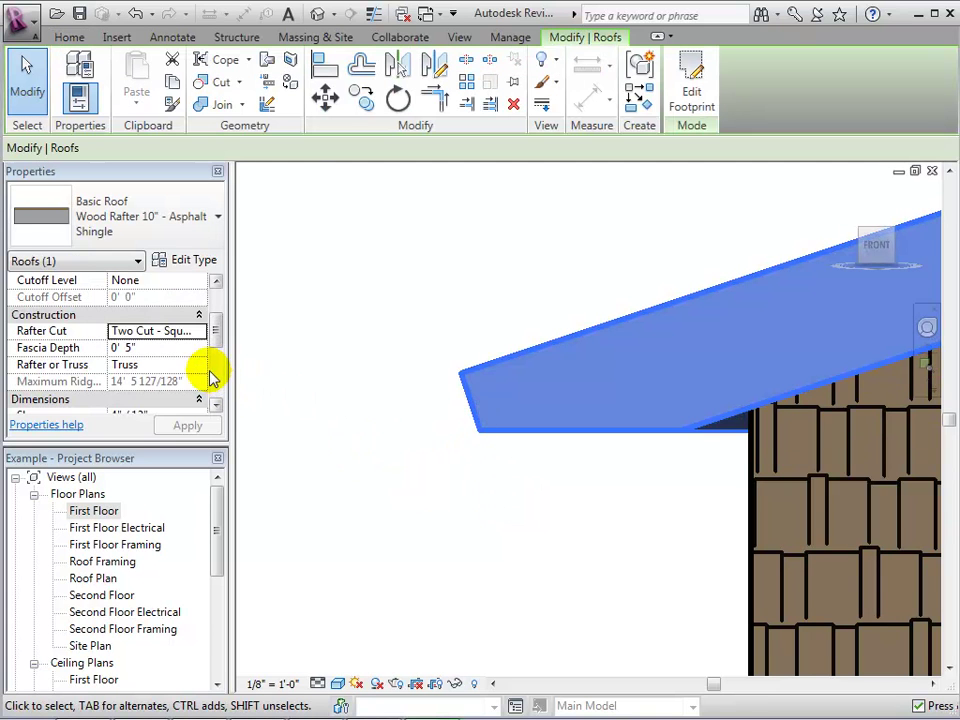
pyautogui.click(128, 348)
pyautogui.write('10')
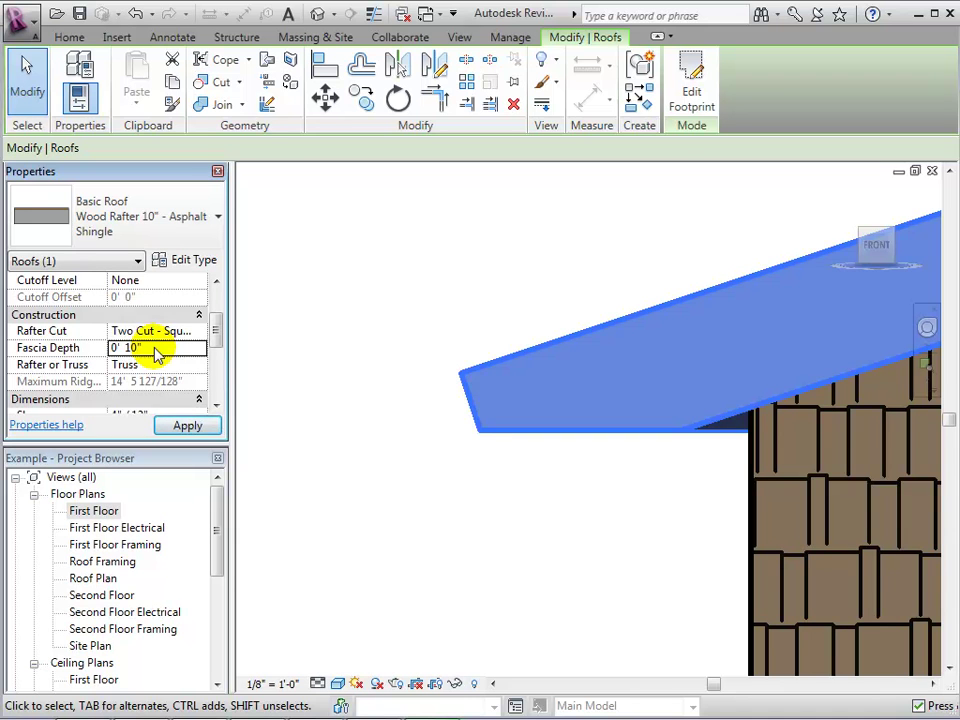
pyautogui.click(172, 424)
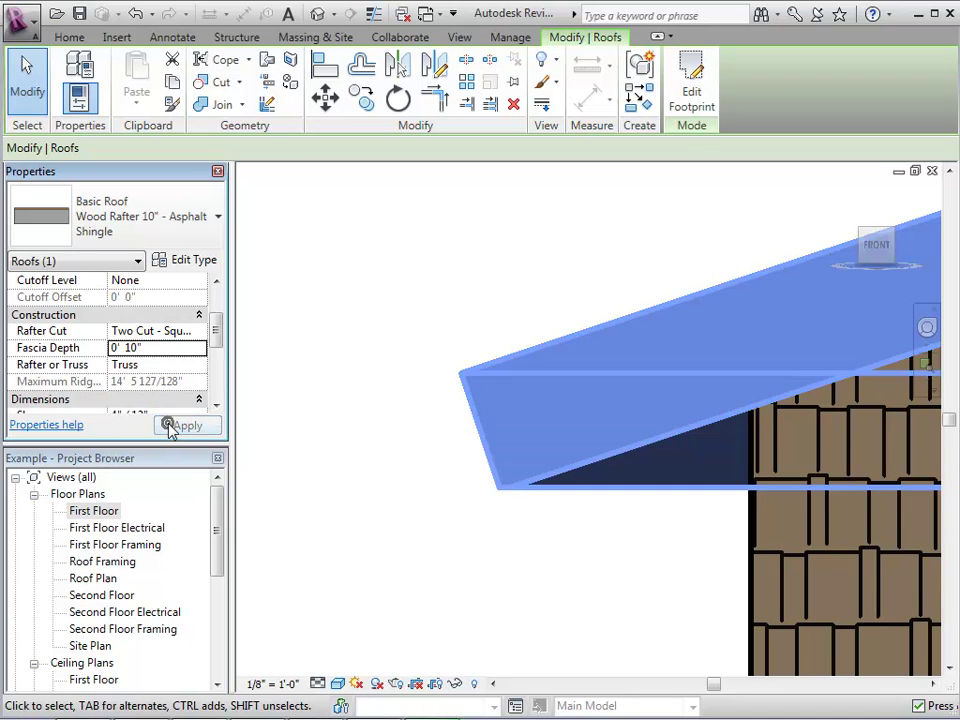
pyautogui.click(390, 458)
pyautogui.click(447, 500)
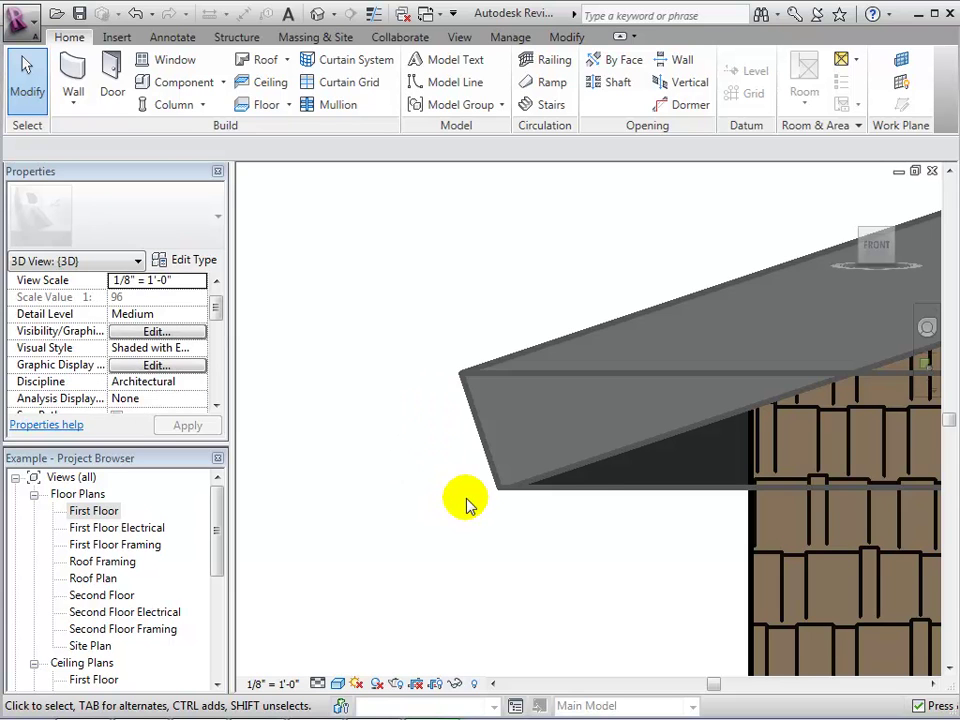
pyautogui.click(481, 444)
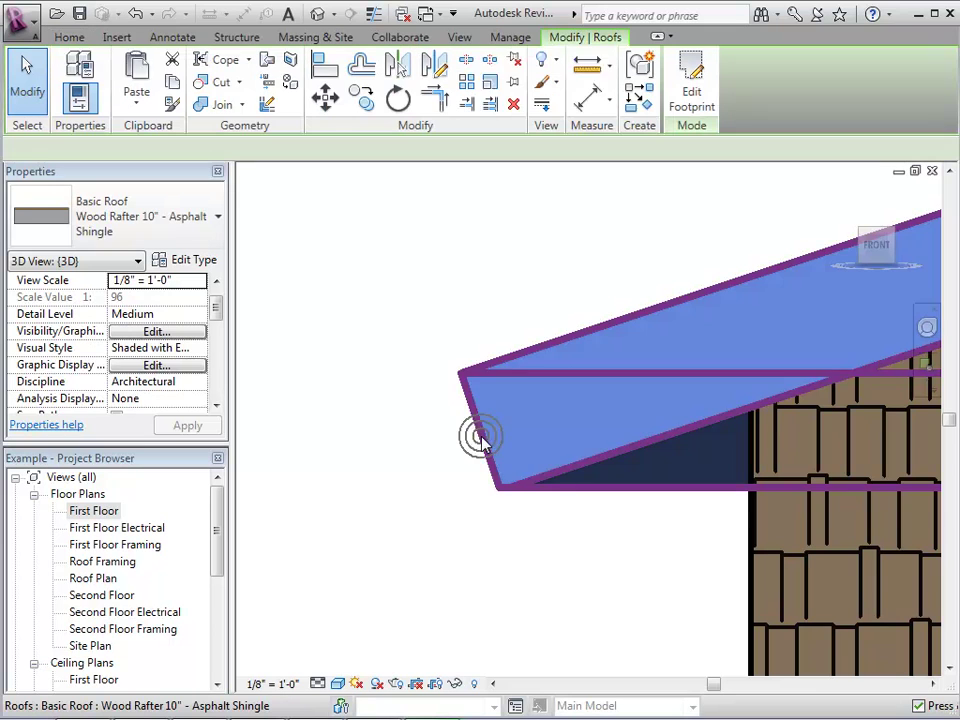
# - Set the roof's Rafter Cut to Plumb Cut and apply it
pyautogui.click(216, 407)
pyautogui.click(204, 328)
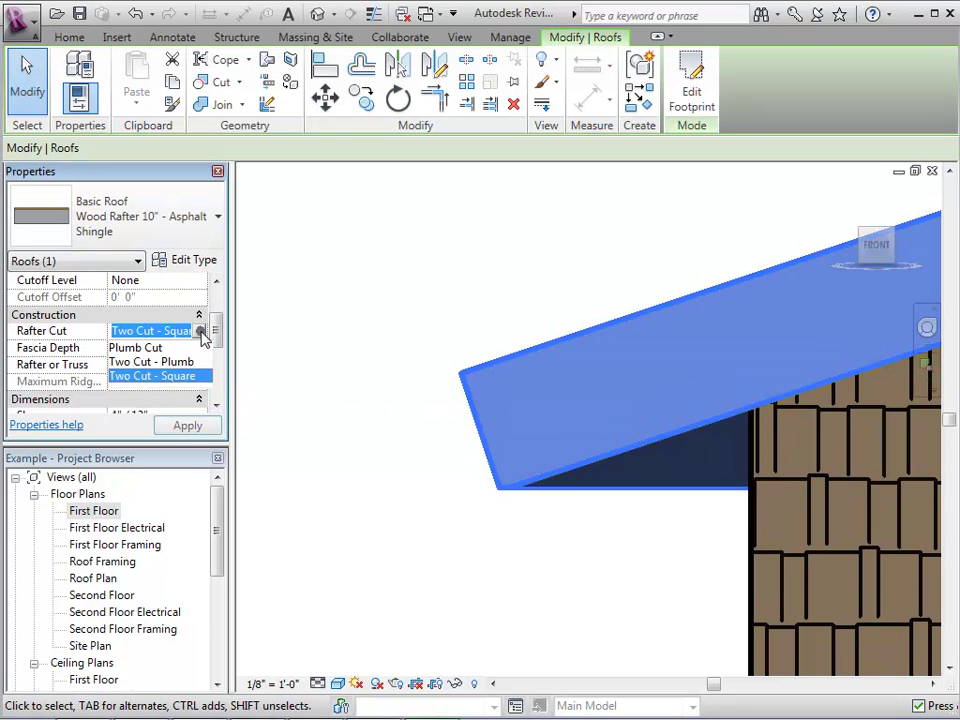
pyautogui.click(150, 347)
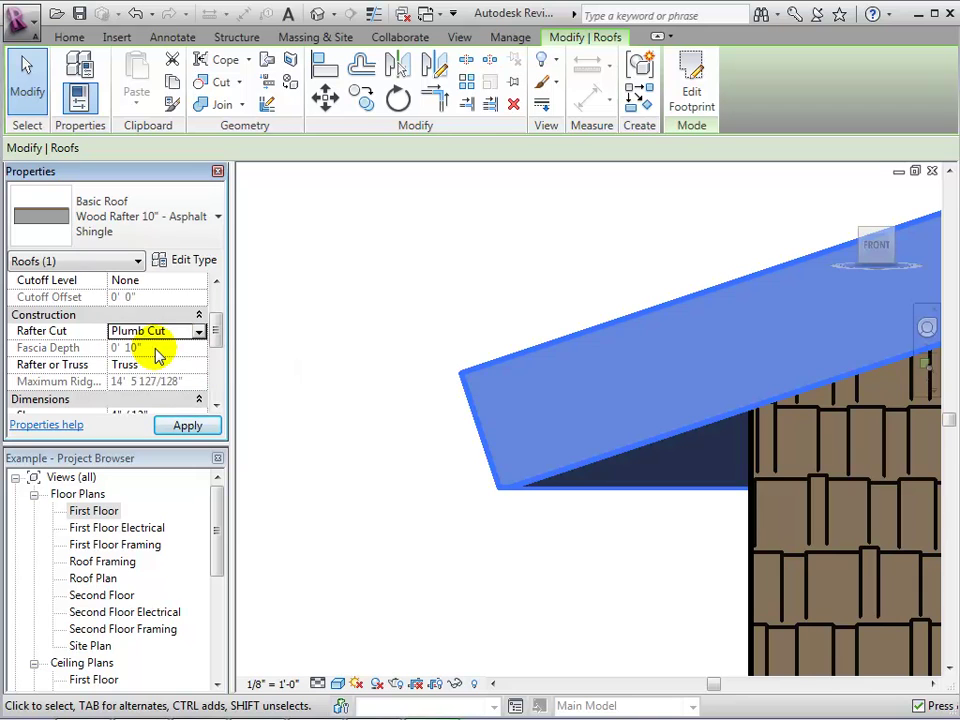
pyautogui.click(188, 427)
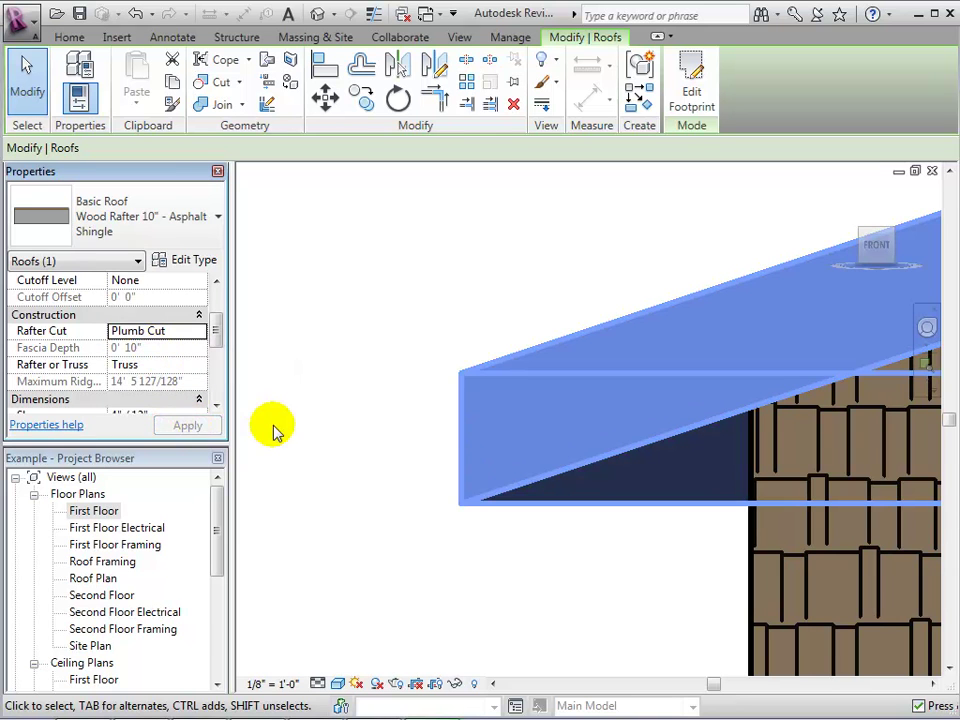
# - Deselect the roof to inspect the plumb-cut eave, then reselect it
pyautogui.click(420, 444)
pyautogui.click(420, 444)
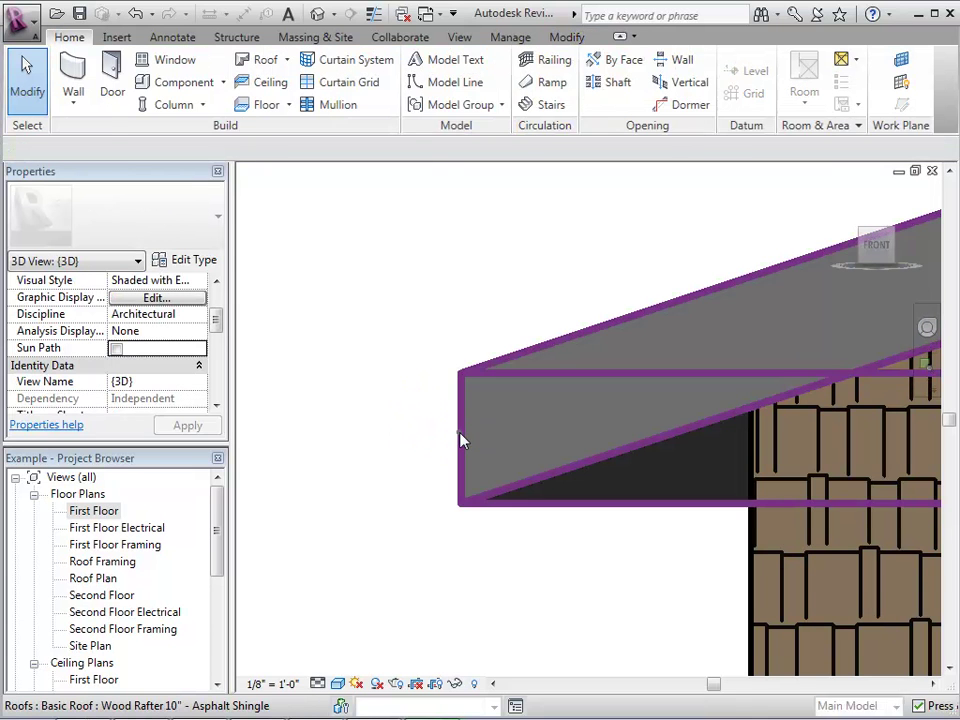
pyautogui.click(458, 437)
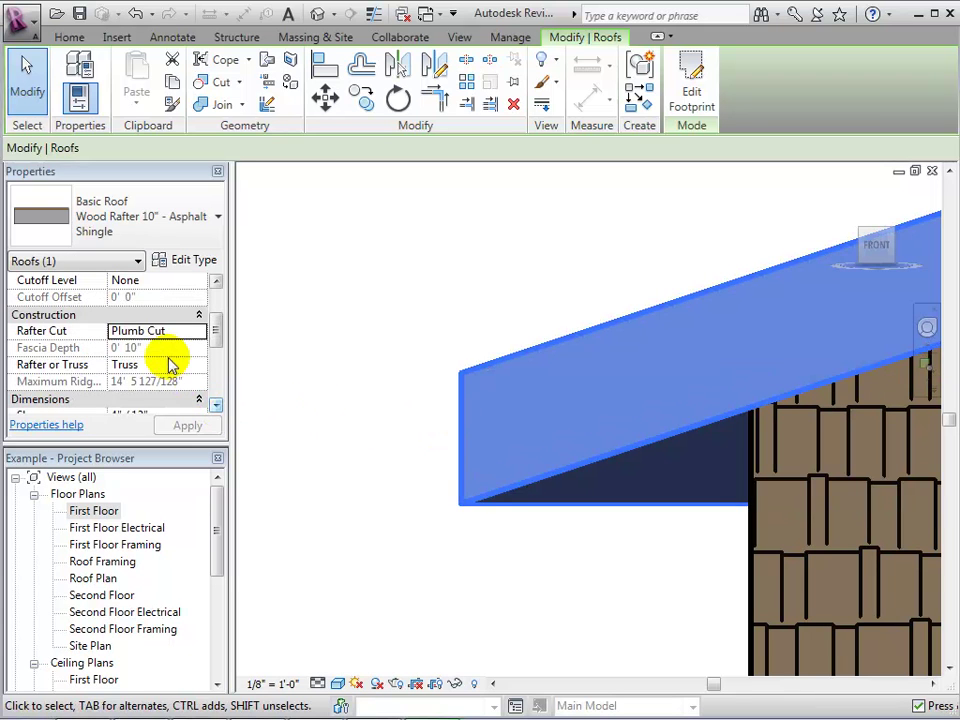
pyautogui.click(161, 350)
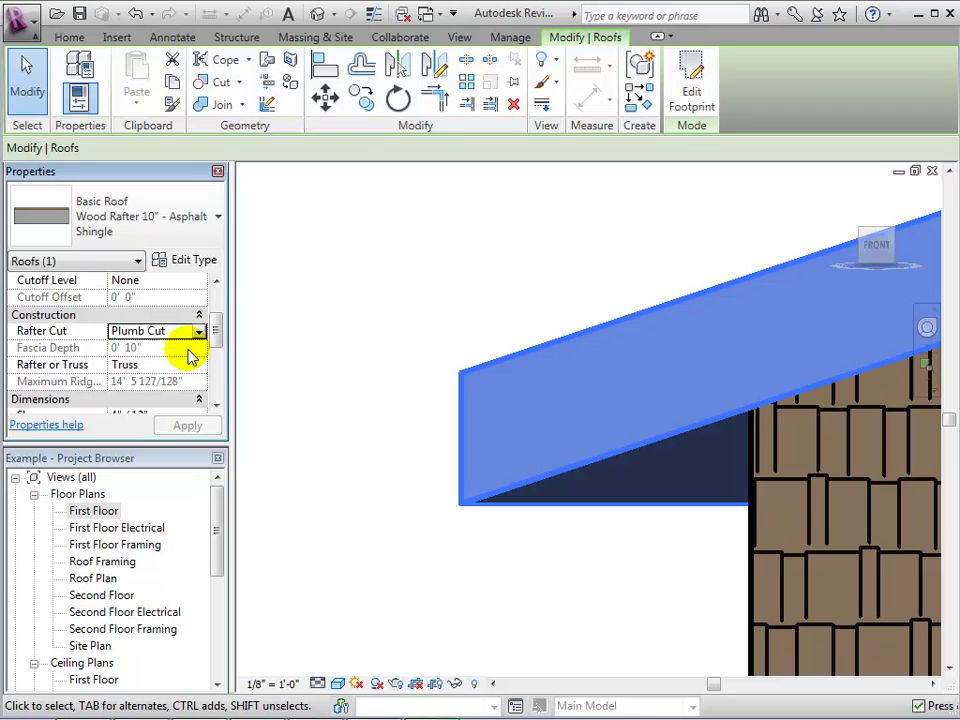
# - Apply Rafter framing to the roof, revert it to Truss, then deselect the roof
pyautogui.click(201, 366)
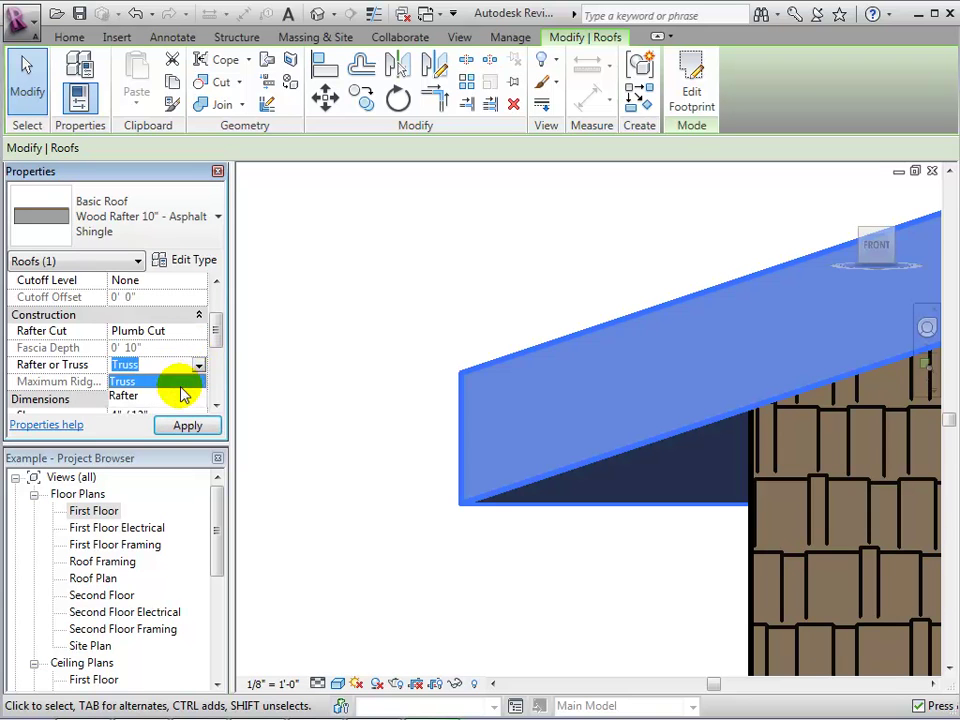
pyautogui.click(183, 395)
pyautogui.click(195, 430)
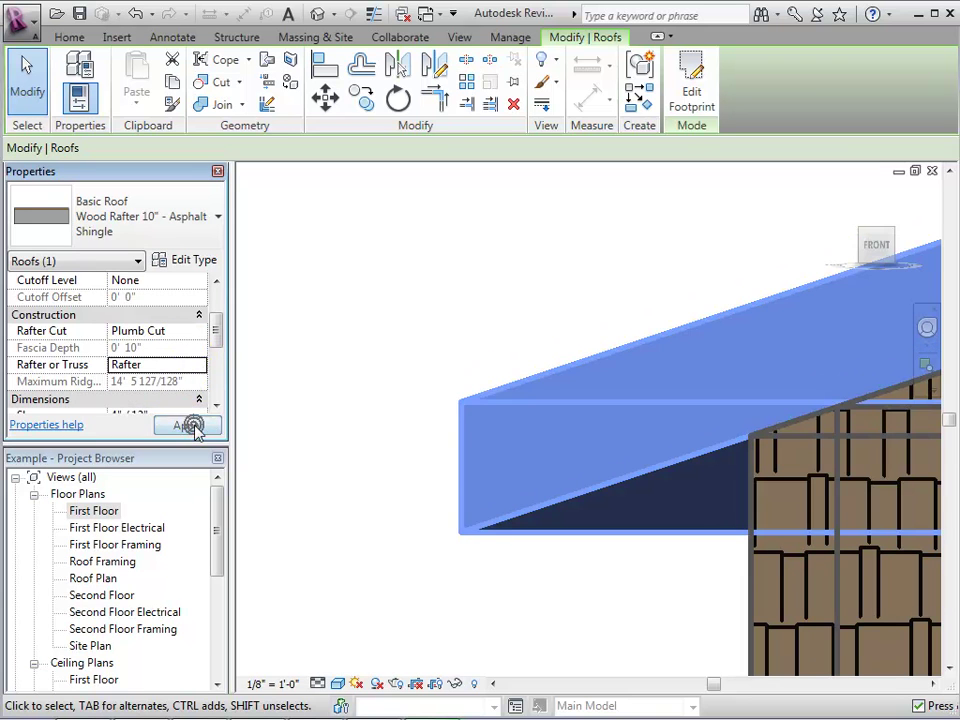
pyautogui.click(199, 368)
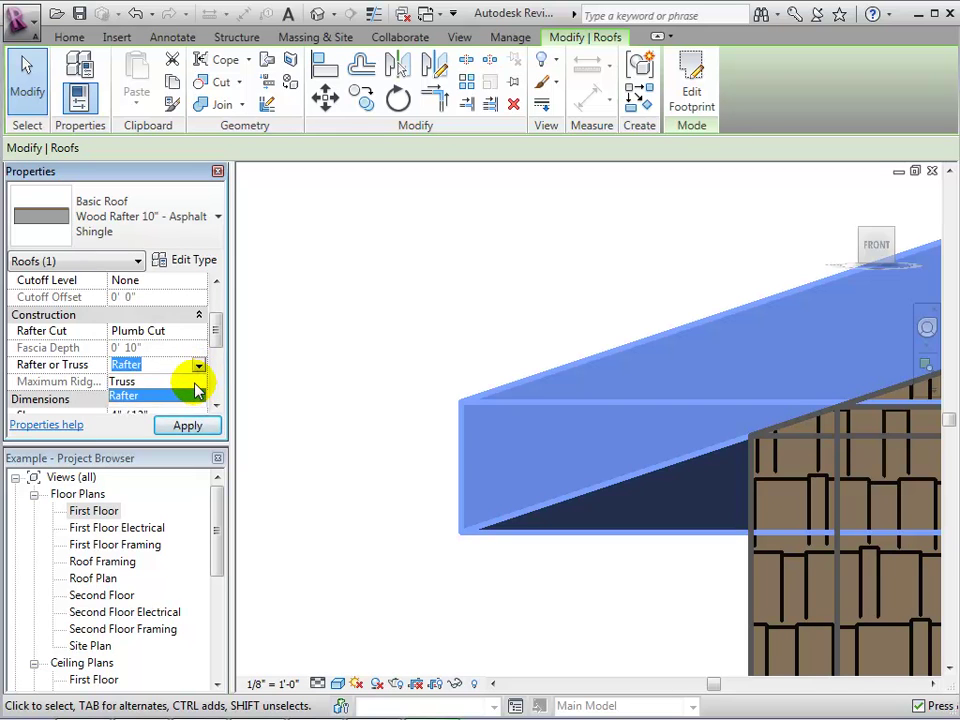
pyautogui.click(196, 382)
pyautogui.click(205, 426)
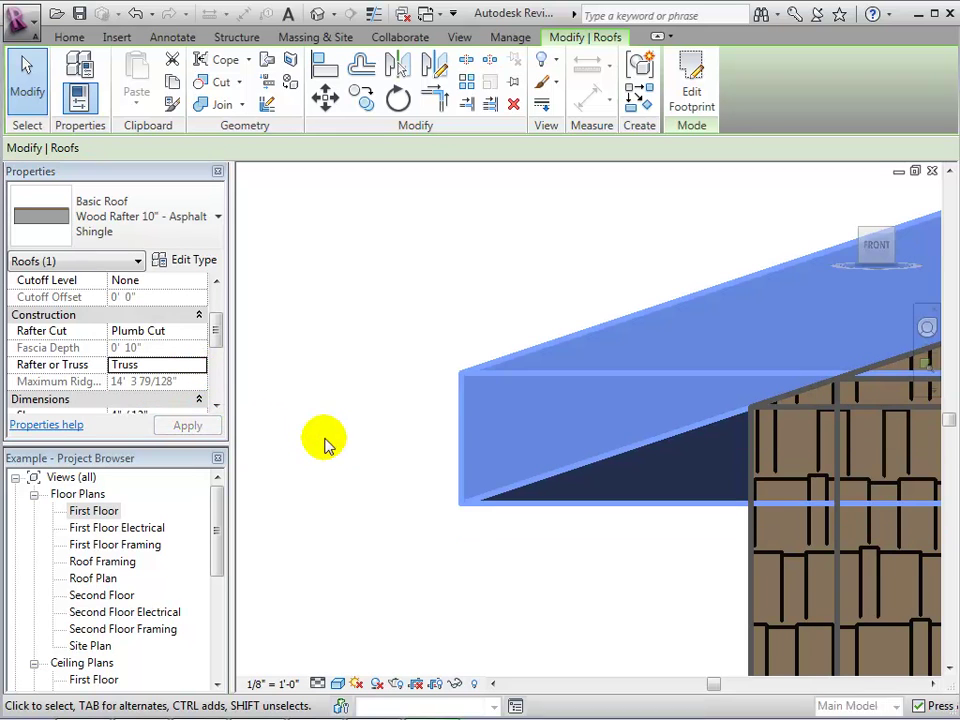
pyautogui.click(337, 445)
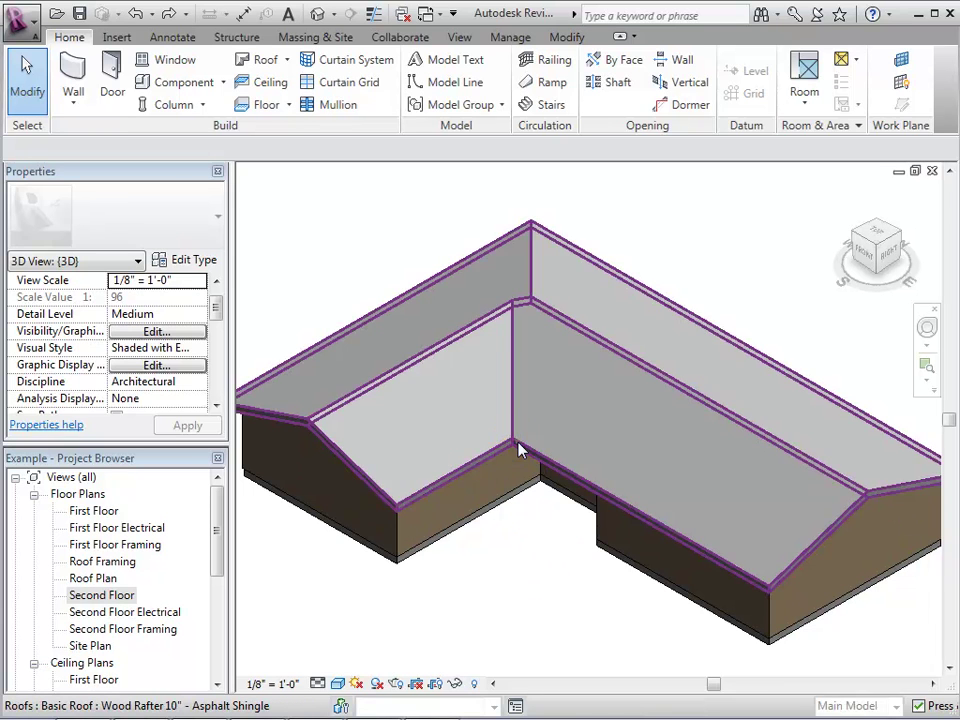
# - In the Second Floor footprint sketch, give the lower horizontal edge a 4' 0" overhang
pyautogui.click(519, 449)
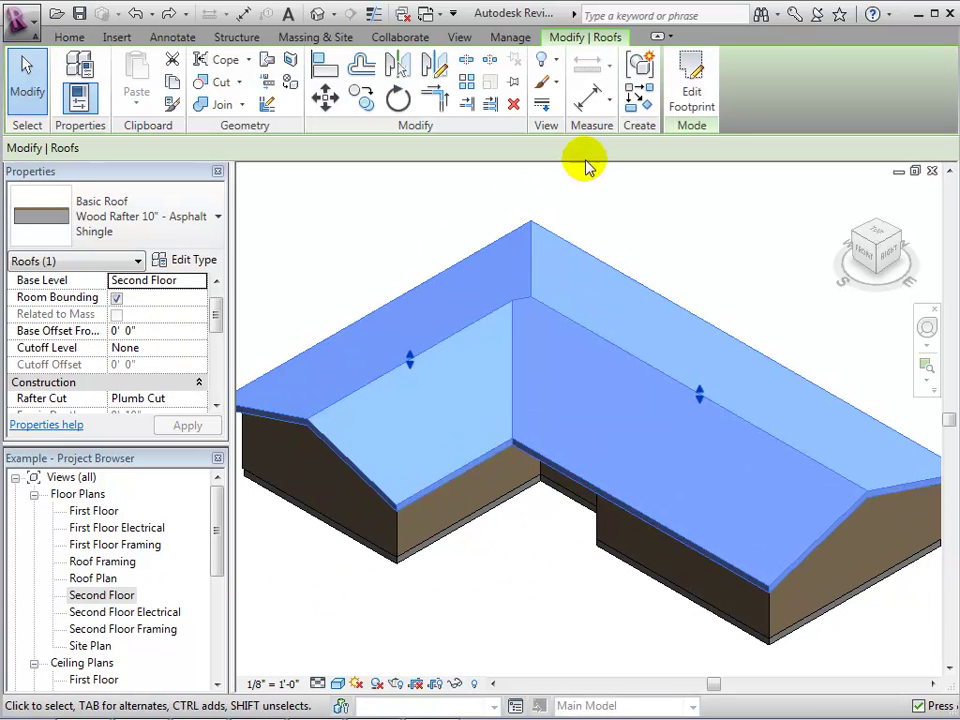
pyautogui.click(678, 88)
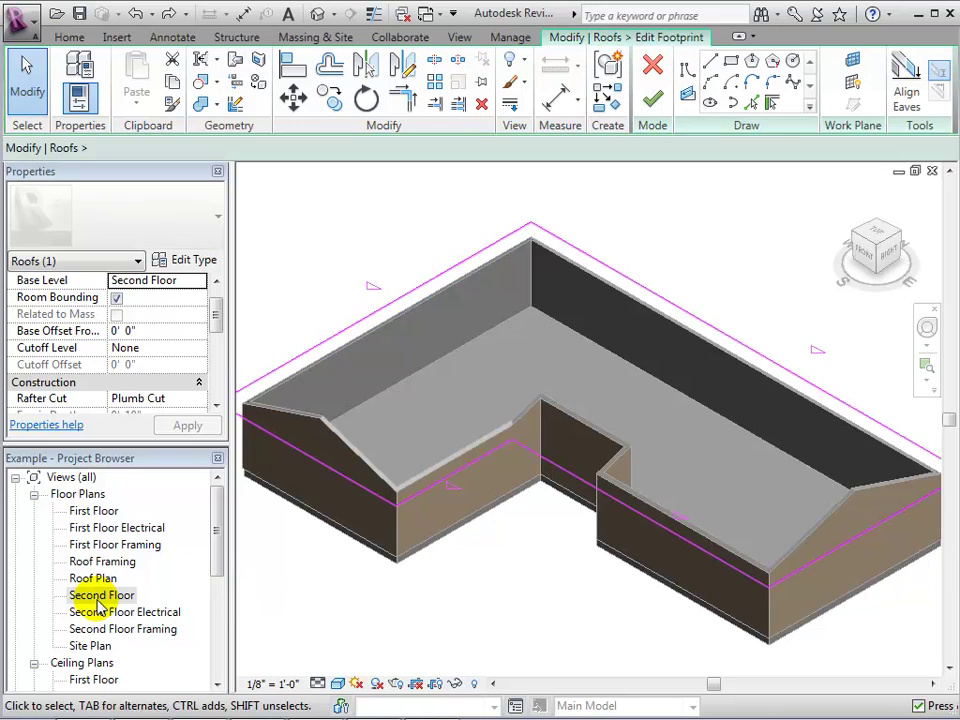
pyautogui.doubleClick(100, 596)
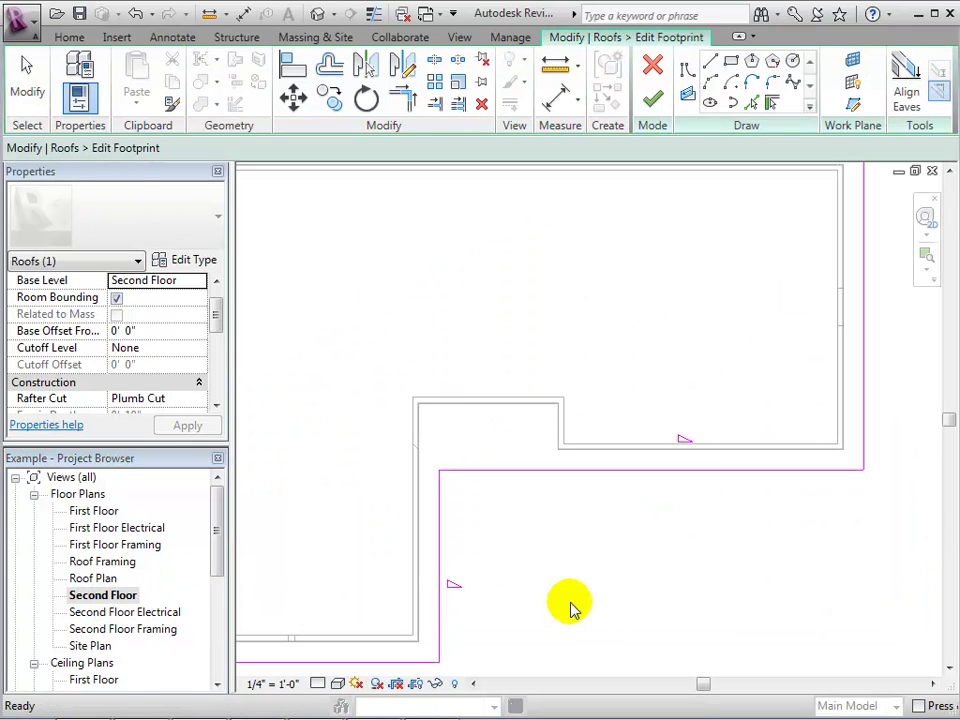
pyautogui.click(596, 471)
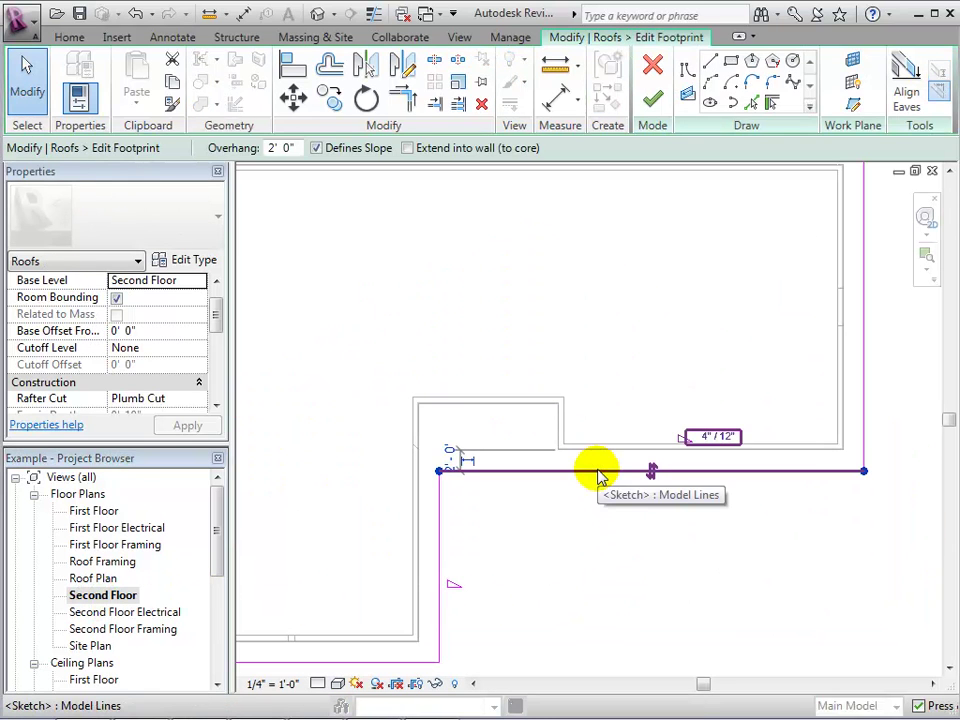
pyautogui.click(597, 471)
pyautogui.write('4')
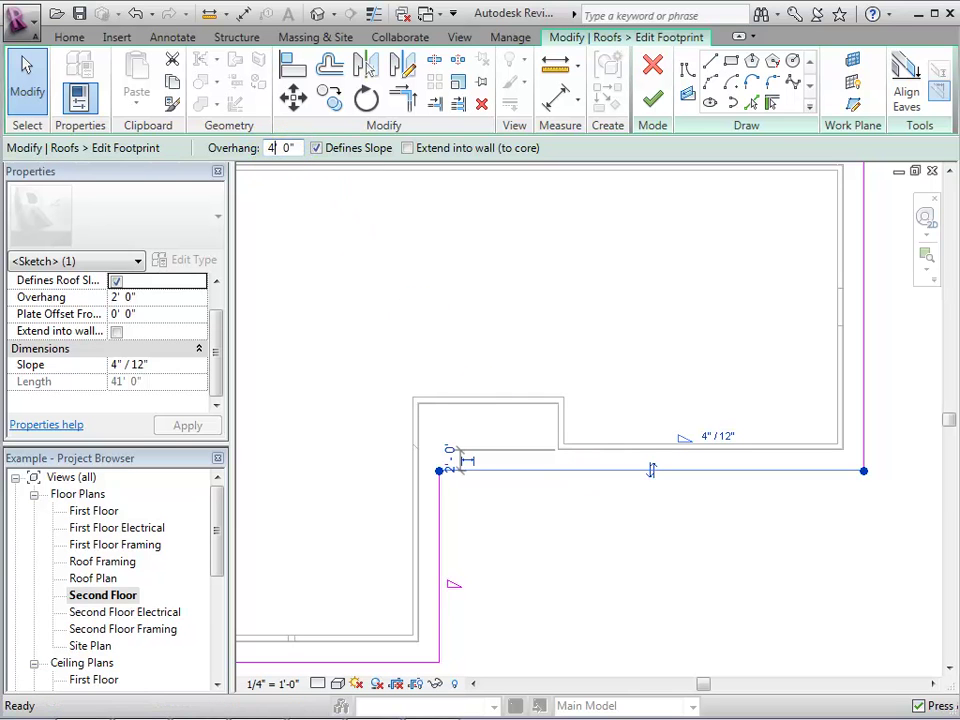
pyautogui.press('Return')
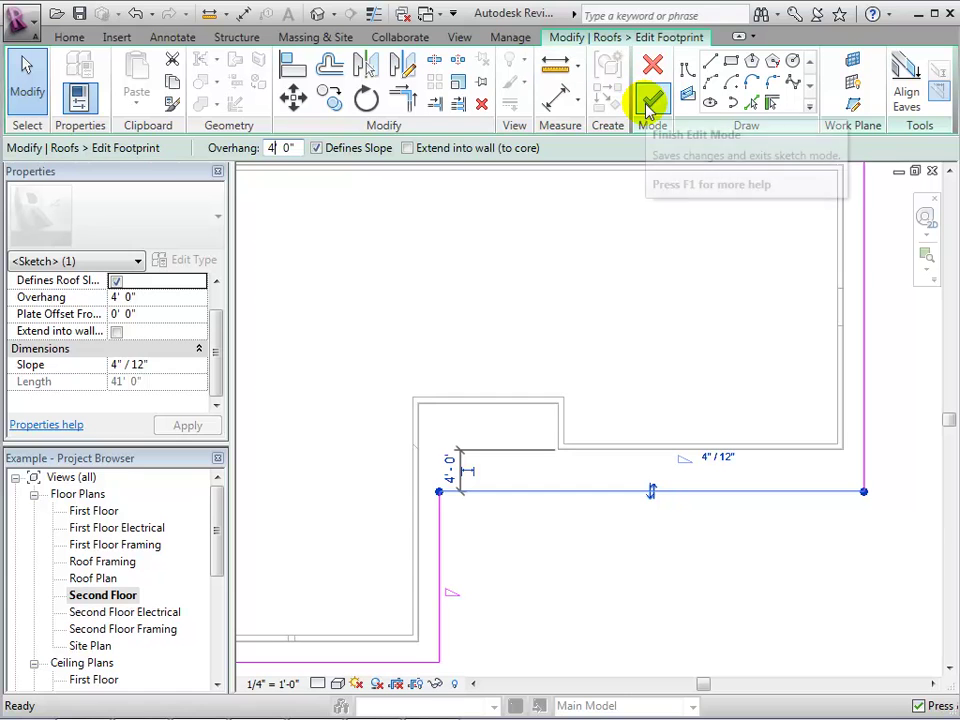
pyautogui.click(648, 105)
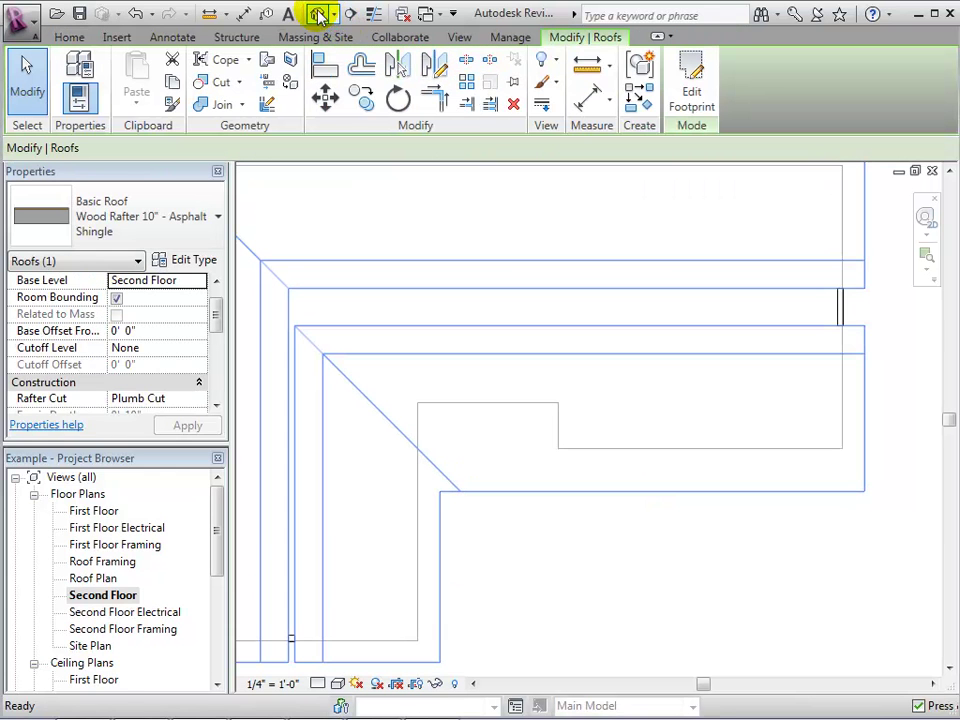
pyautogui.click(318, 14)
# - Orbit the 3D view, select the roof and reopen its footprint sketch
pyautogui.scroll(3, 529, 566)
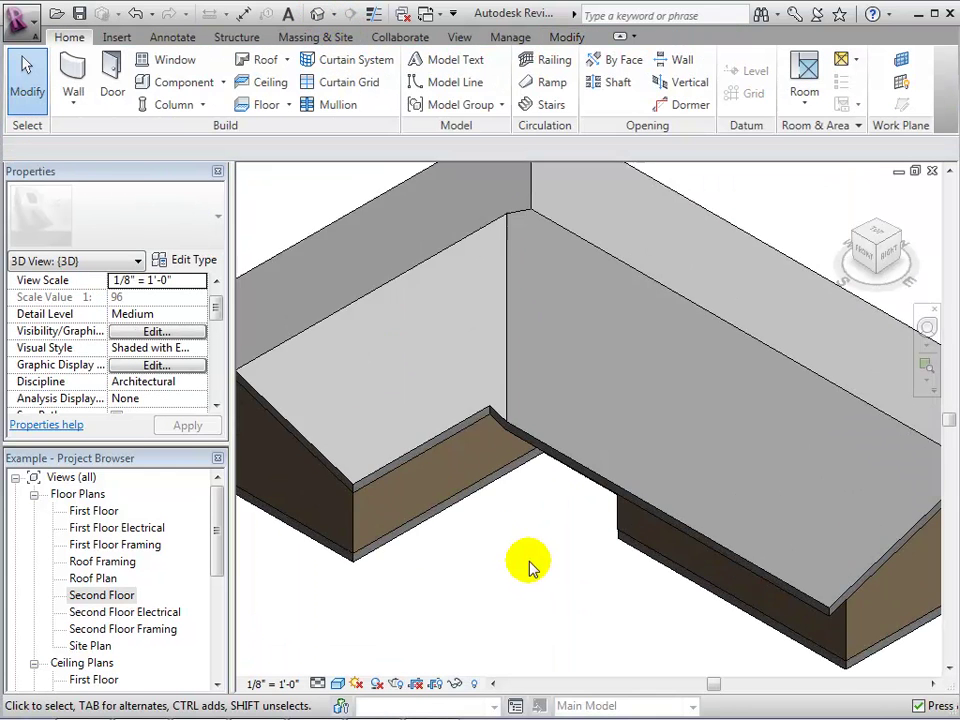
pyautogui.scroll(2, 529, 560)
pyautogui.scroll(-1, 531, 527)
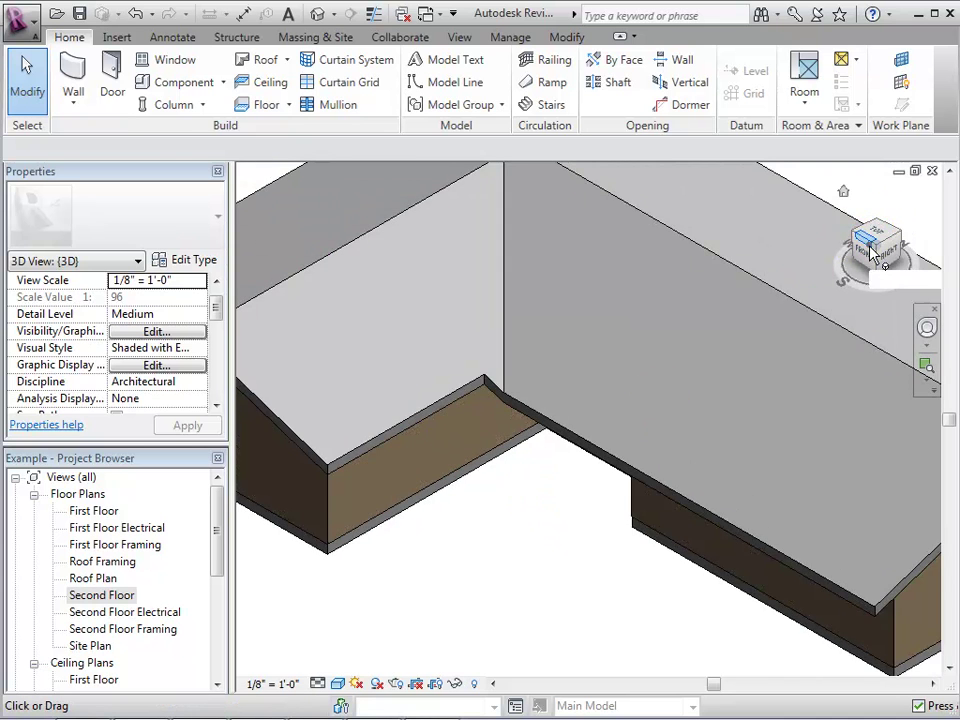
pyautogui.moveTo(873, 253); pyautogui.dragTo(880, 248)
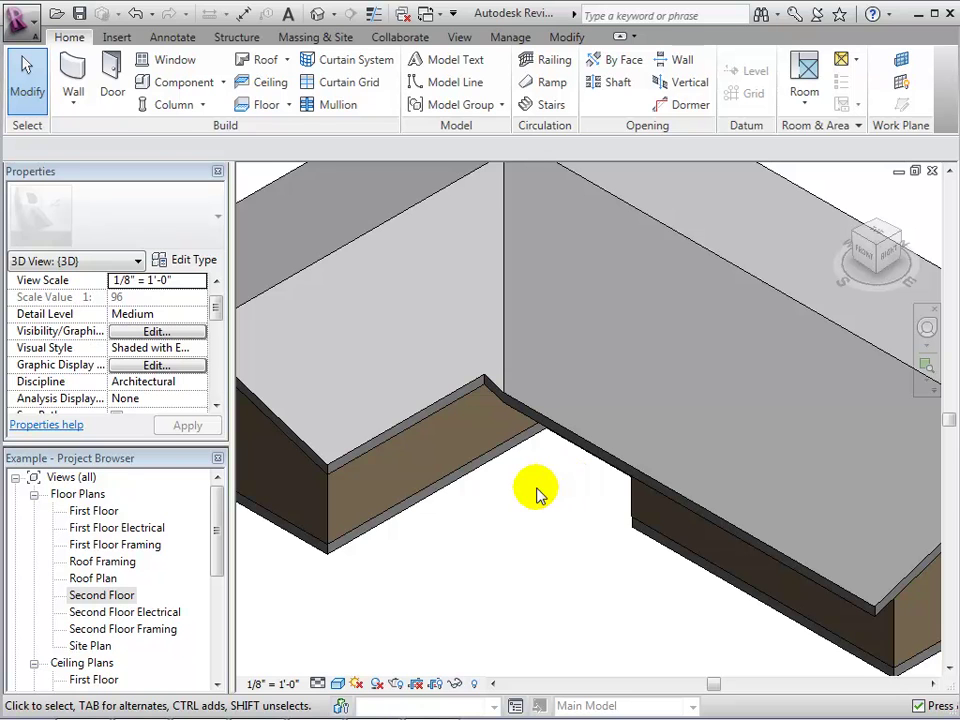
pyautogui.click(583, 445)
pyautogui.click(694, 100)
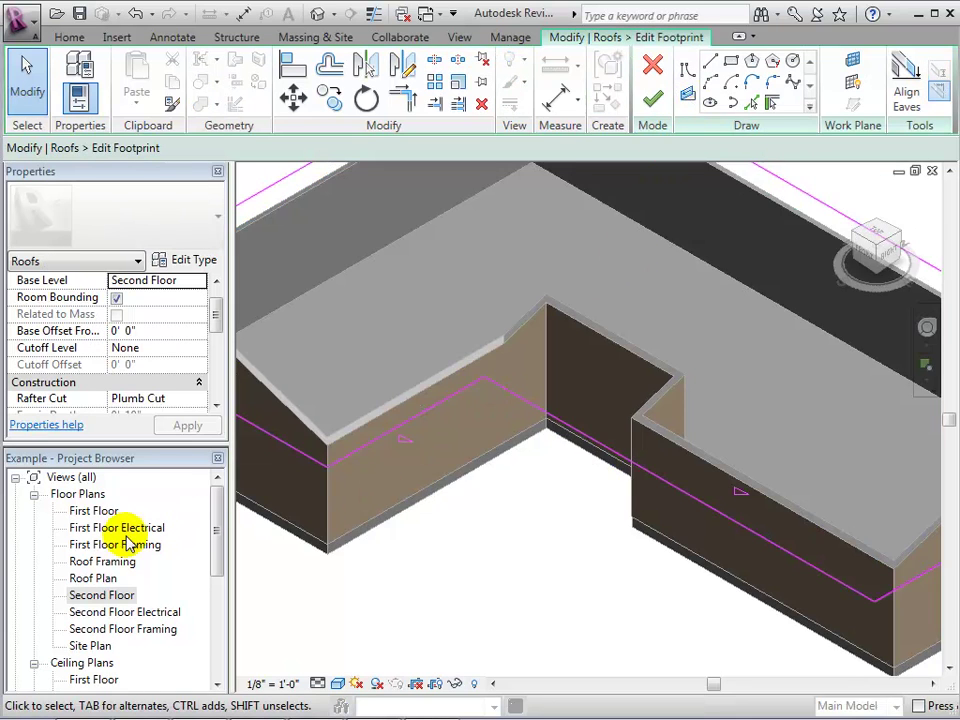
# - In Second Floor plan, align the left eave to the horizontal eave and finish the footprint
pyautogui.doubleClick(100, 595)
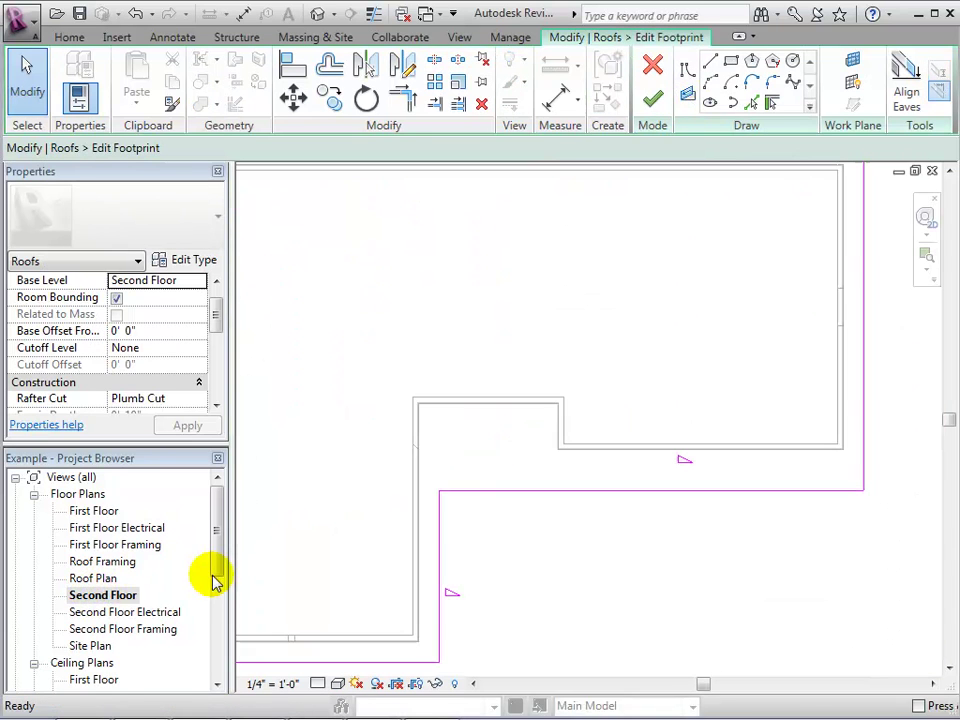
pyautogui.click(908, 100)
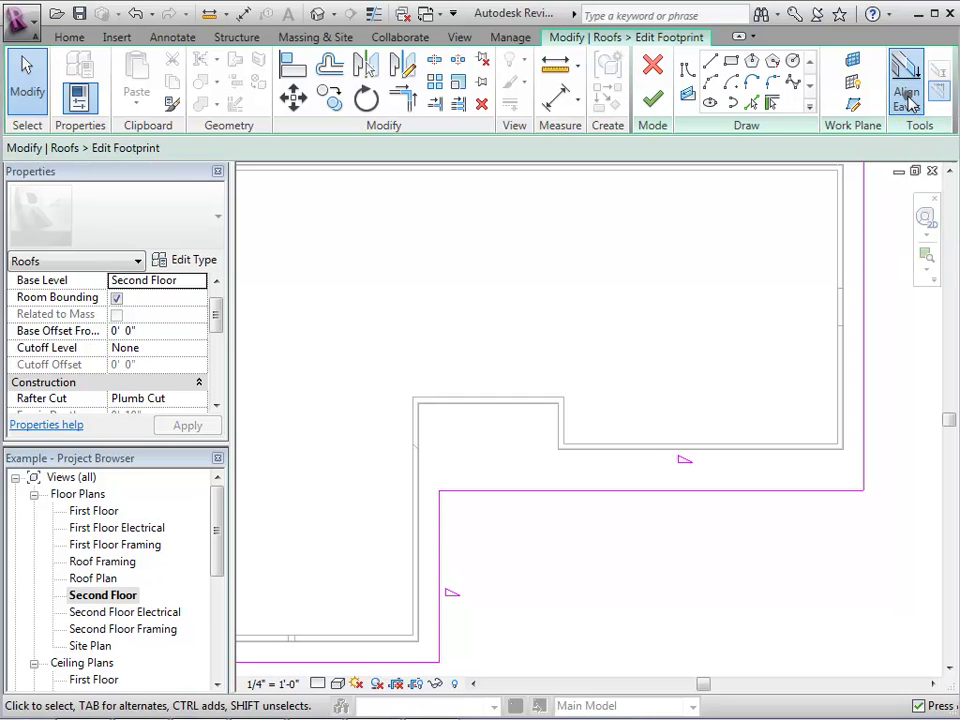
pyautogui.click(507, 492)
pyautogui.click(441, 553)
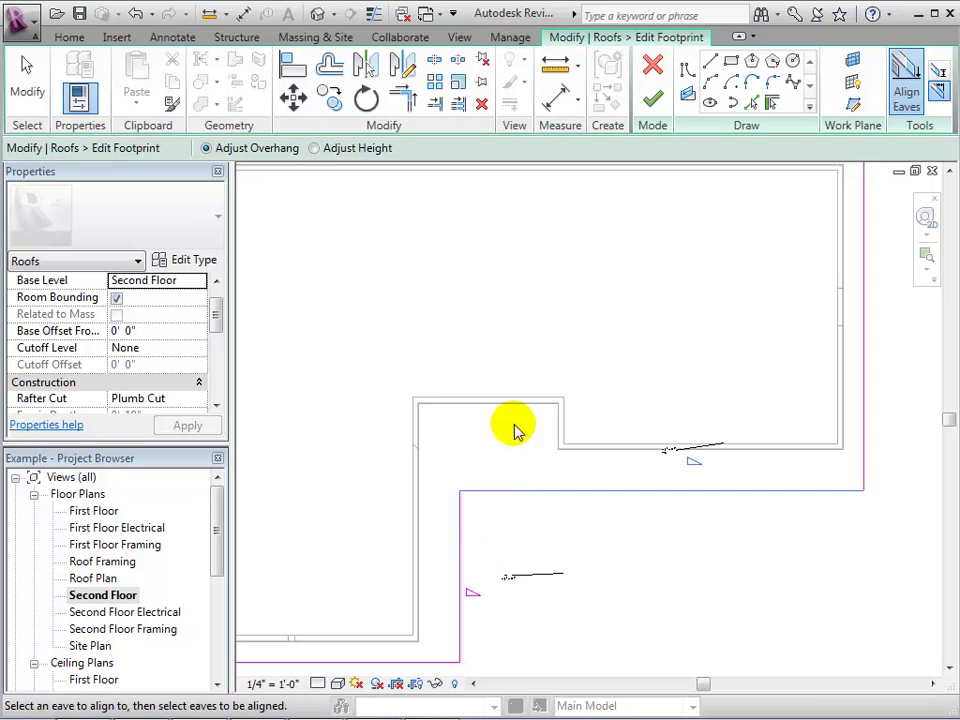
pyautogui.click(652, 99)
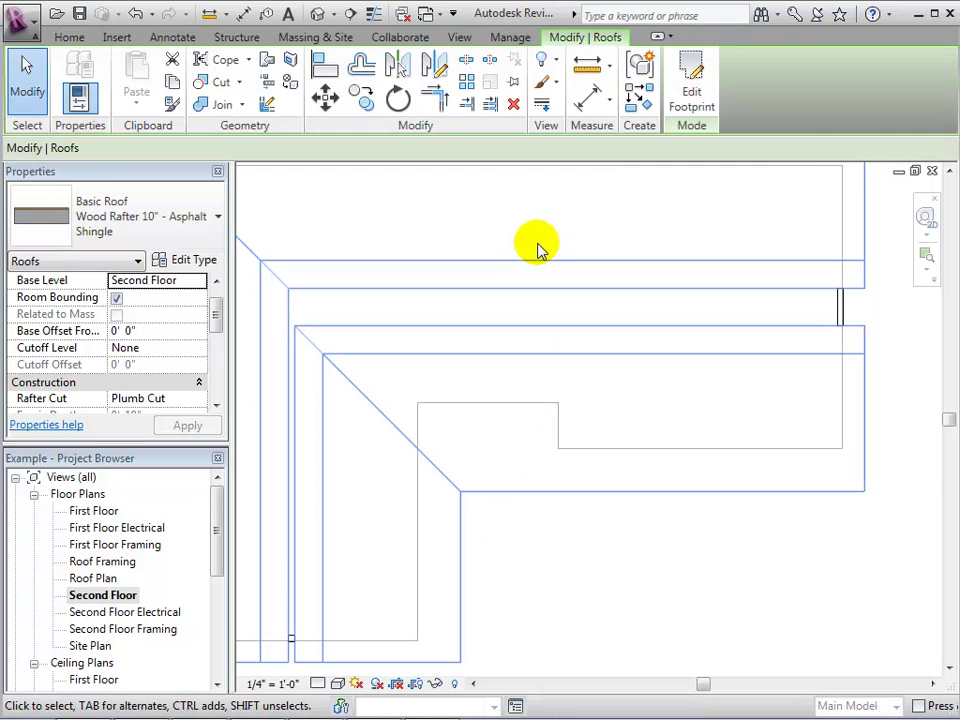
pyautogui.click(321, 16)
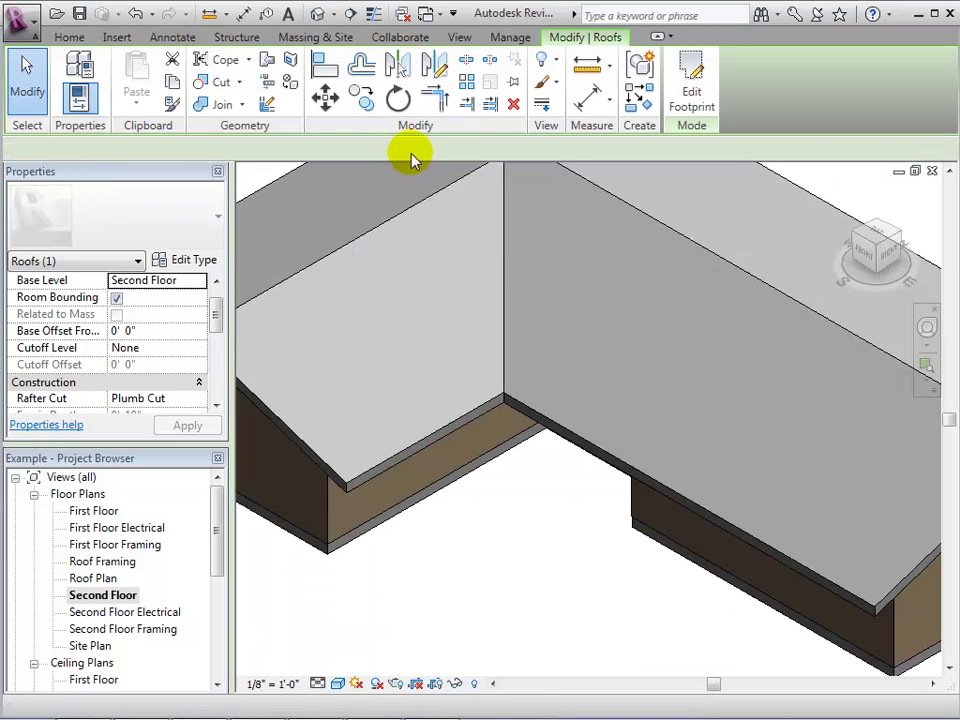
pyautogui.click(515, 497)
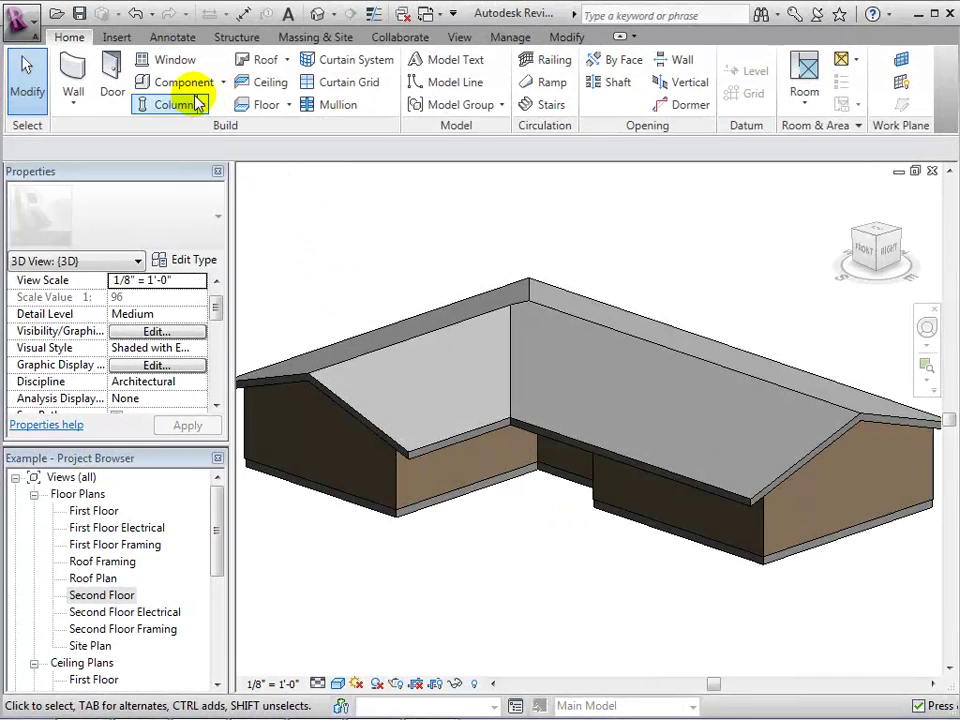
# - Place gutters on the two inner roof edges, then orbit and zoom in to check
pyautogui.click(287, 60)
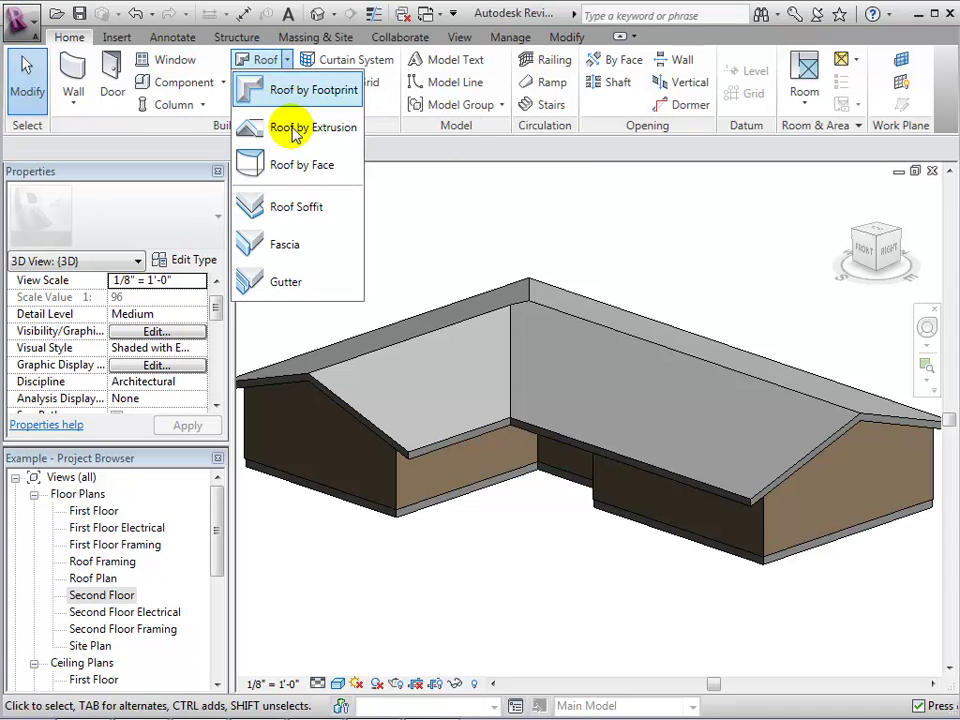
pyautogui.click(300, 282)
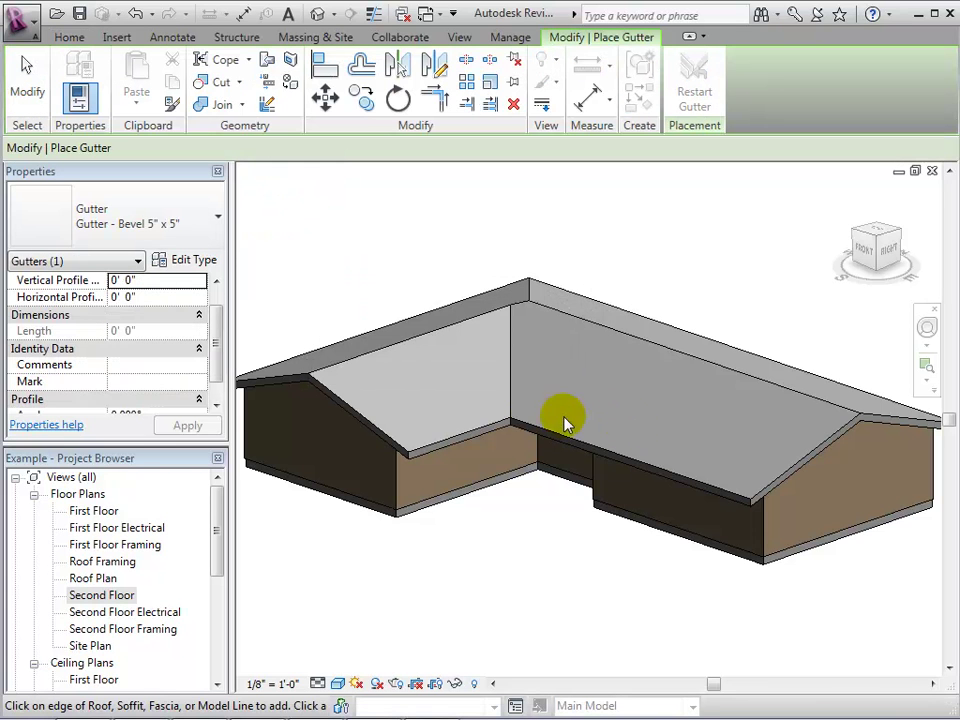
pyautogui.click(466, 437)
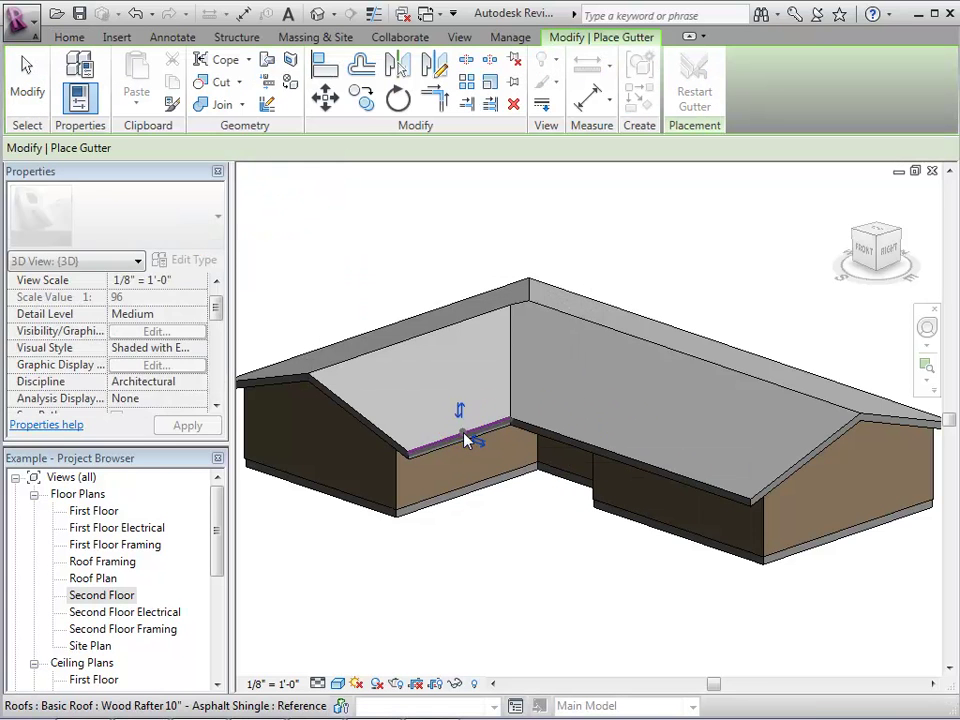
pyautogui.click(595, 449)
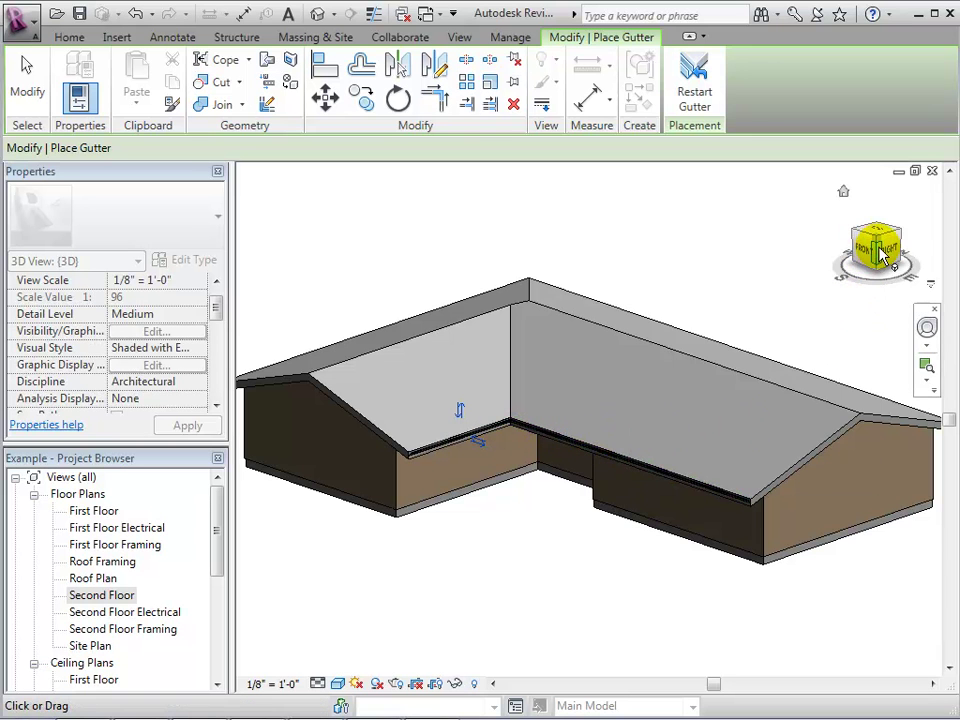
pyautogui.moveTo(880, 255); pyautogui.dragTo(831, 257)
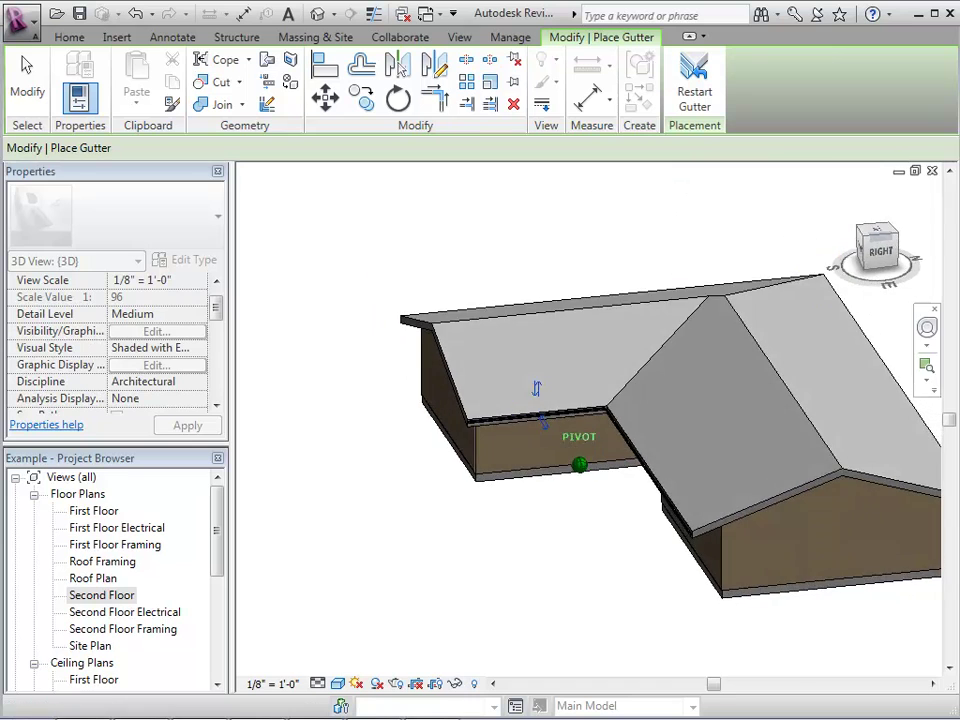
pyautogui.scroll(2, 675, 550)
pyautogui.scroll(2, 640, 510)
pyautogui.scroll(2, 625, 410)
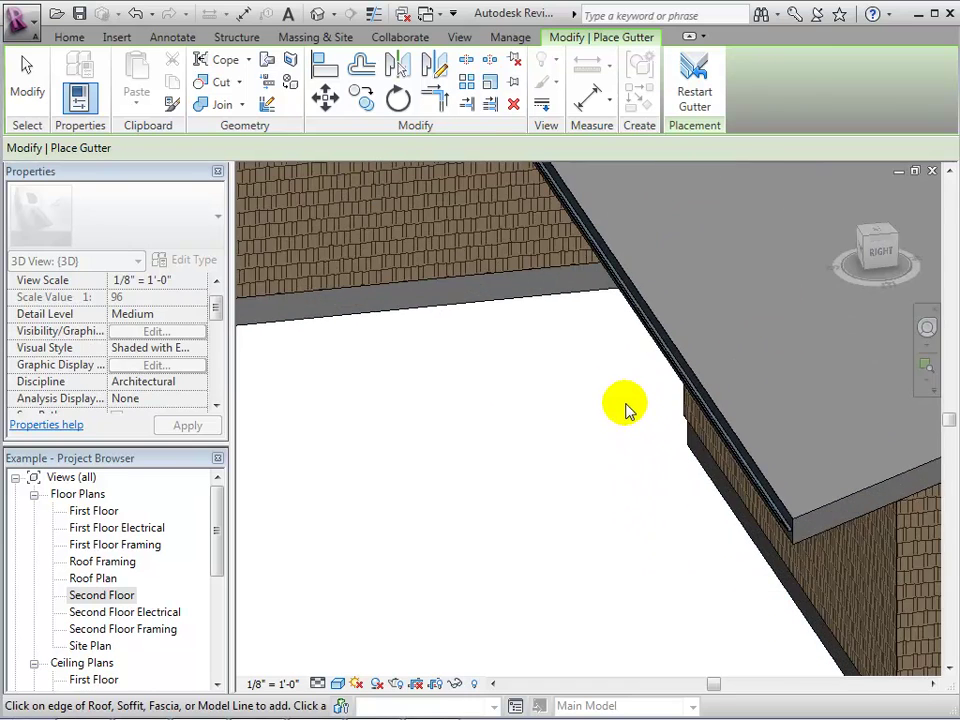
pyautogui.scroll(2, 604, 513)
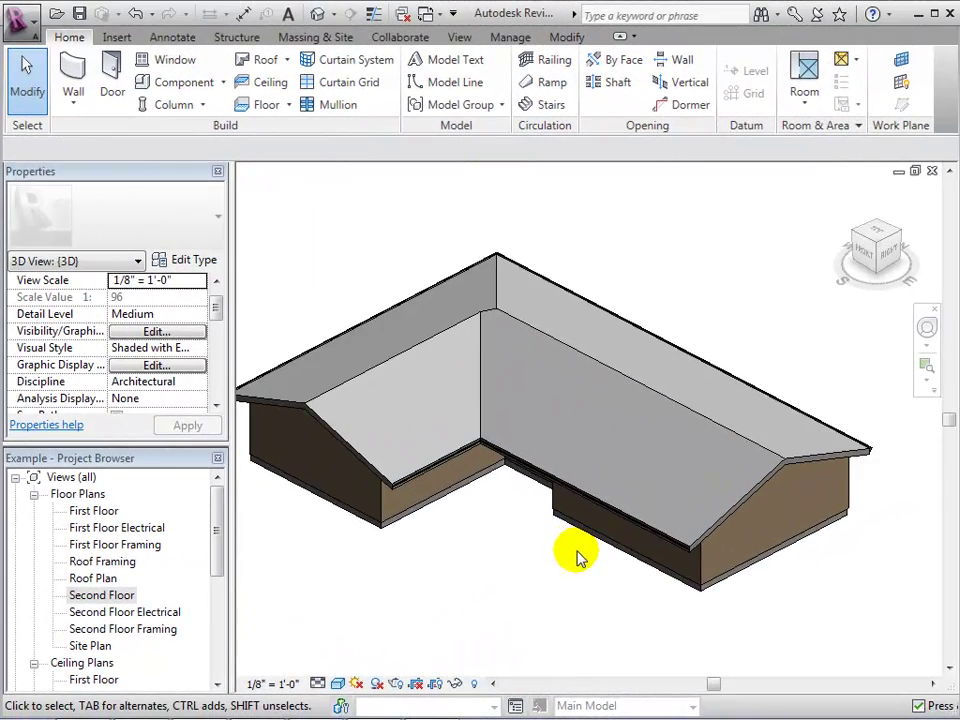
# - Duplicate the roof's type as 'Spanish Tile' and open its Structure layer assembly
pyautogui.moveTo(776, 611); pyautogui.dragTo(831, 621, button='middle')
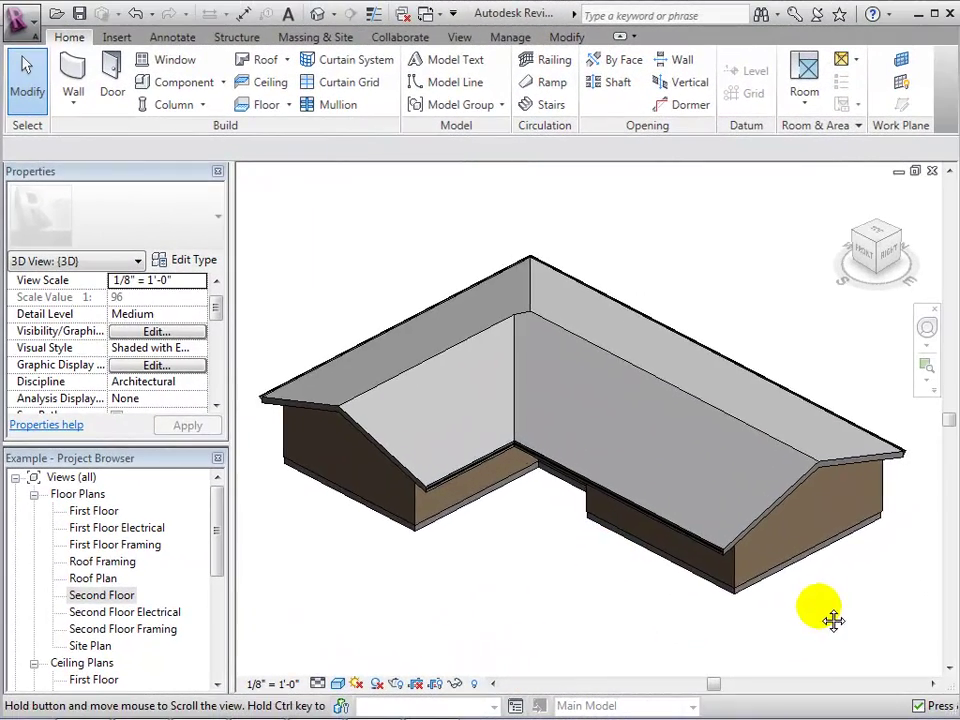
pyautogui.click(755, 522)
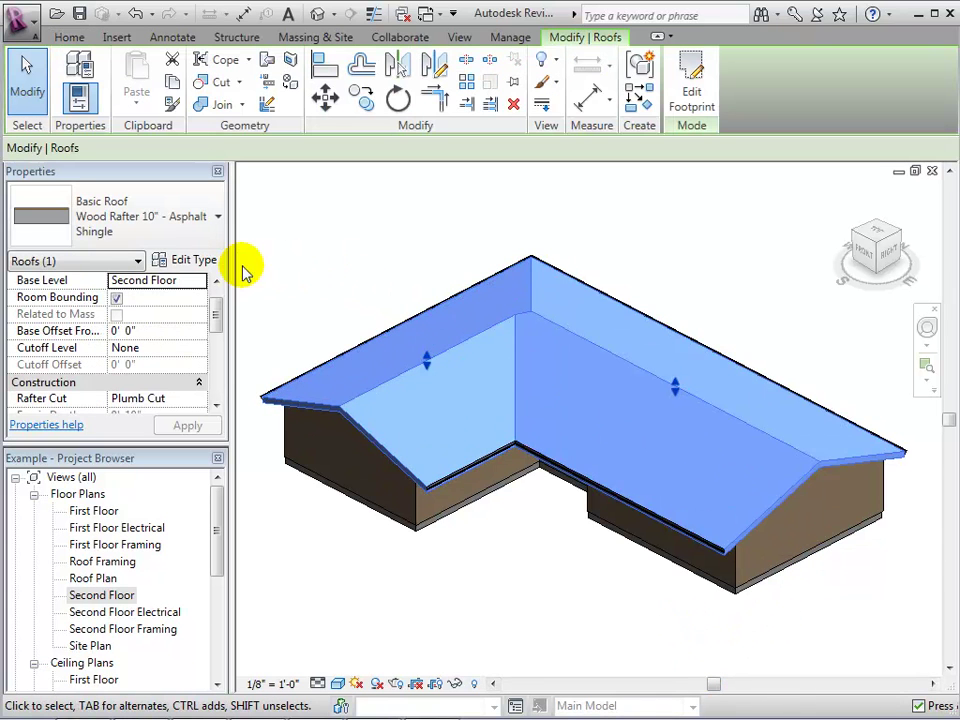
pyautogui.click(198, 261)
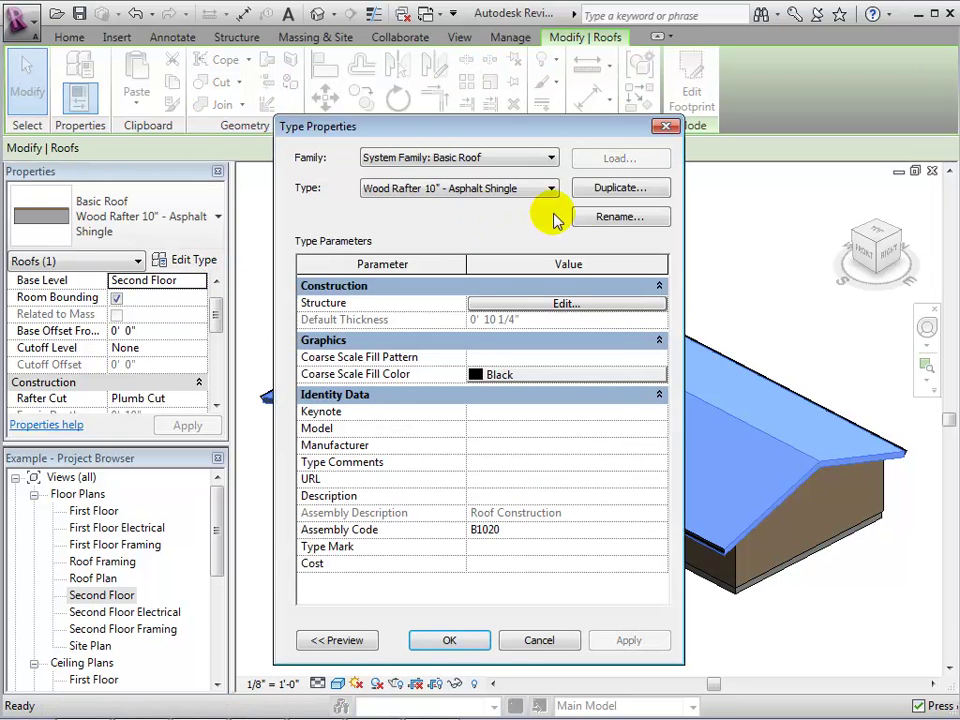
pyautogui.click(597, 190)
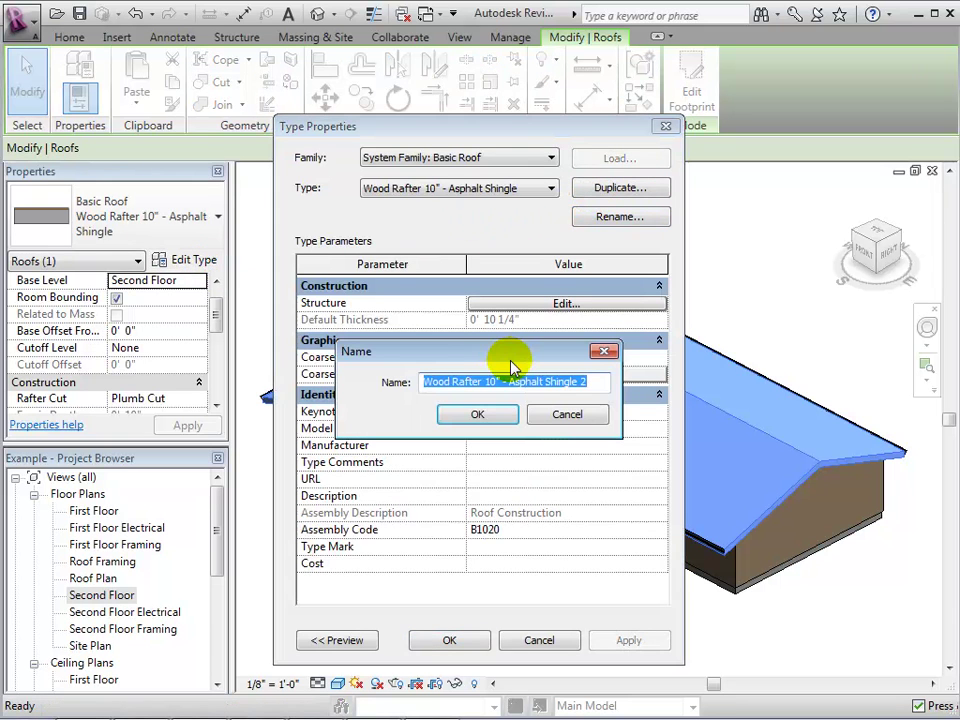
pyautogui.write('Spanish Tile')
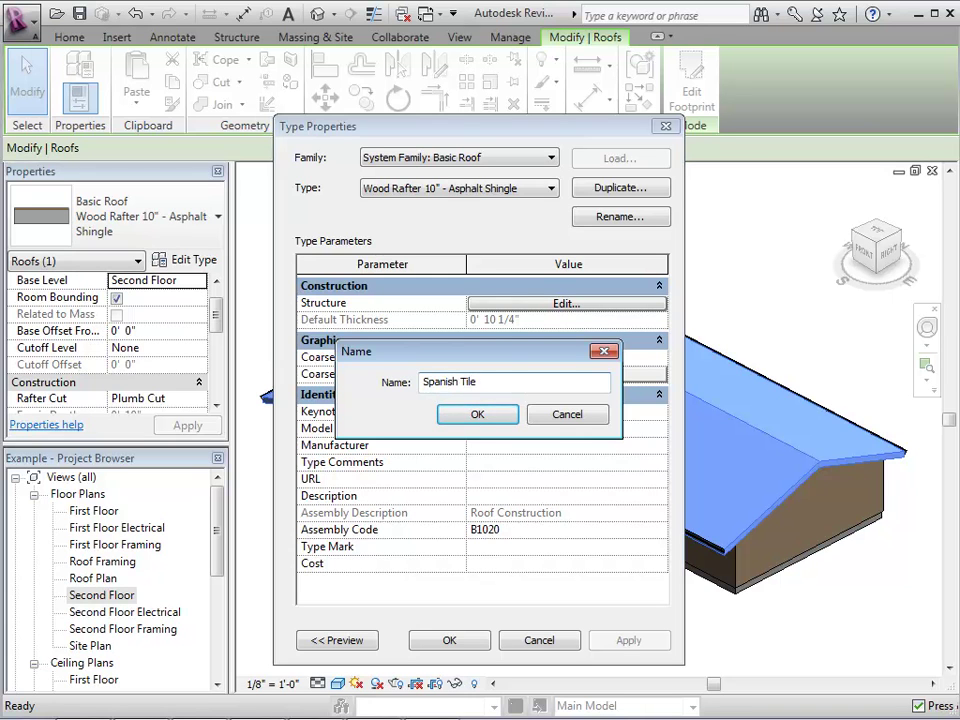
pyautogui.click(492, 413)
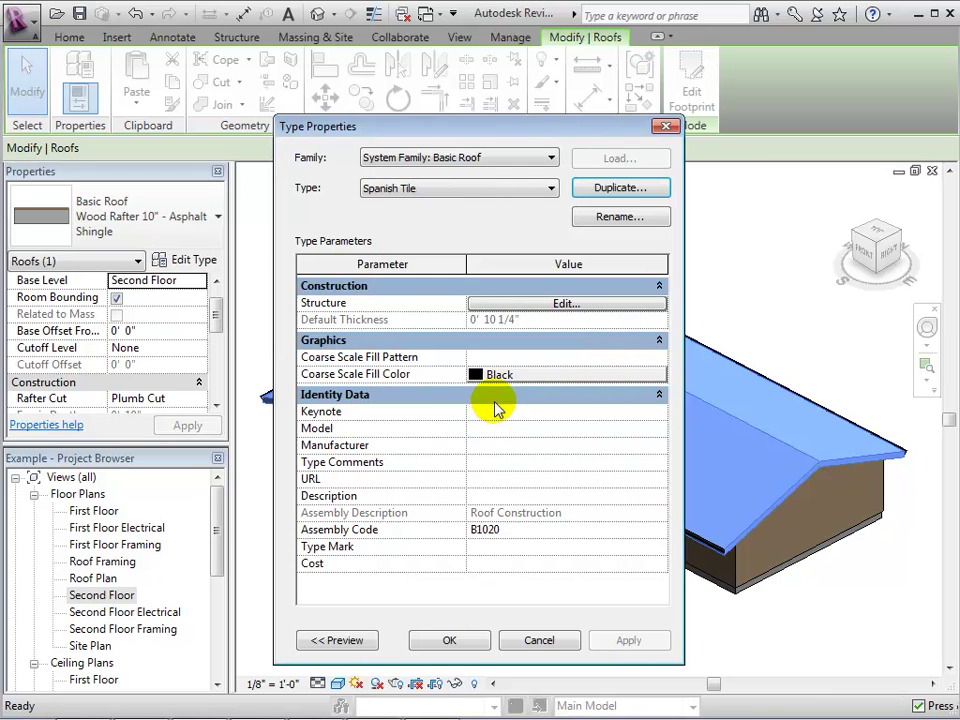
pyautogui.click(575, 304)
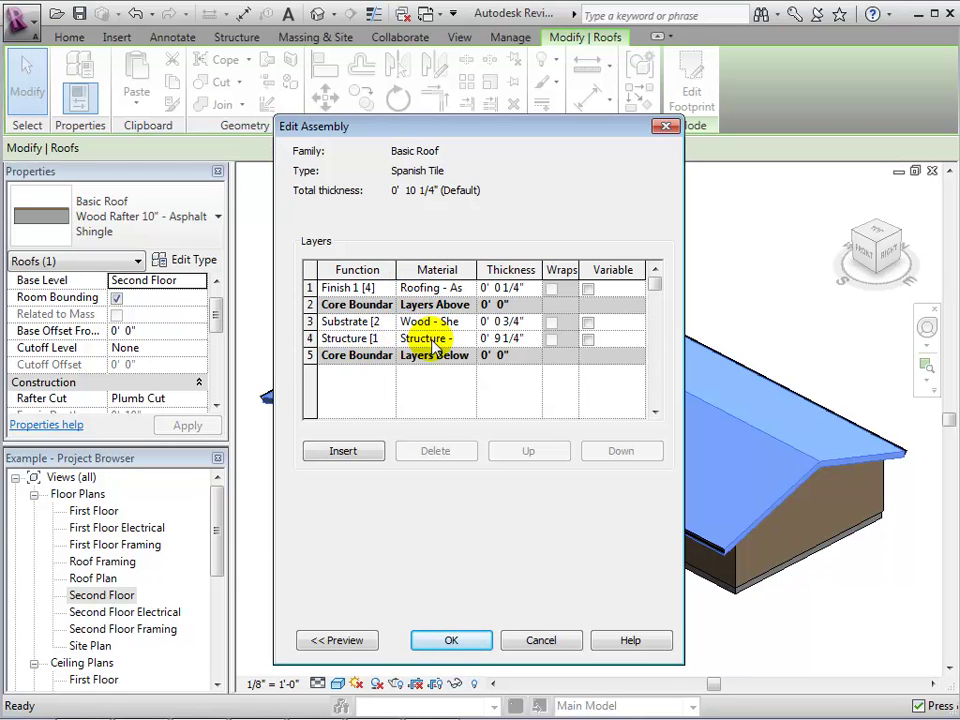
# - Duplicate the Tile material as 'Spanish Tile' for the roof's top finish layer
pyautogui.click(430, 288)
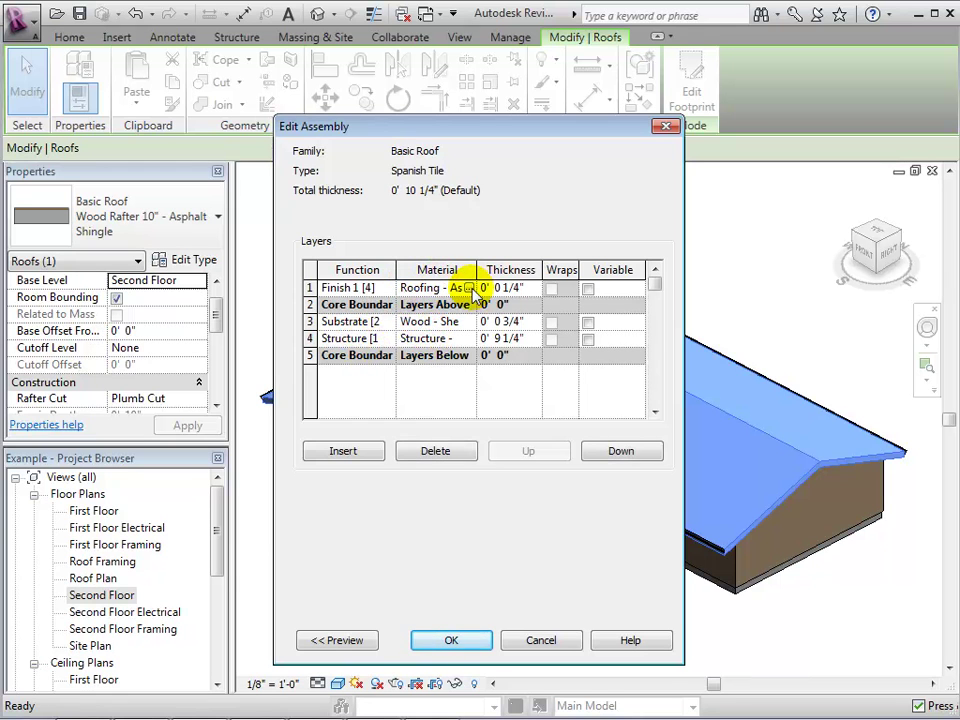
pyautogui.click(468, 289)
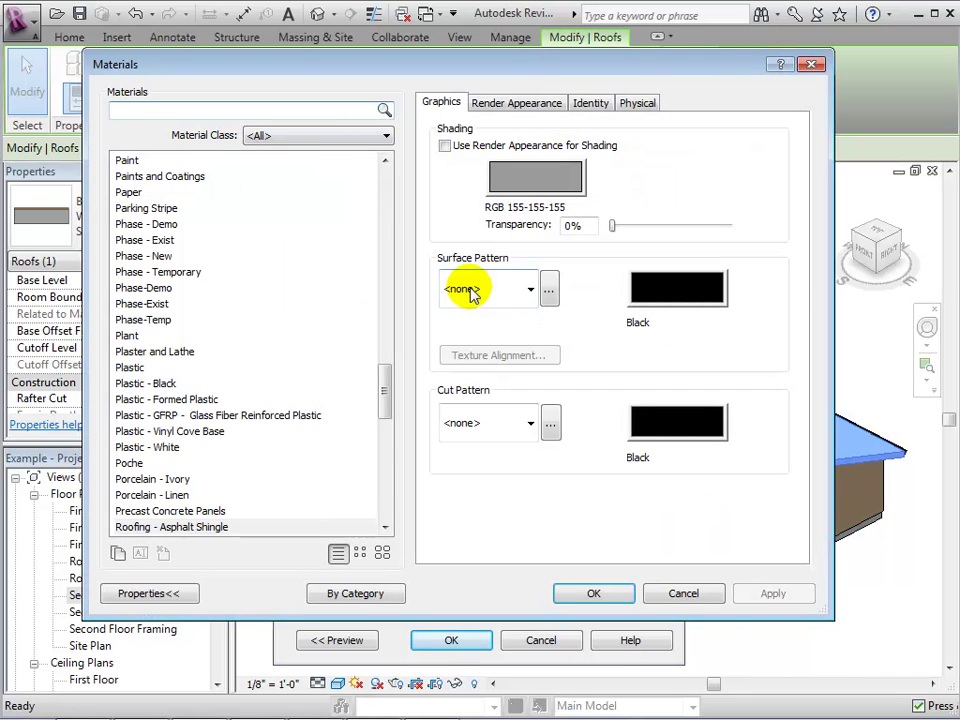
pyautogui.moveTo(387, 400); pyautogui.dragTo(383, 478)
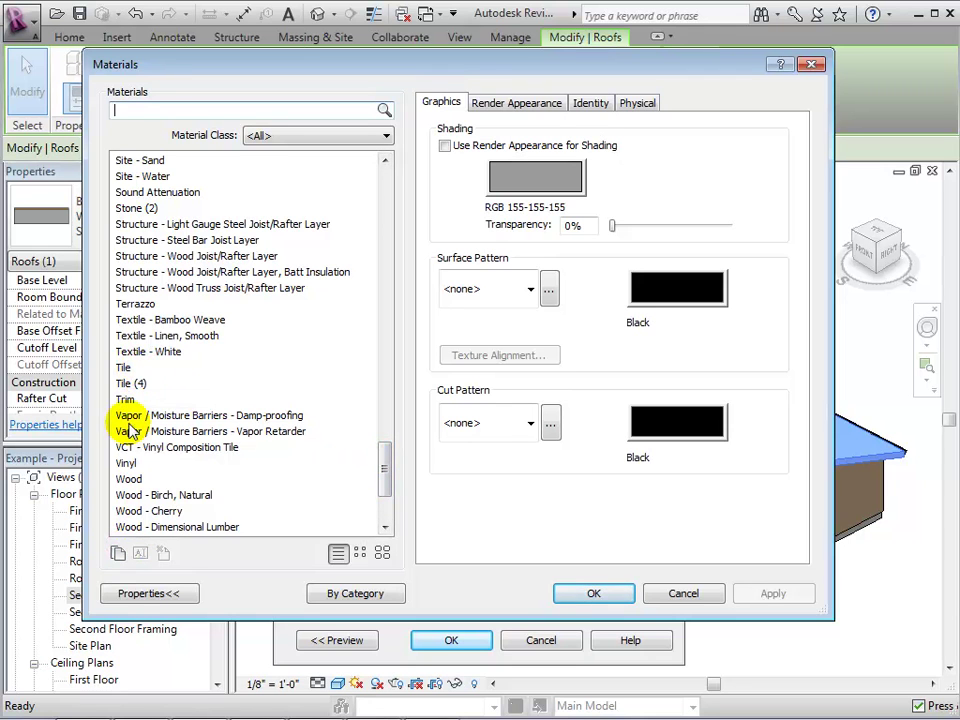
pyautogui.click(124, 367)
pyautogui.click(119, 556)
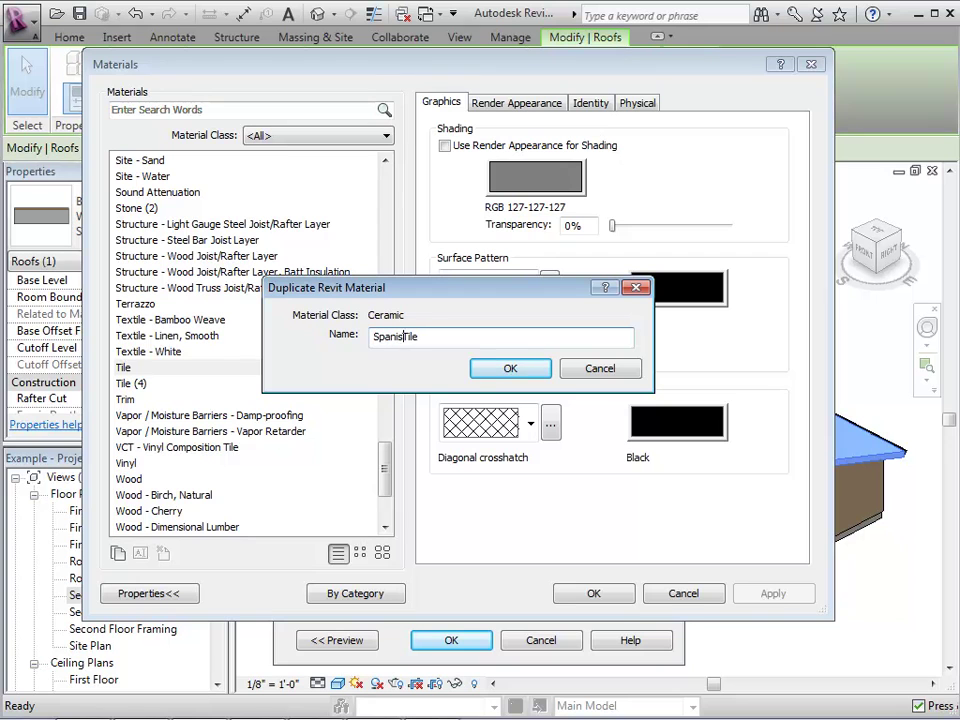
pyautogui.click(505, 368)
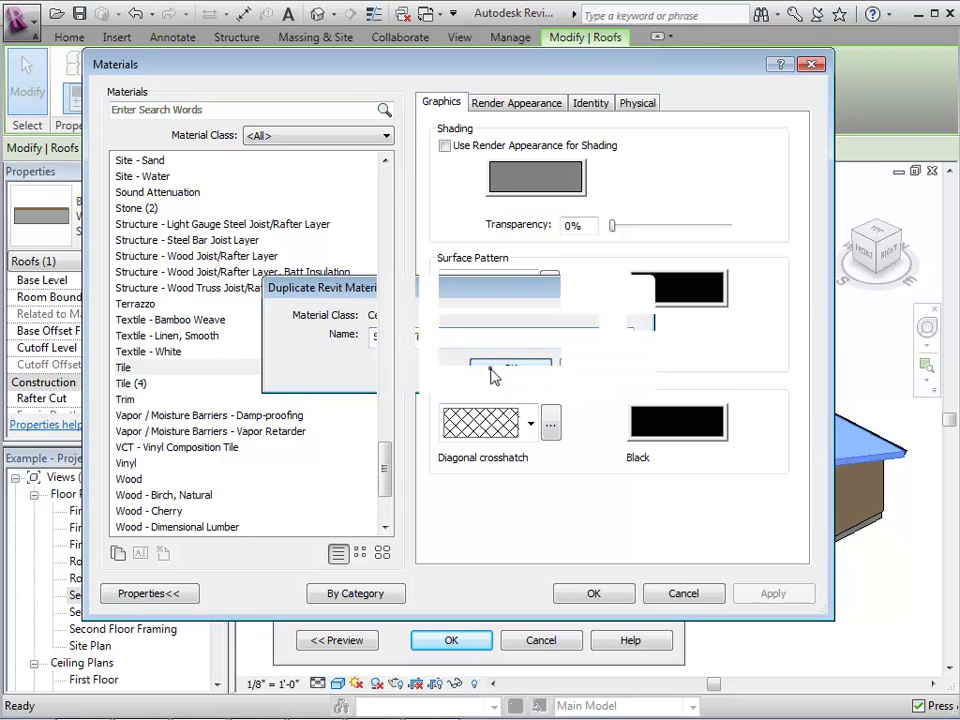
# - Give the Spanish Tile material a 12" Tile surface pattern and dark red shading
pyautogui.click(168, 210)
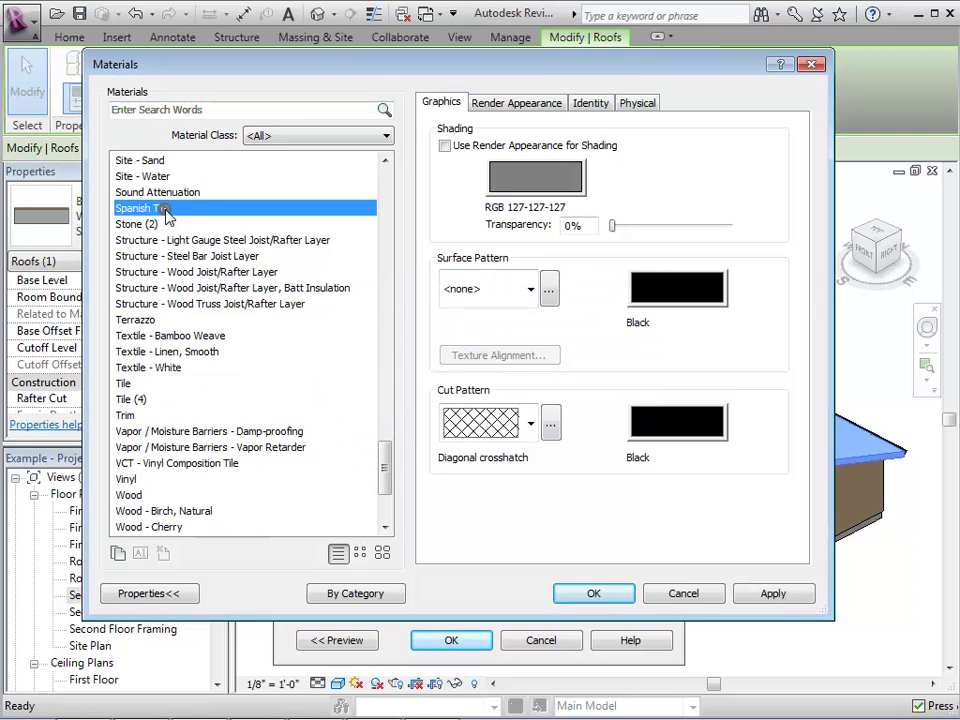
pyautogui.click(530, 290)
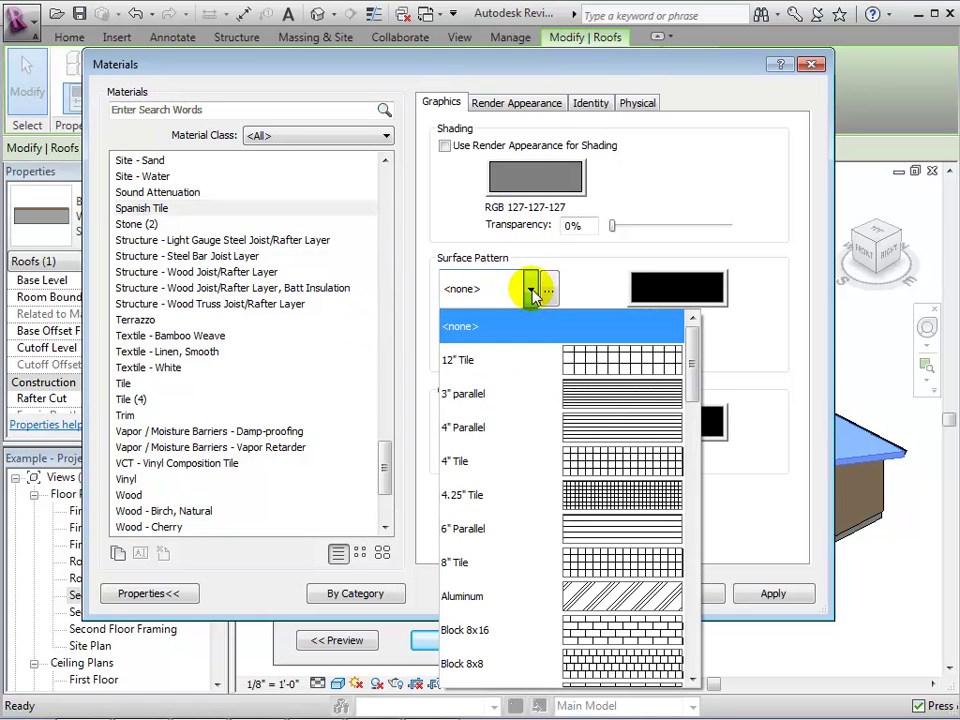
pyautogui.click(606, 361)
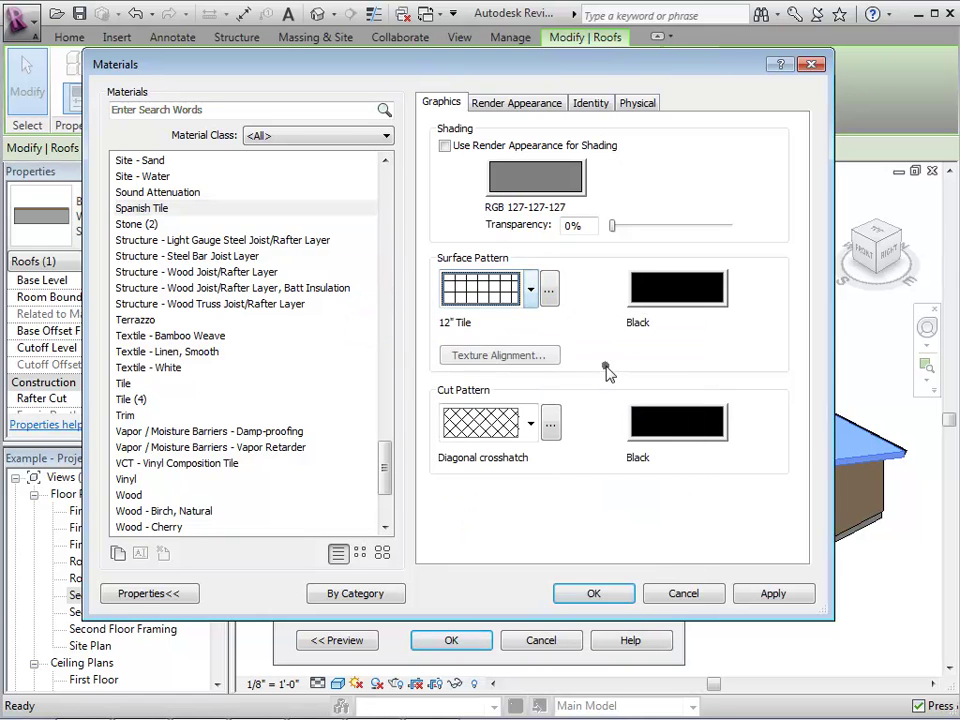
pyautogui.click(530, 180)
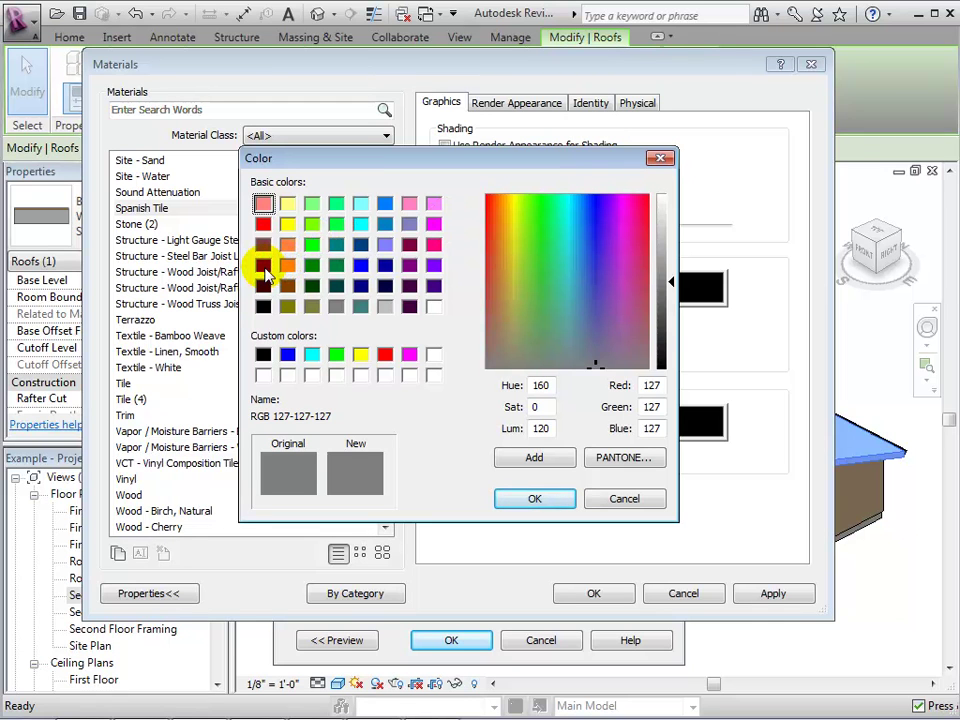
pyautogui.click(264, 266)
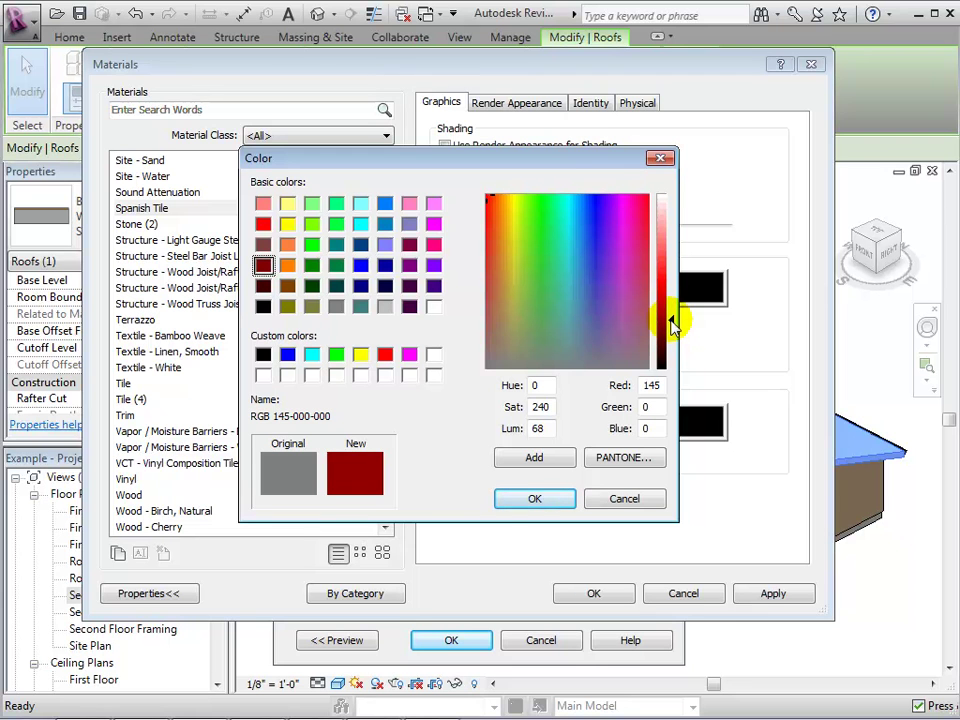
pyautogui.click(547, 502)
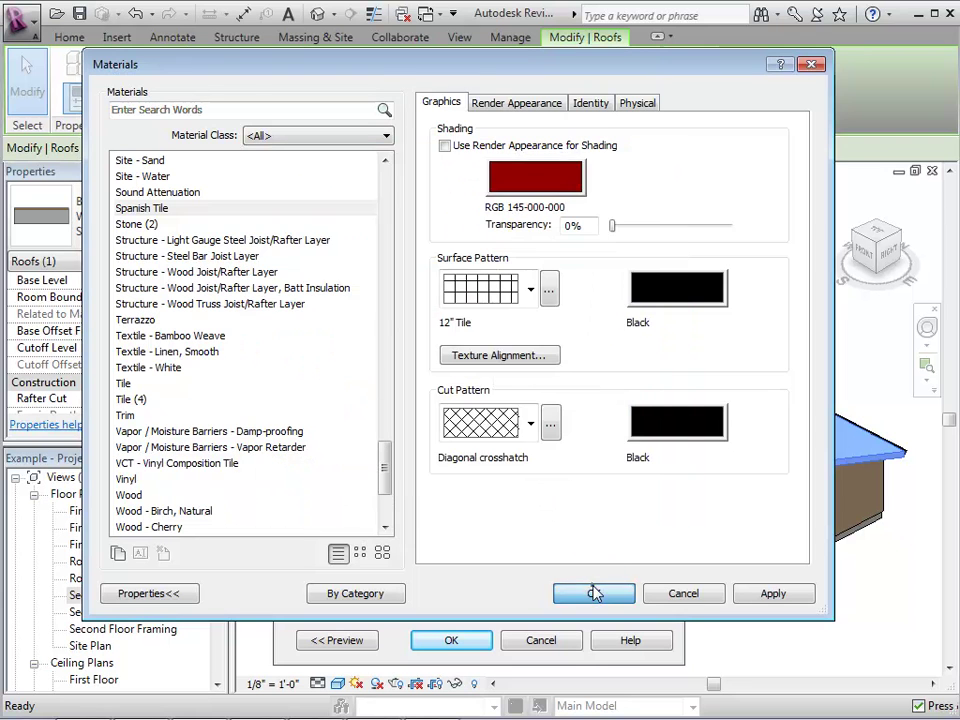
# - Close the material, assembly and type dialogs so the roof uses Spanish Tile
pyautogui.click(594, 592)
pyautogui.click(476, 642)
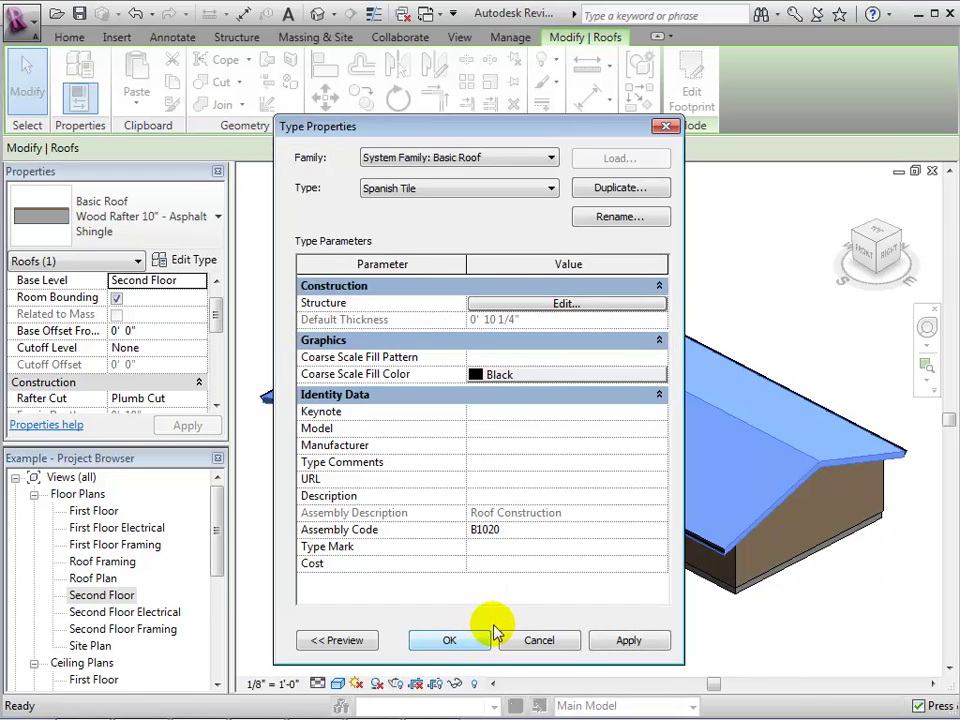
pyautogui.click(484, 638)
pyautogui.click(559, 600)
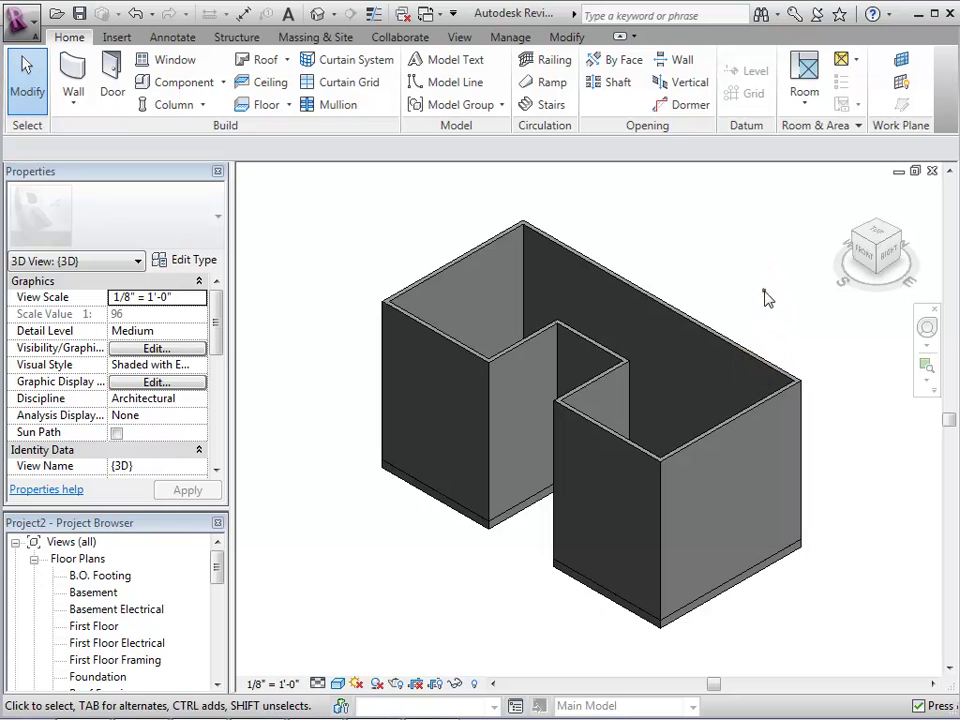
pyautogui.moveTo(876, 240)
pyautogui.moveTo(886, 240); pyautogui.dragTo(872, 225)
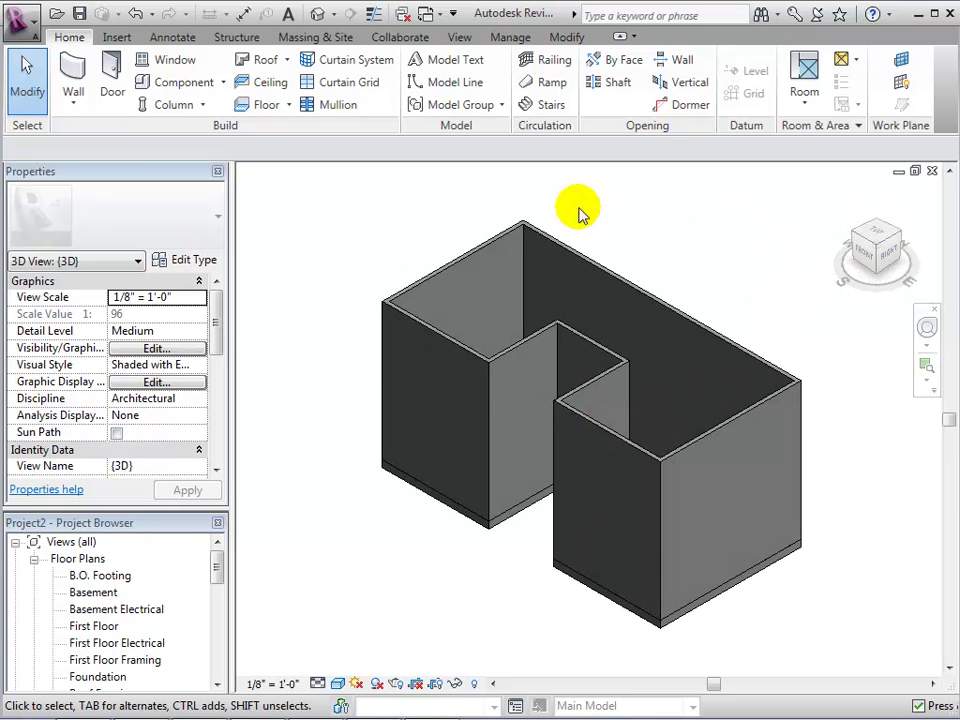
pyautogui.moveTo(222, 567); pyautogui.dragTo(225, 636)
# - Draw a vertical reference plane just right of the building in the South elevation
pyautogui.doubleClick(80, 627)
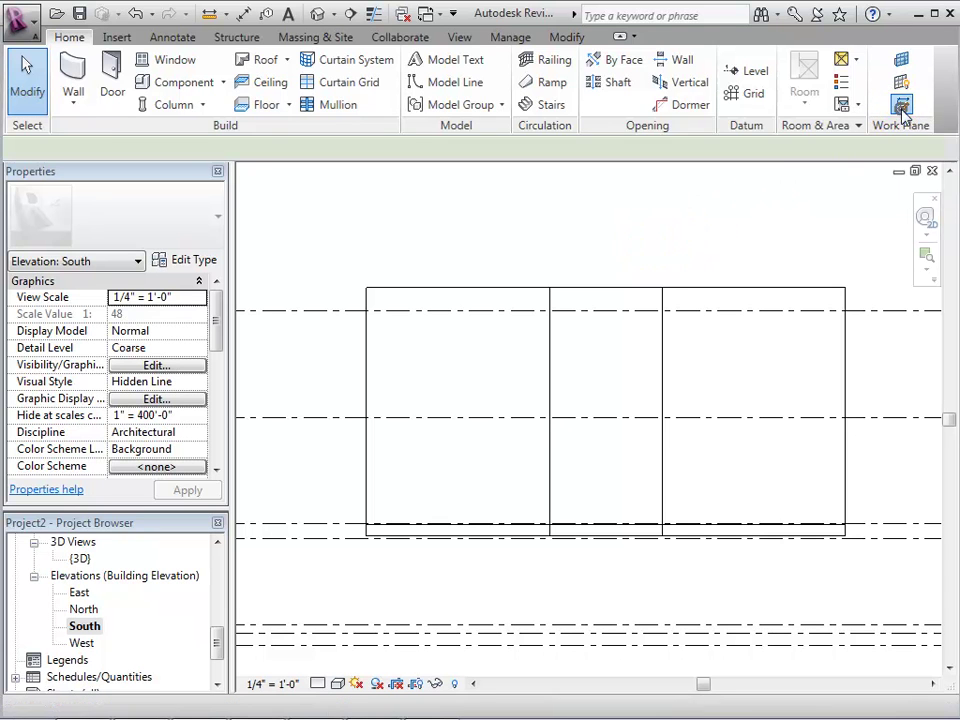
pyautogui.click(902, 106)
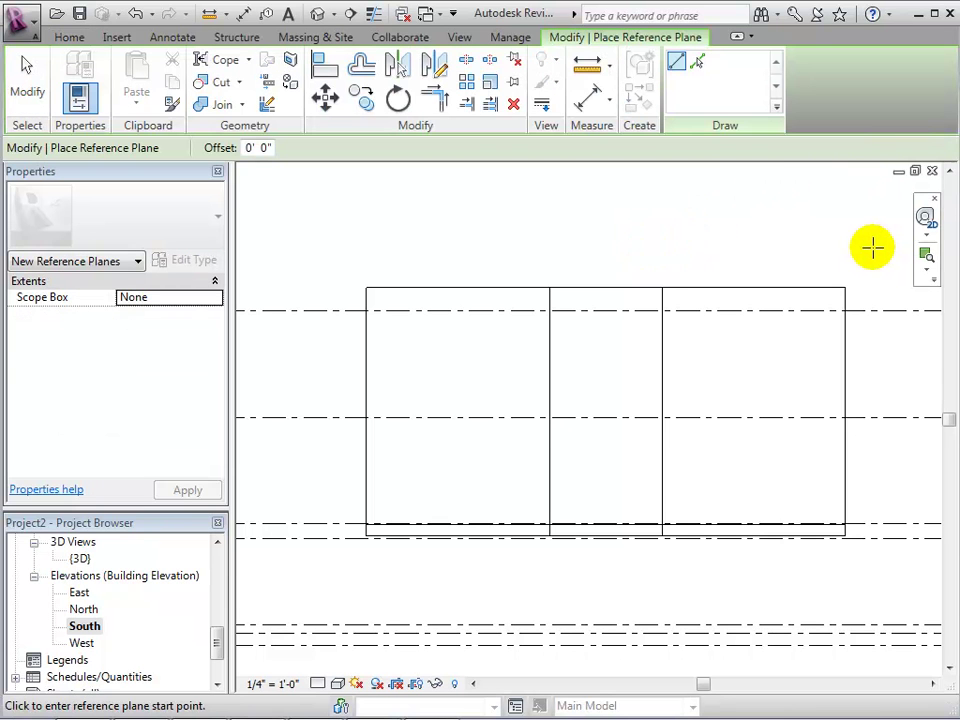
pyautogui.click(868, 192)
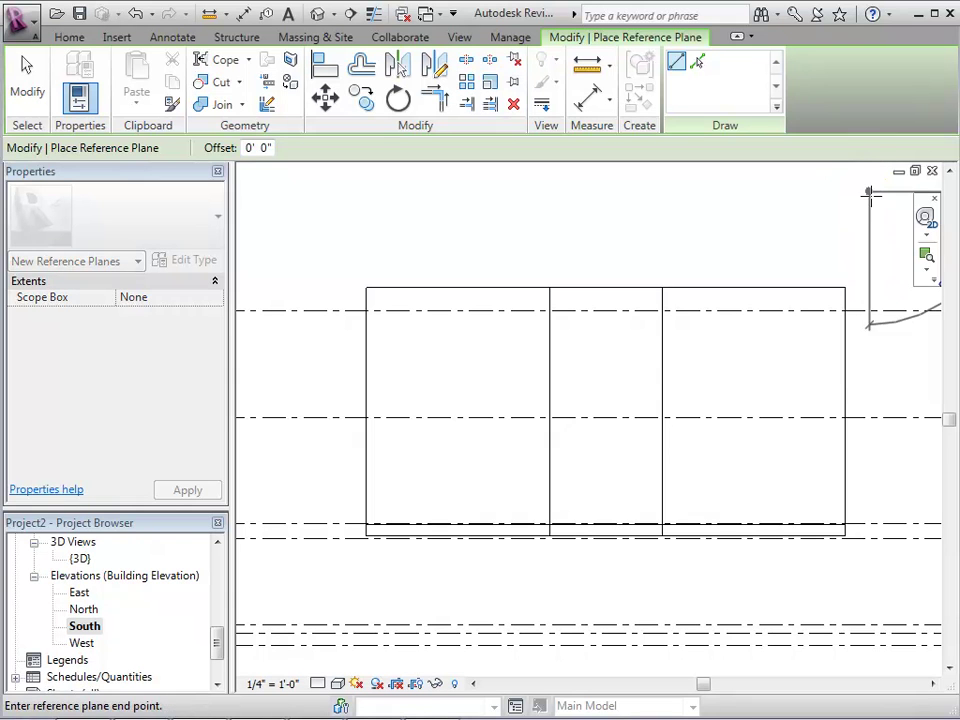
pyautogui.click(868, 584)
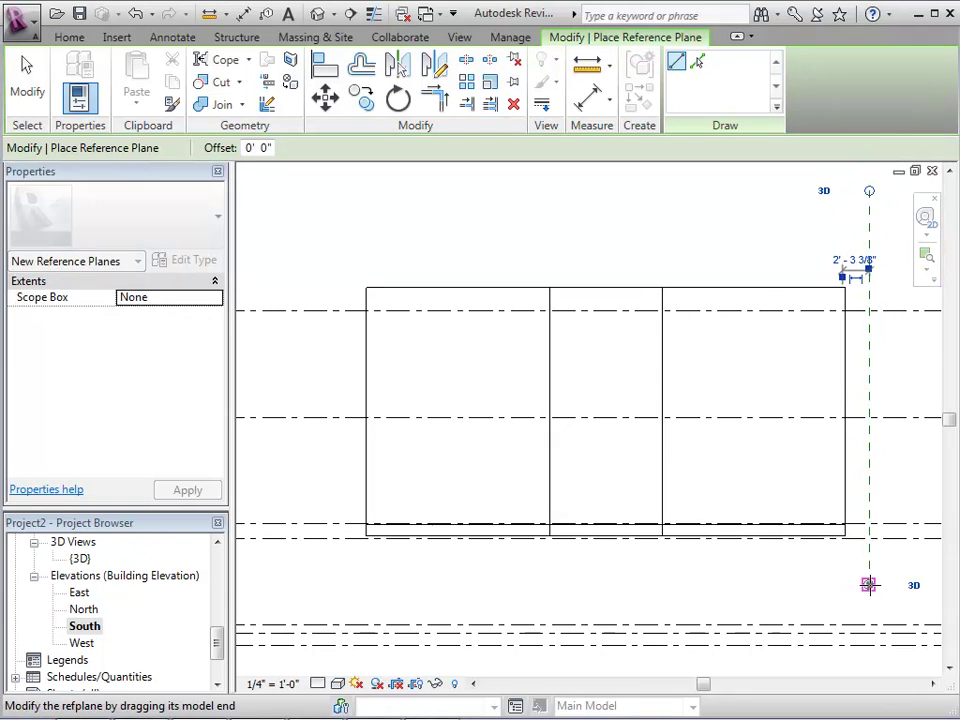
pyautogui.click(28, 82)
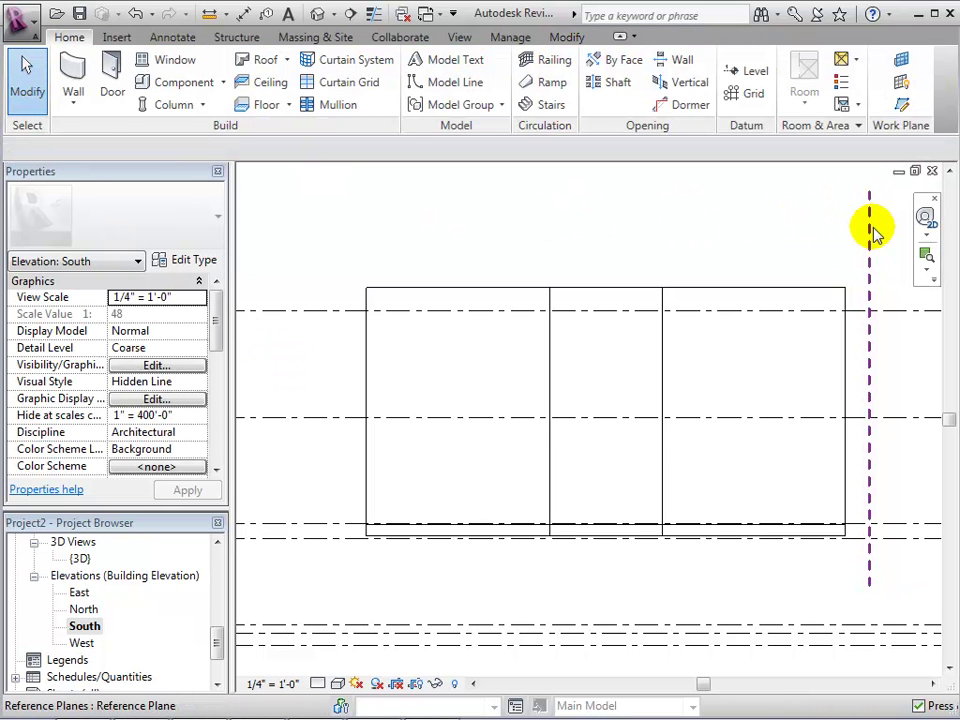
# - Name the reference plane 'Roof Plane', apply it, and return to the 3D view
pyautogui.click(870, 233)
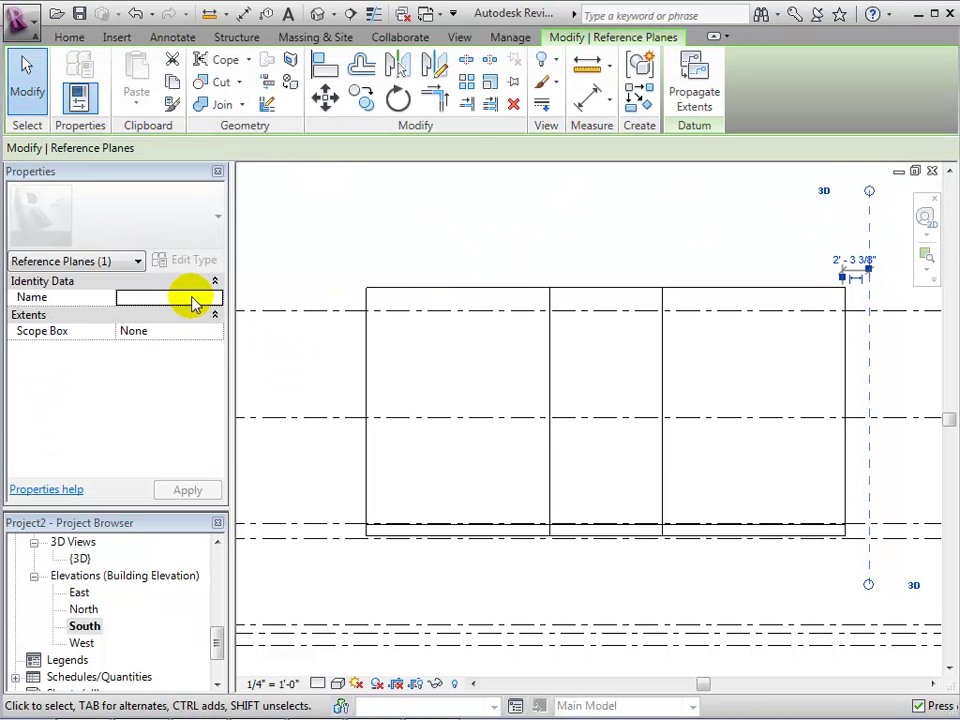
pyautogui.click(191, 297)
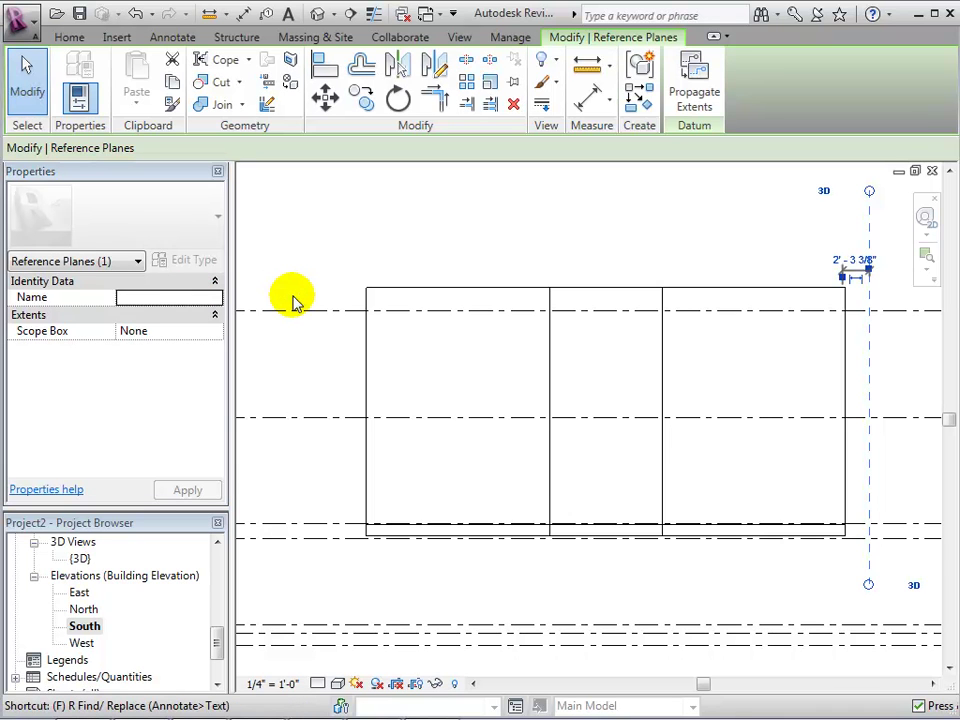
pyautogui.click(189, 296)
pyautogui.write('Roof Plane')
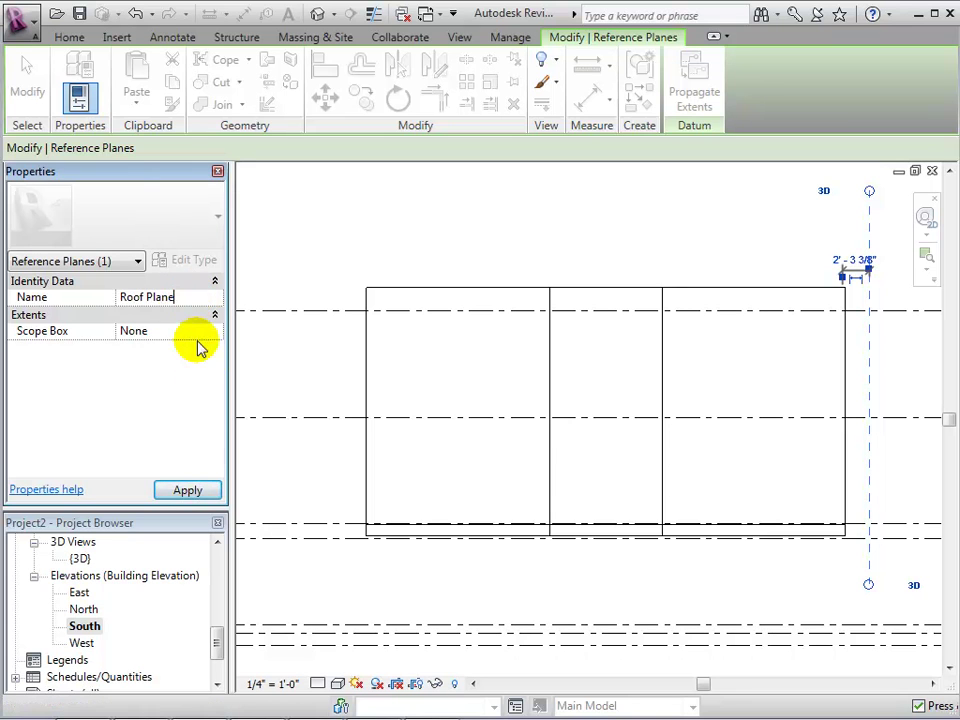
pyautogui.click(208, 489)
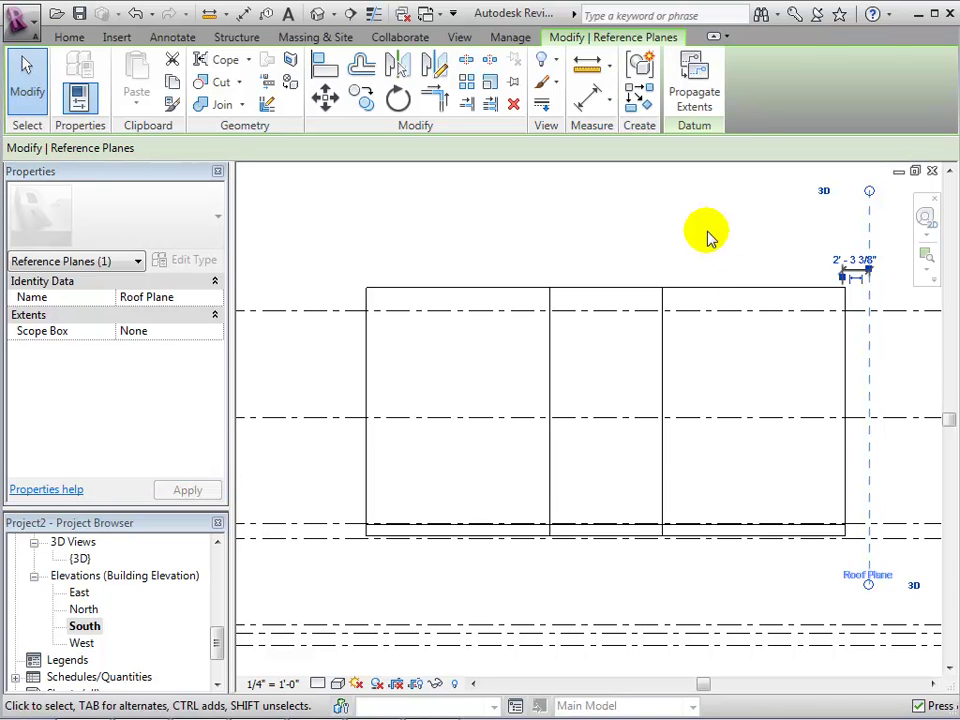
pyautogui.click(782, 379)
pyautogui.click(870, 560)
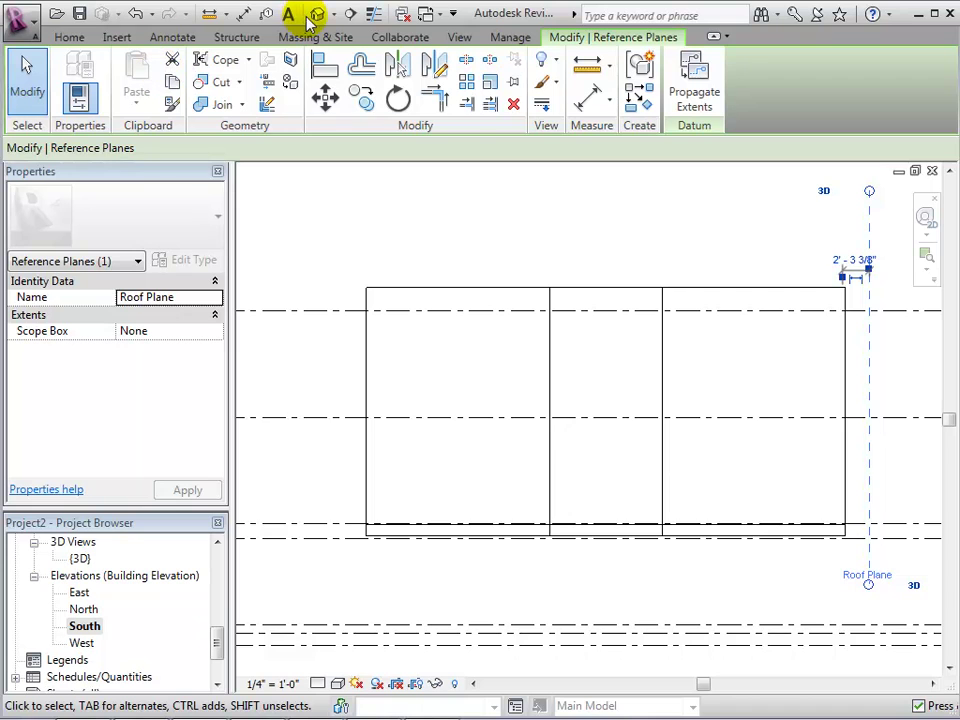
pyautogui.click(315, 15)
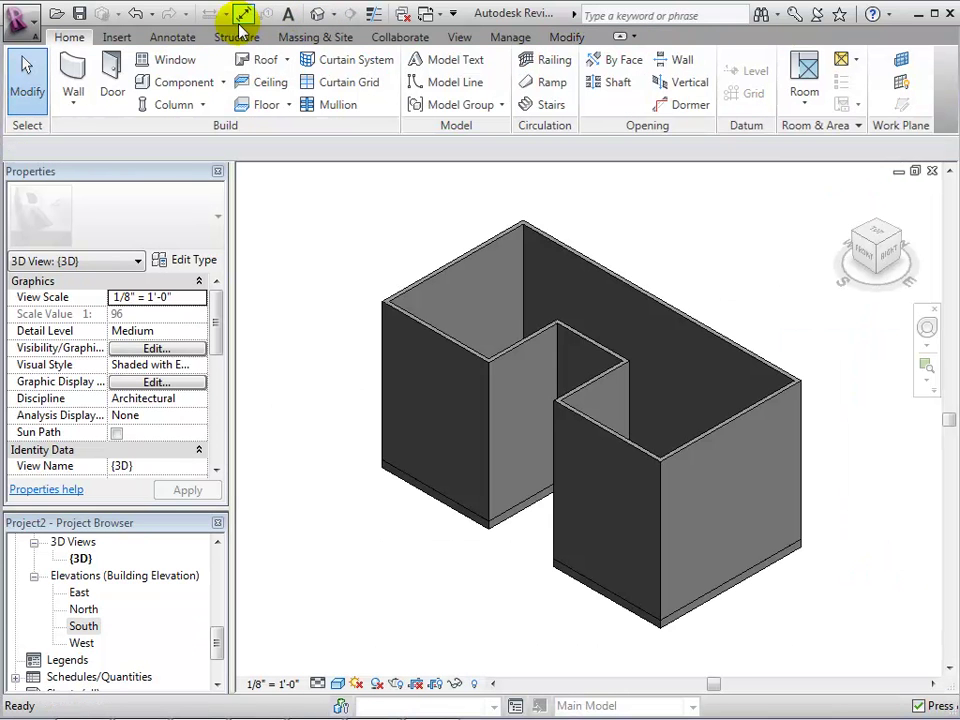
# - Start a Roof by Extrusion on Reference Plane : Roof Plane at Roof level, 0 offset
pyautogui.click(287, 61)
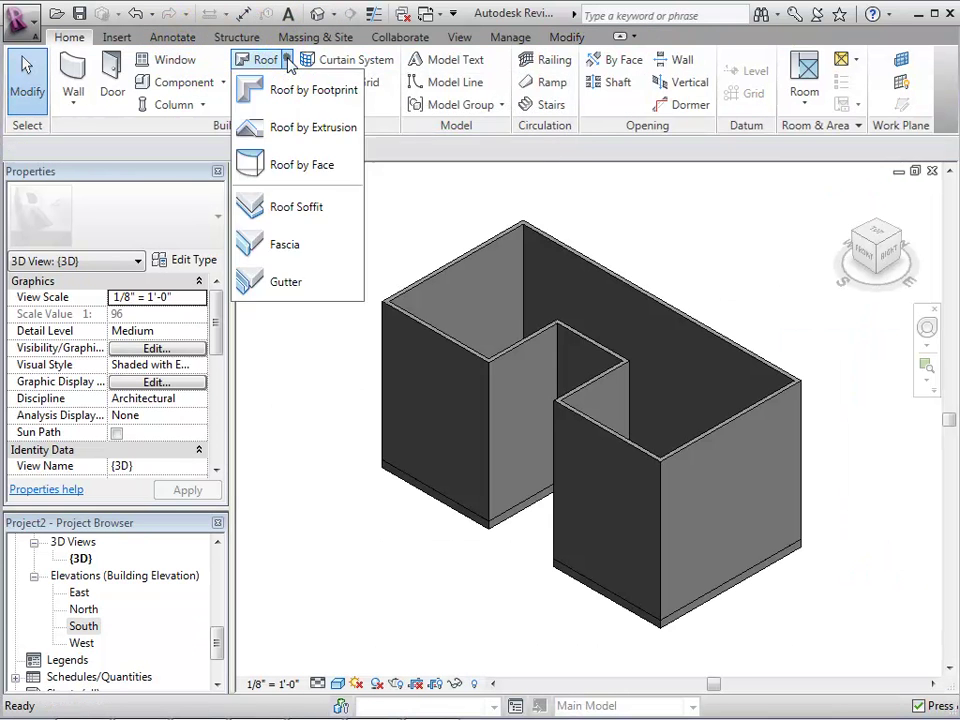
pyautogui.click(305, 130)
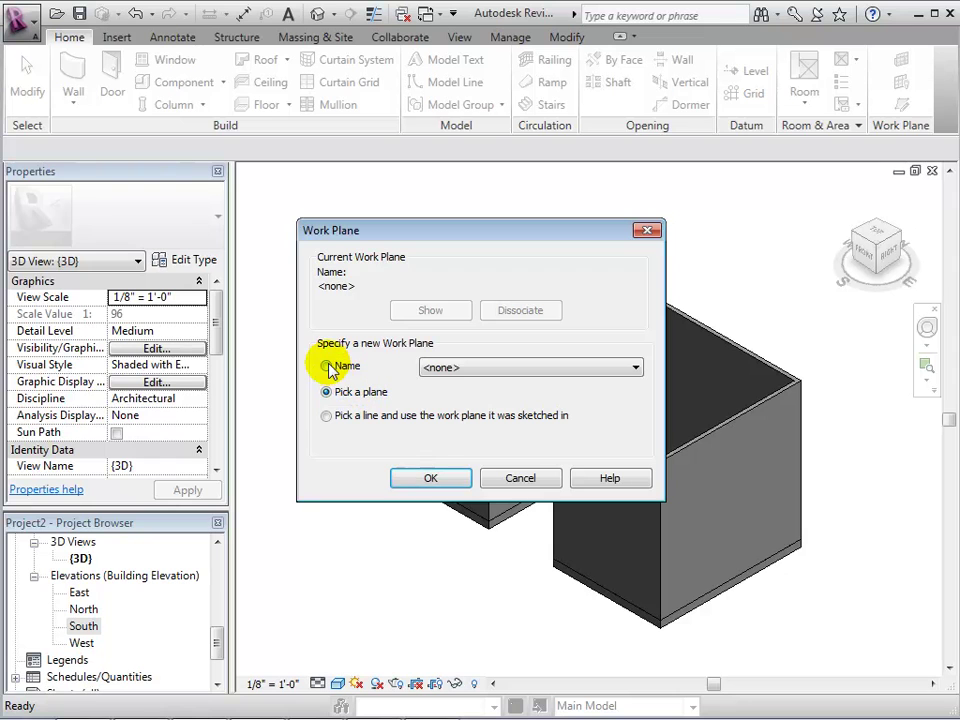
pyautogui.click(636, 369)
pyautogui.click(537, 398)
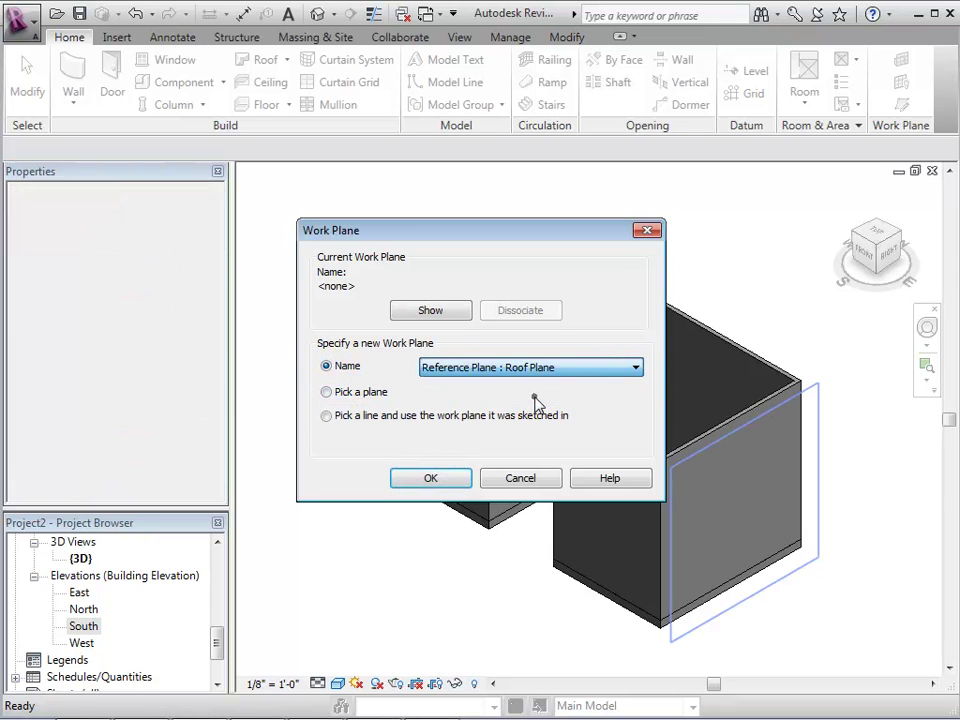
pyautogui.click(452, 479)
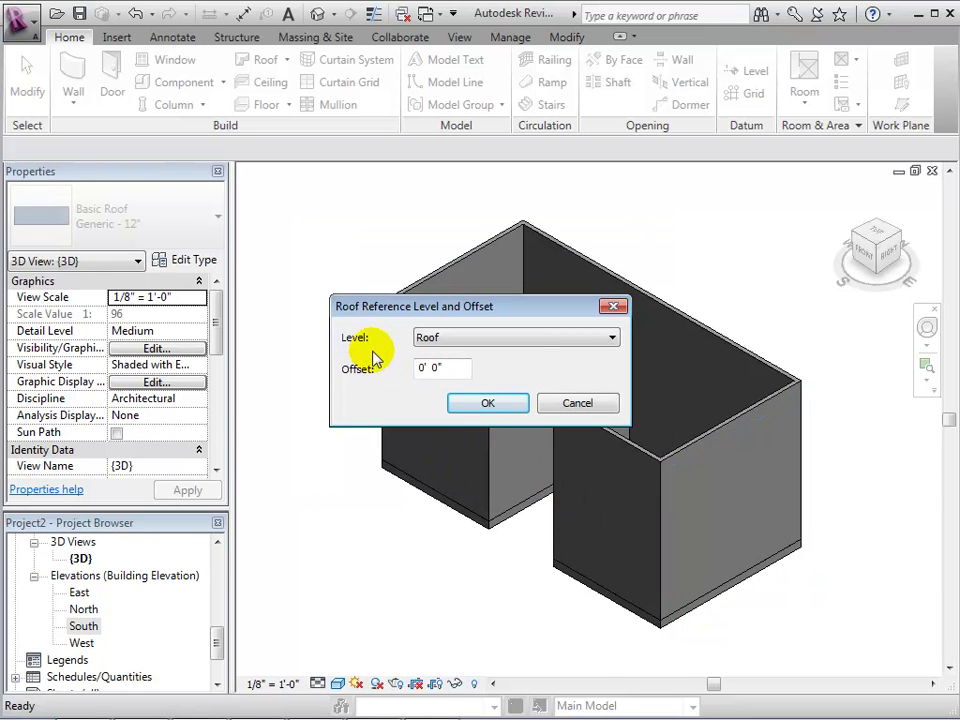
pyautogui.click(491, 406)
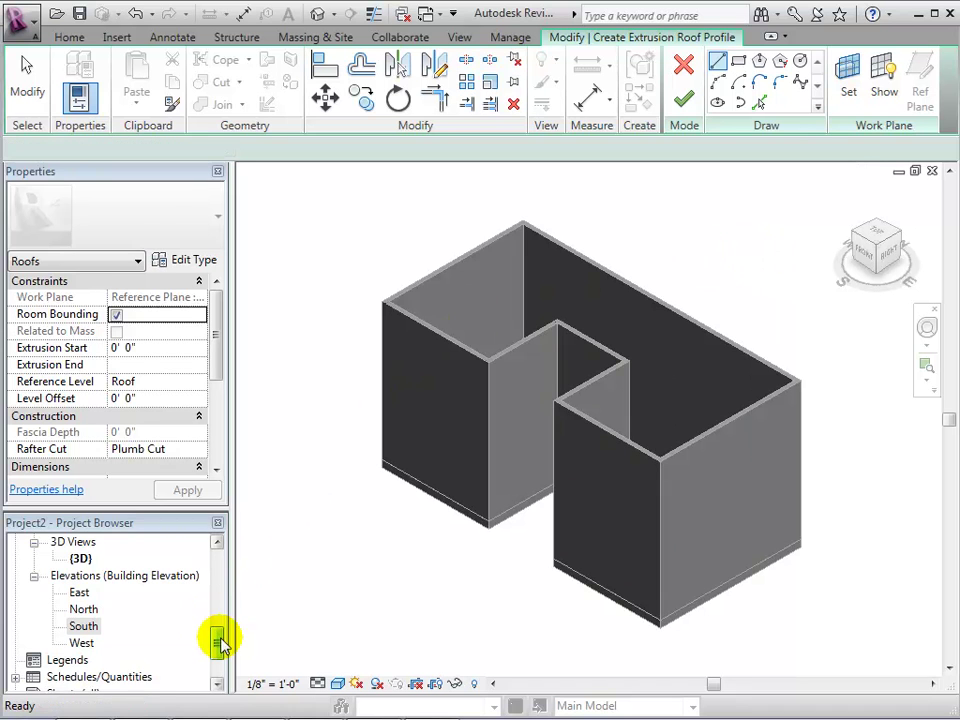
pyautogui.moveTo(216, 641); pyautogui.dragTo(218, 648)
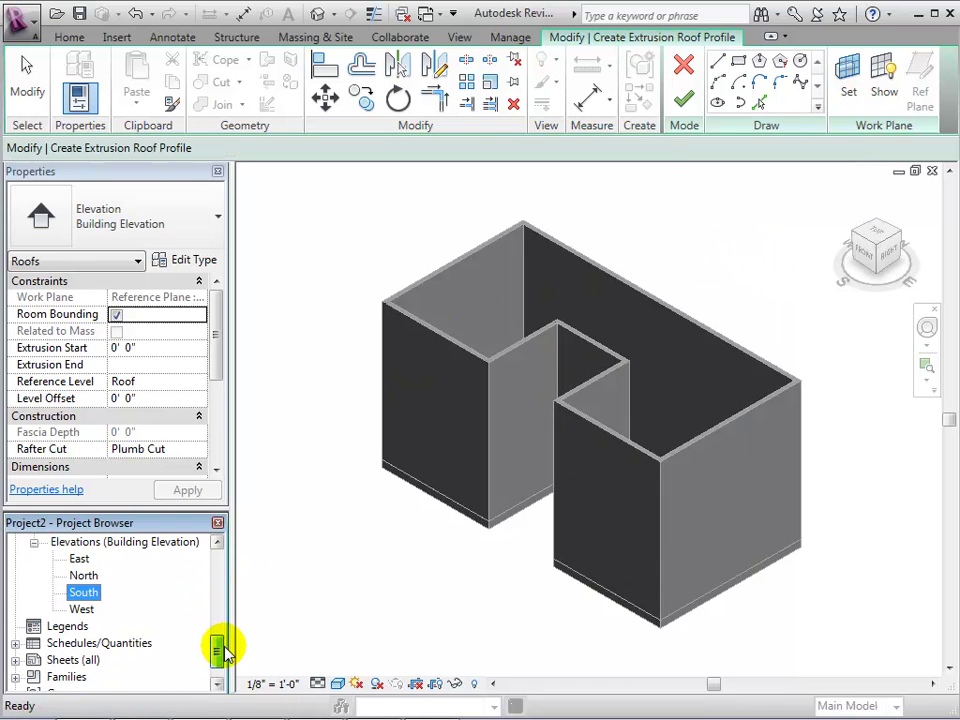
pyautogui.click(85, 593)
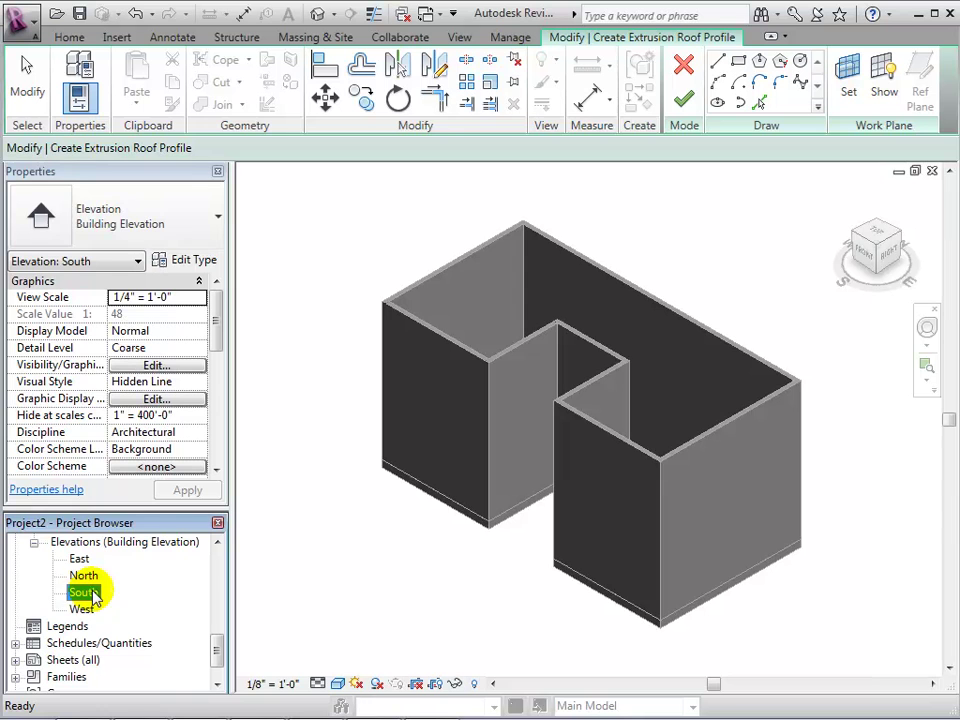
# - In the East elevation, sketch an S-shaped spline profile across the building top and finish the extrusion roof
pyautogui.doubleClick(79, 559)
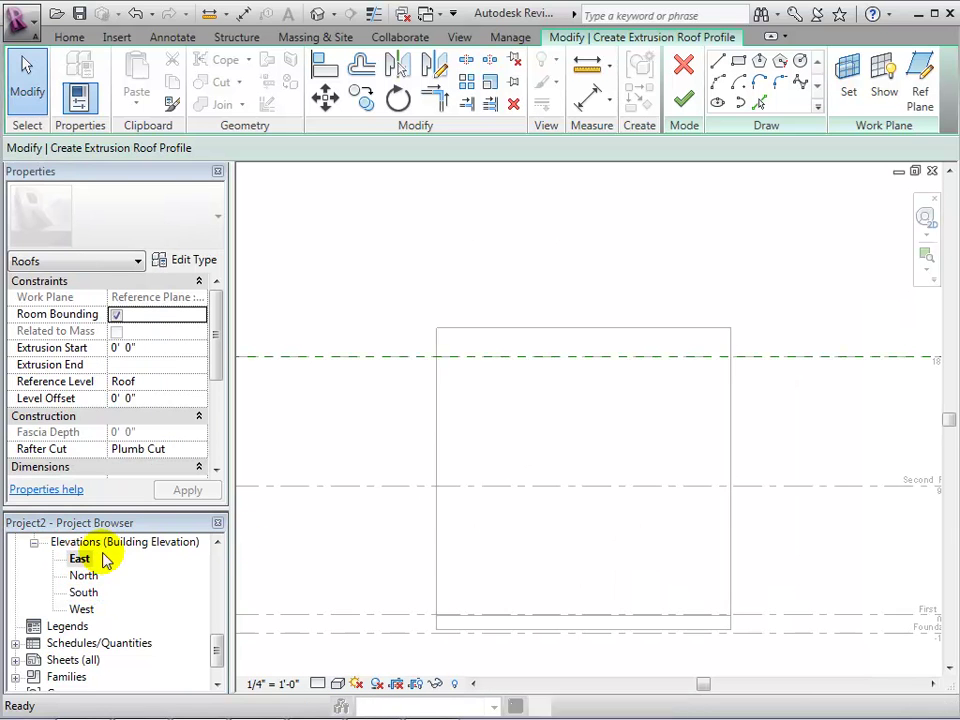
pyautogui.click(800, 82)
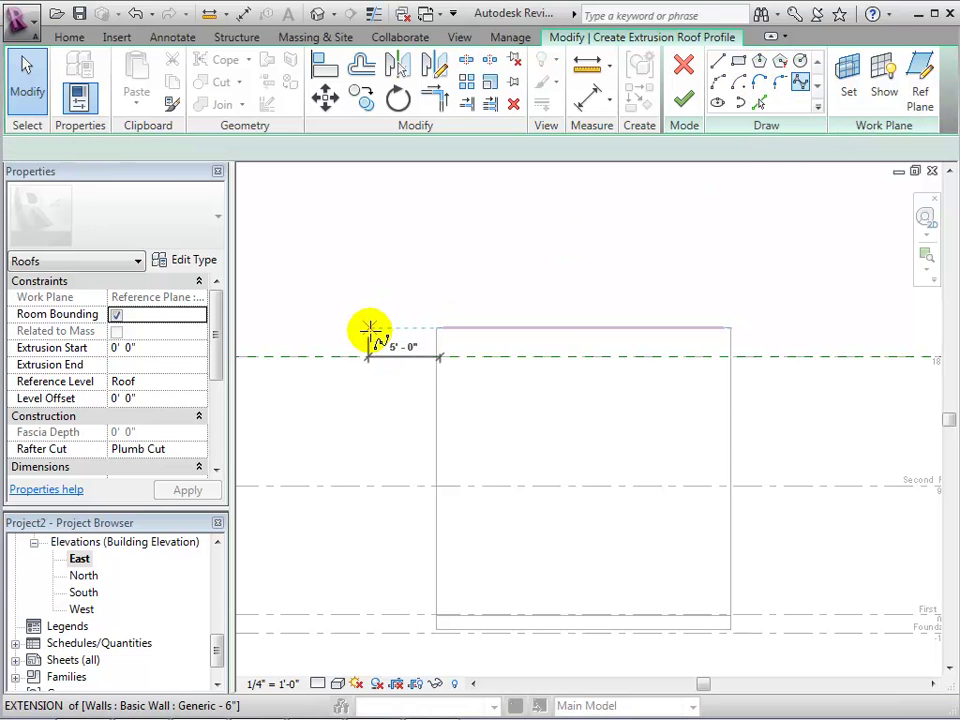
pyautogui.click(386, 404)
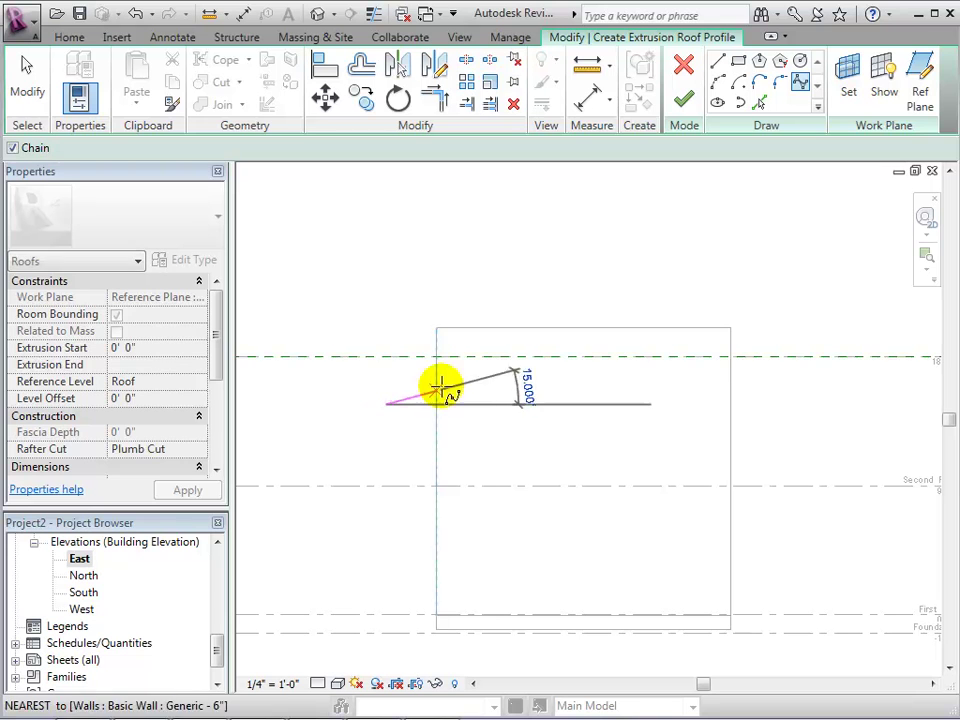
pyautogui.click(501, 304)
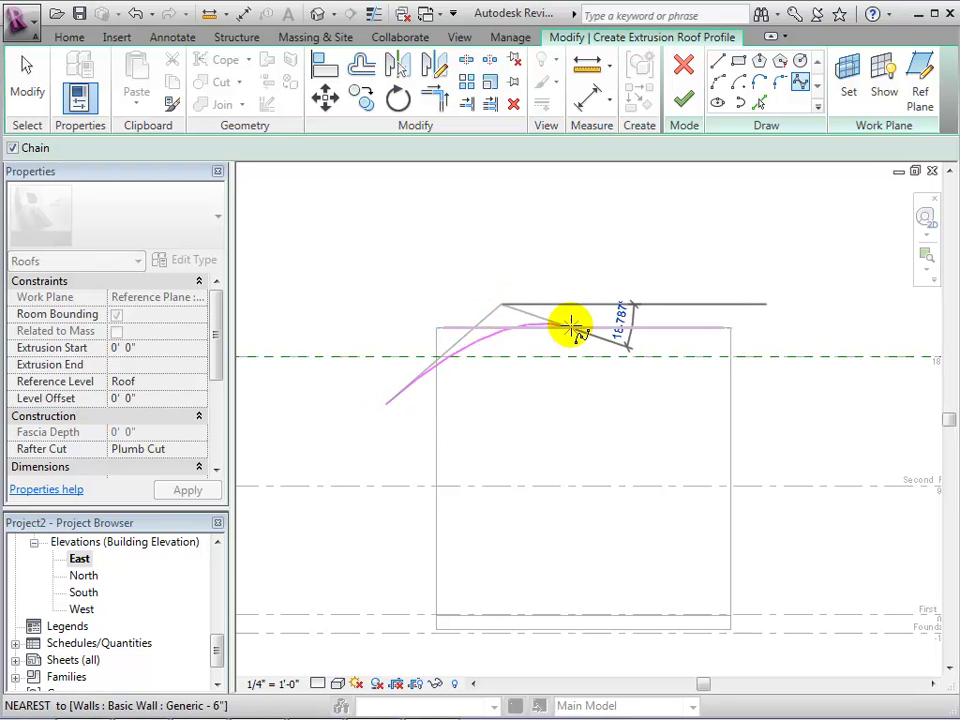
pyautogui.click(600, 391)
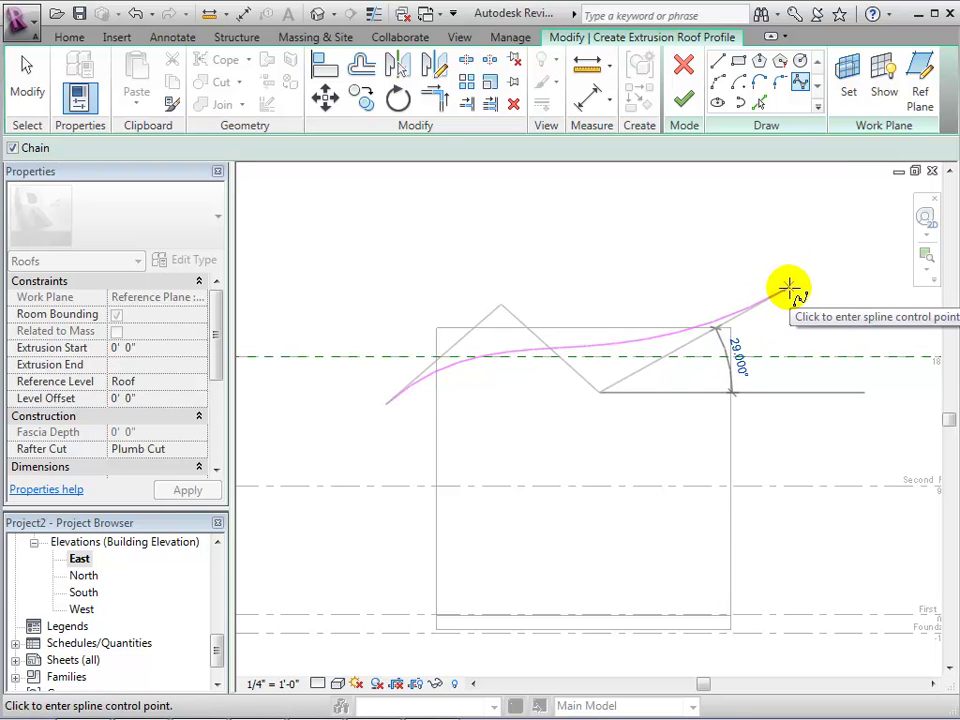
pyautogui.press('Escape')
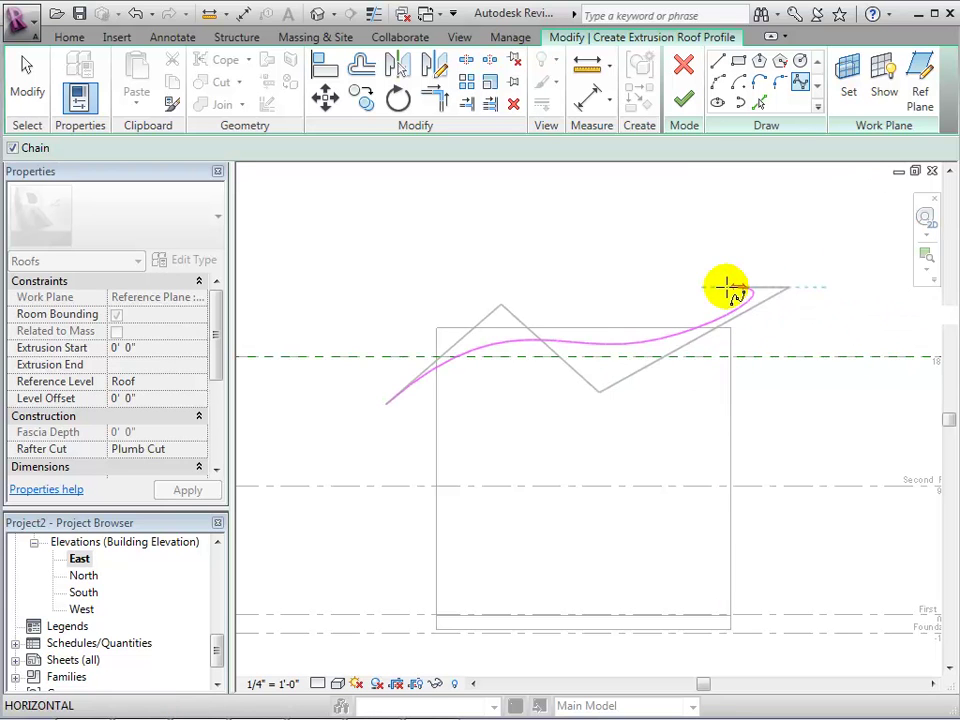
pyautogui.doubleClick(800, 278)
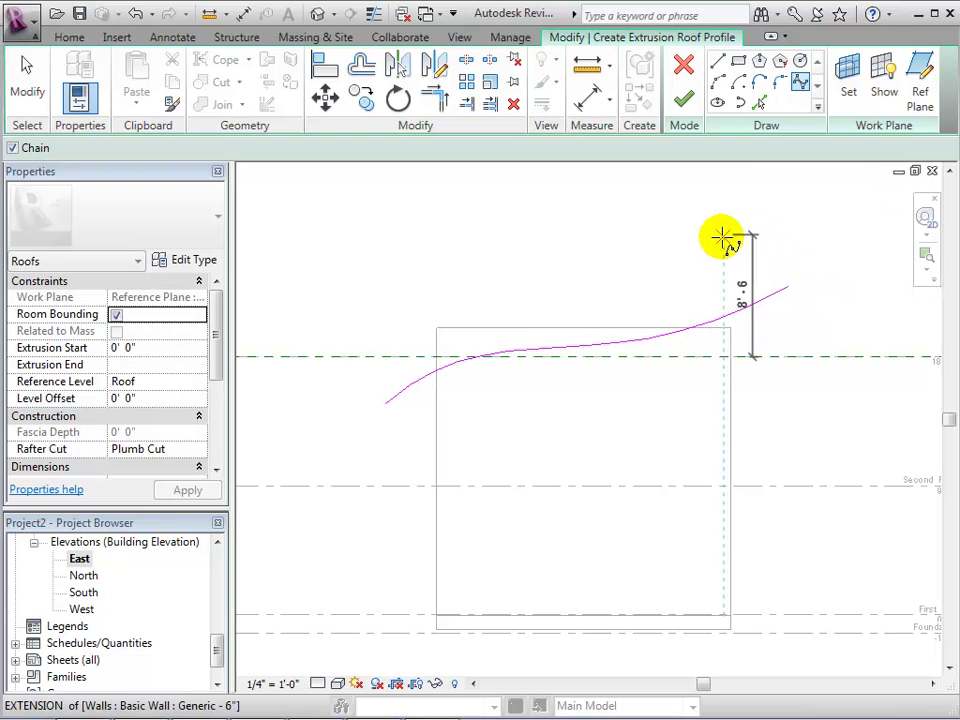
pyautogui.click(685, 108)
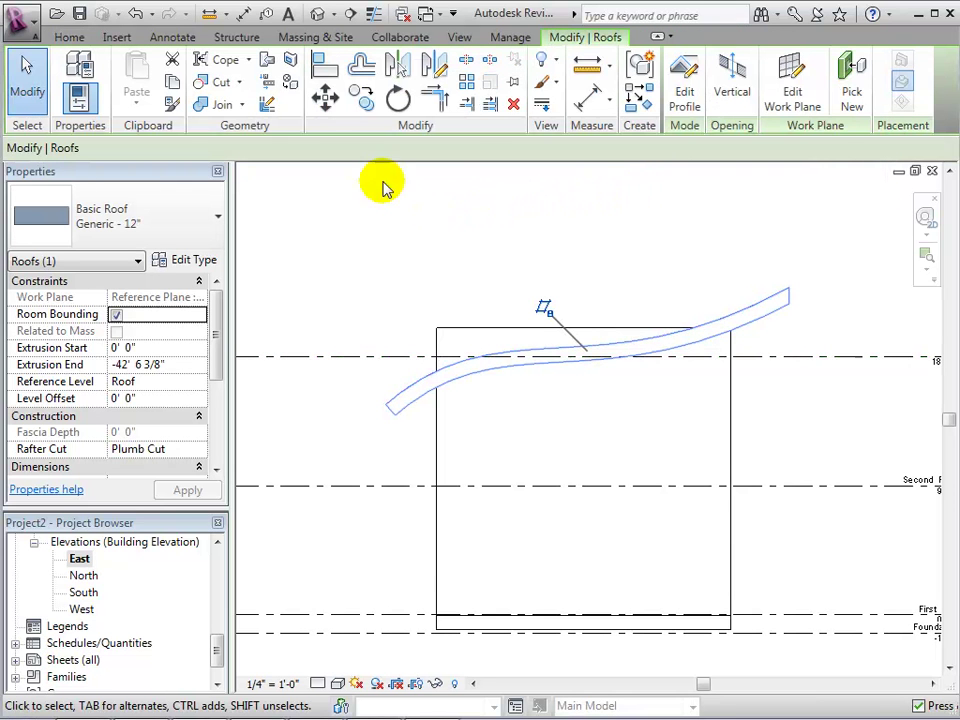
# - In an elevated 3D corner view, window-select the floor, curved roof and all eight walls
pyautogui.click(317, 15)
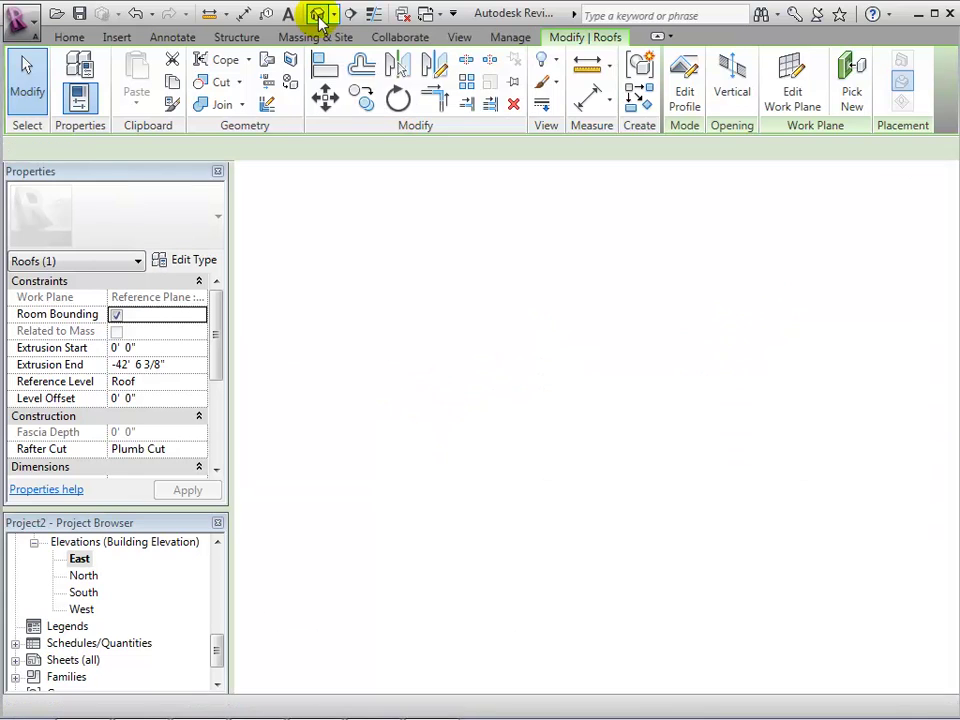
pyautogui.click(893, 262)
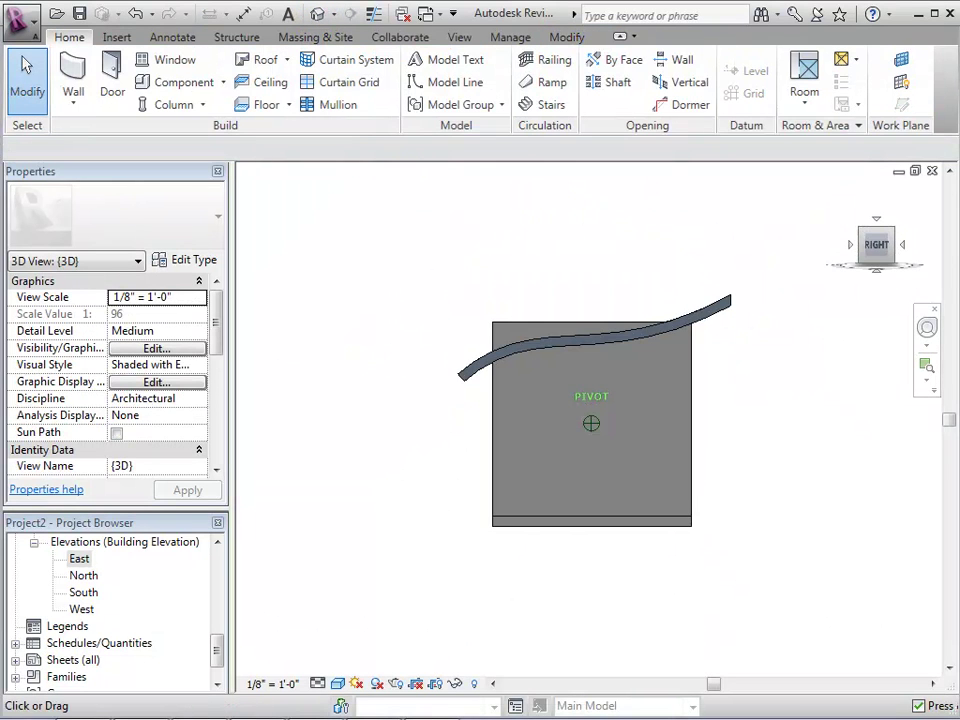
pyautogui.moveTo(600, 450)
pyautogui.keyDown('shift'); pyautogui.mouseDown(button='middle')
pyautogui.moveTo(670, 450)
pyautogui.moveTo(700, 500)
pyautogui.moveTo(730, 500)
pyautogui.mouseUp(button='middle'); pyautogui.keyUp('shift')
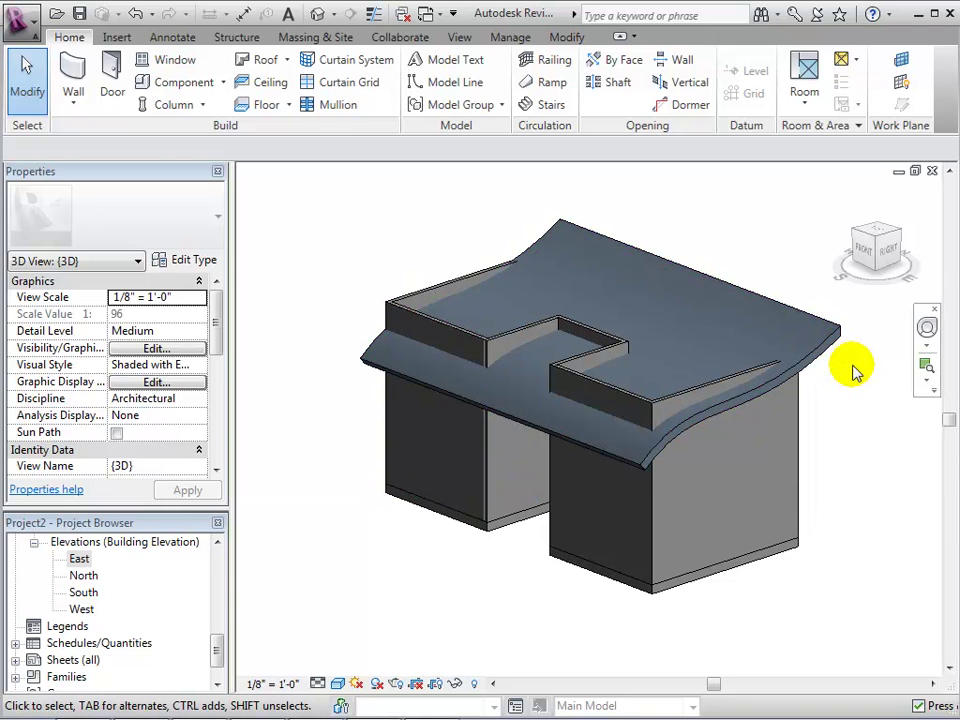
pyautogui.moveTo(343, 185)
pyautogui.mouseDown()
pyautogui.moveTo(865, 610)
pyautogui.moveTo(857, 611)
pyautogui.mouseUp()
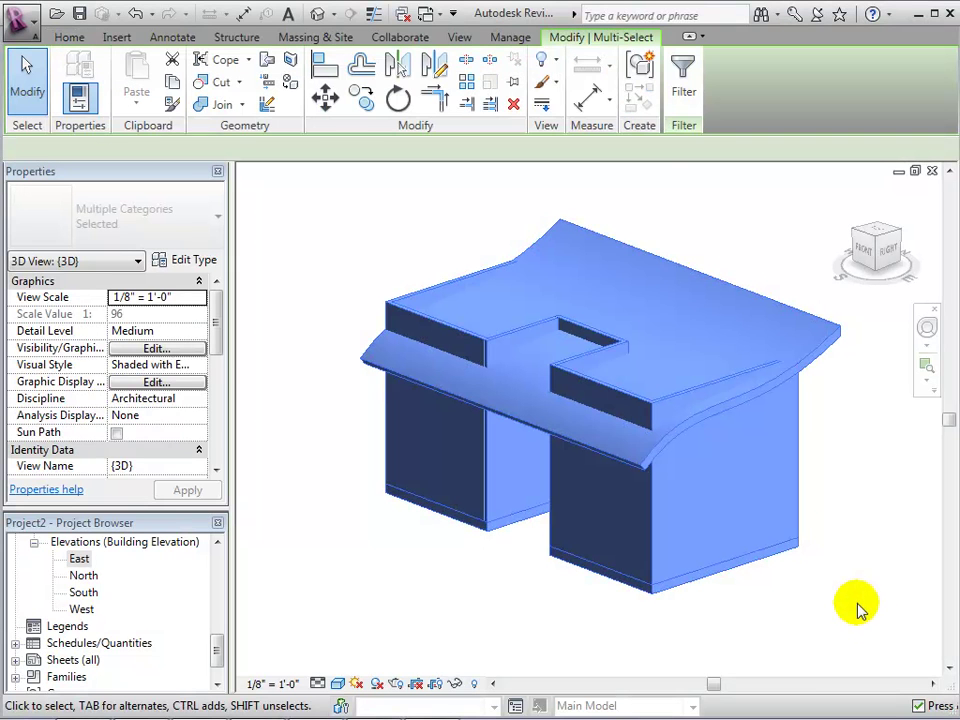
# - Filter the selection down to only the eight walls
pyautogui.click(680, 80)
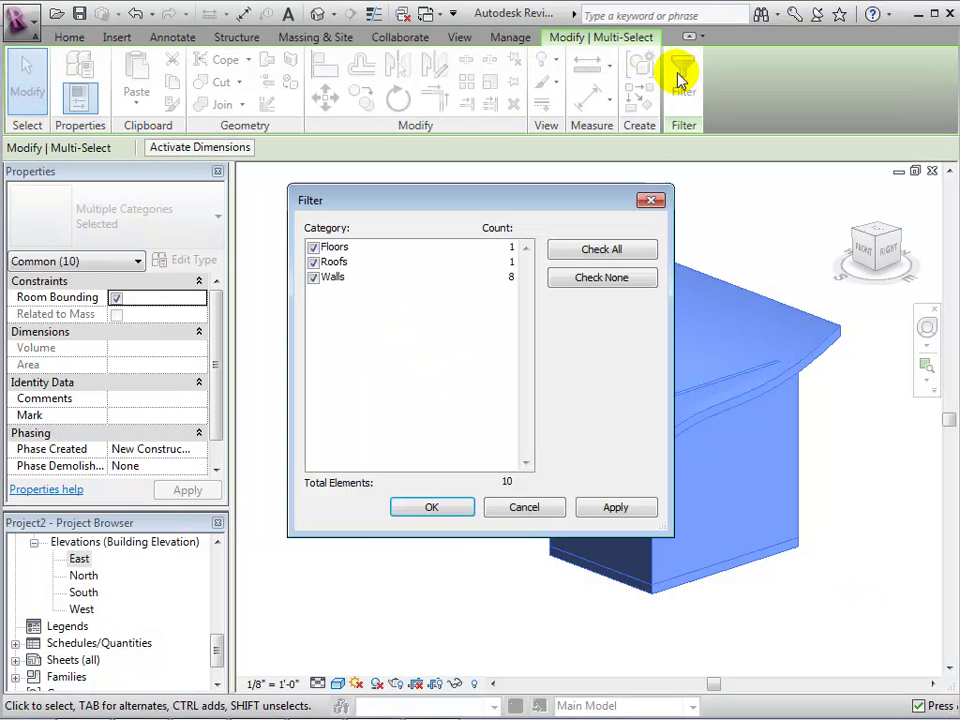
pyautogui.click(593, 279)
pyautogui.click(314, 278)
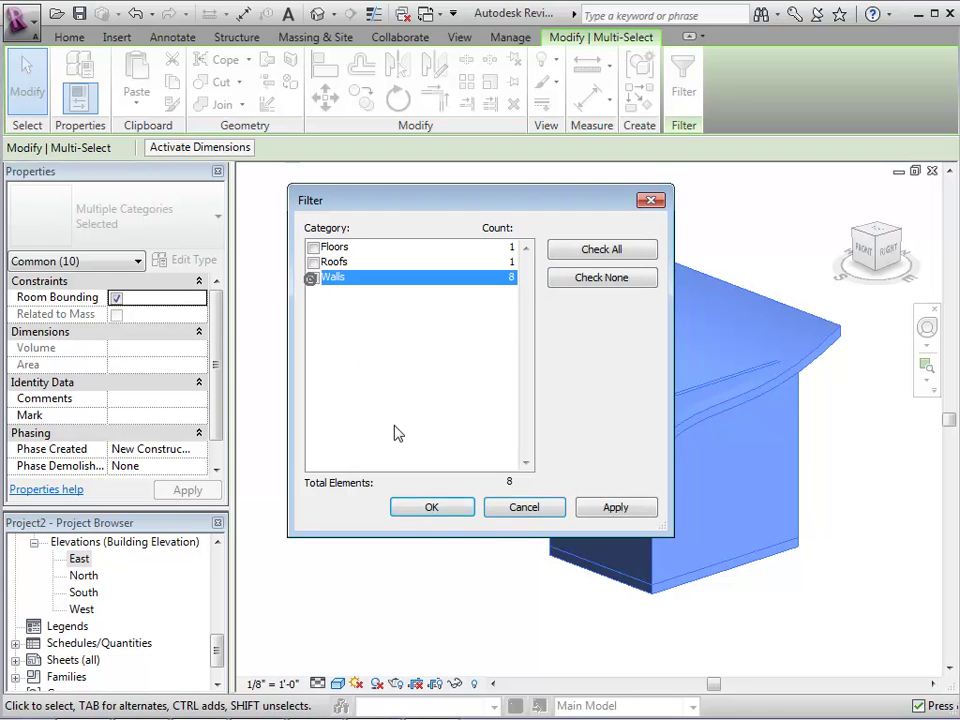
pyautogui.click(462, 509)
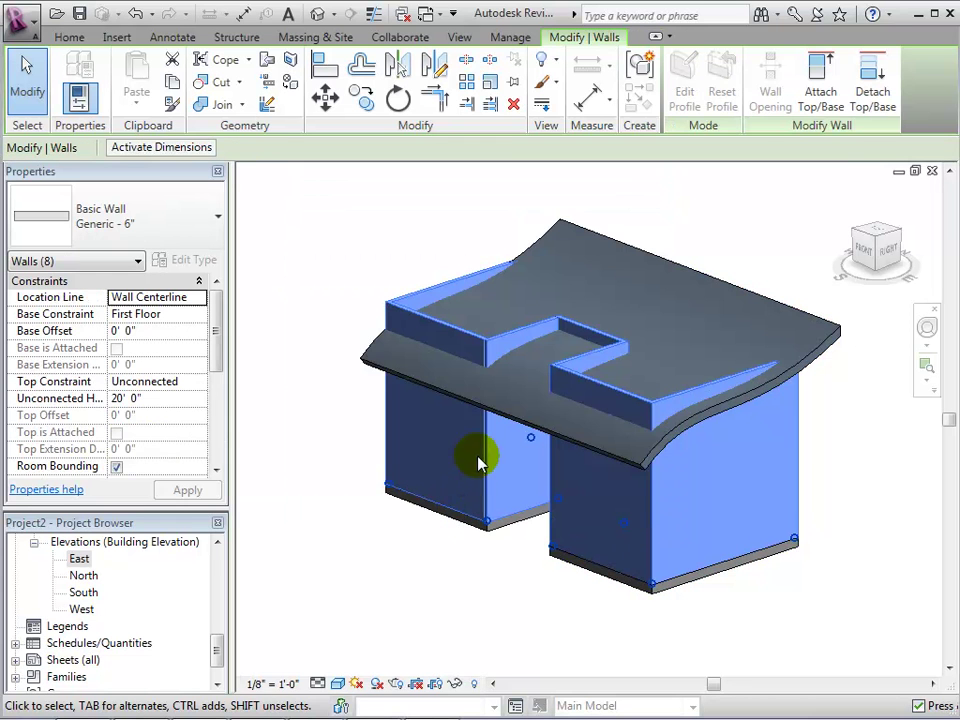
# - Attach the wall tops to the curved roof, then deselect and orbit to a near-front view
pyautogui.click(821, 84)
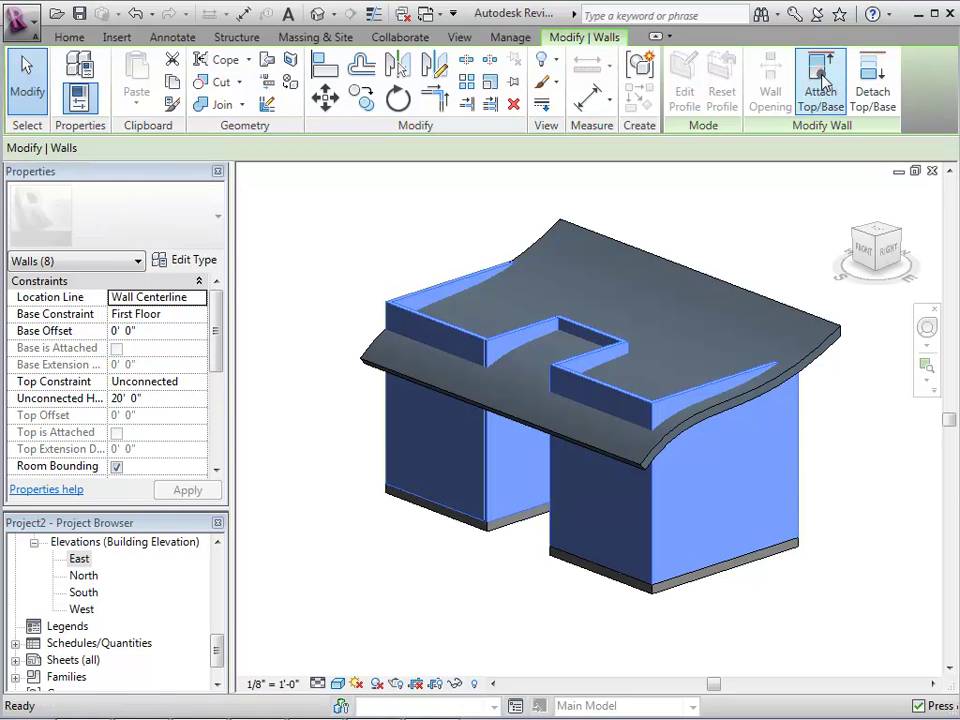
pyautogui.click(785, 280)
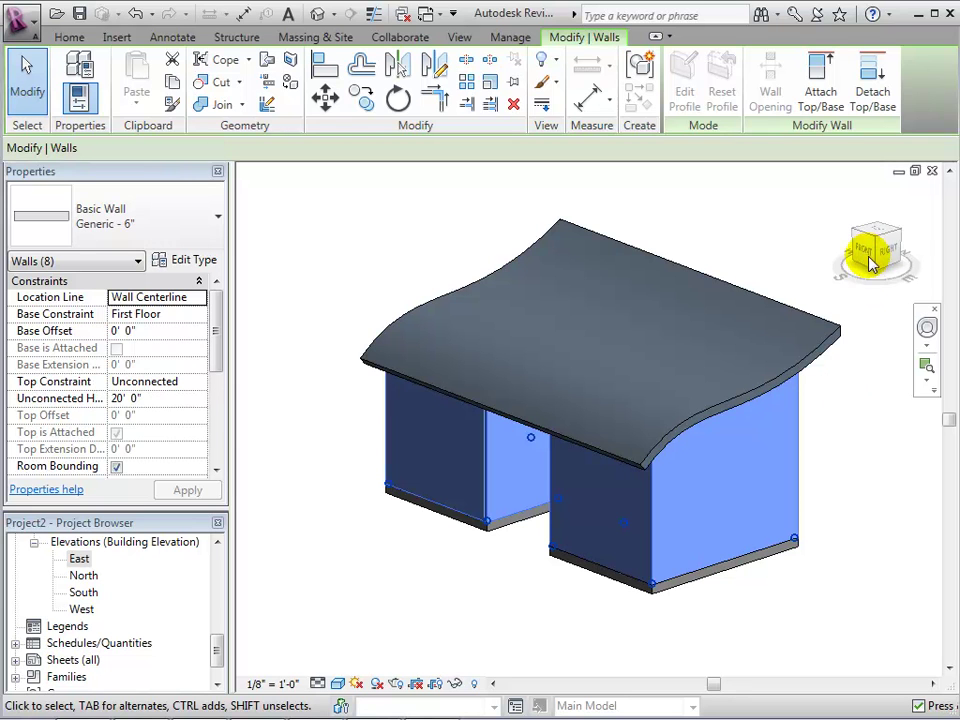
pyautogui.moveTo(863, 283); pyautogui.dragTo(862, 338)
pyautogui.moveTo(874, 172); pyautogui.dragTo(880, 250)
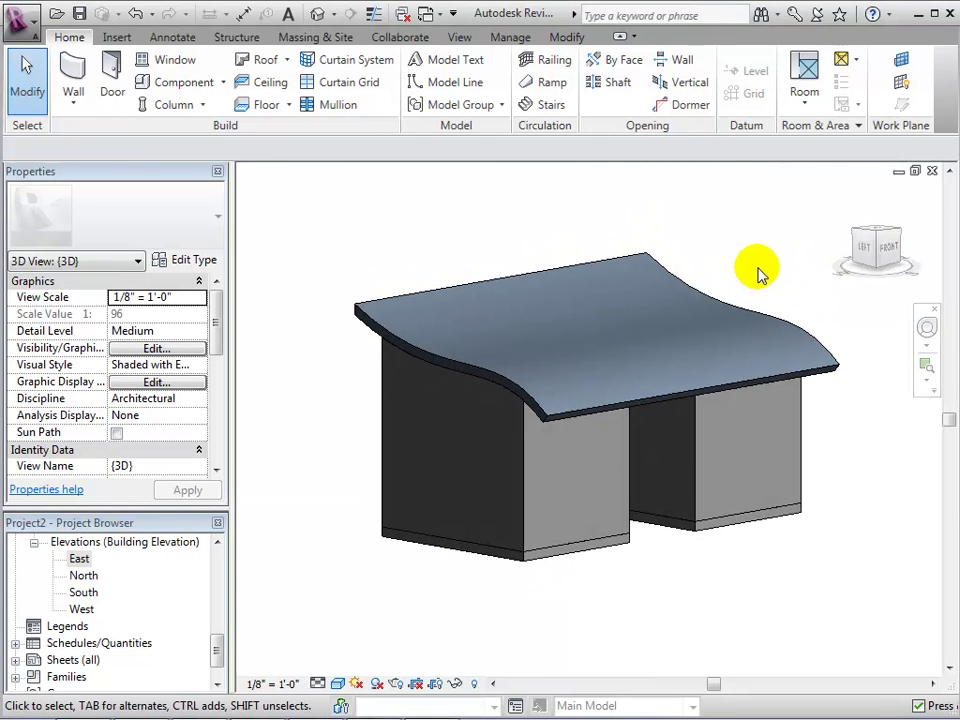
# - Switch the curved roof from Generic - 12" to Wood Rafter 8" - Asphalt Shingle
pyautogui.click(378, 308)
pyautogui.click(205, 233)
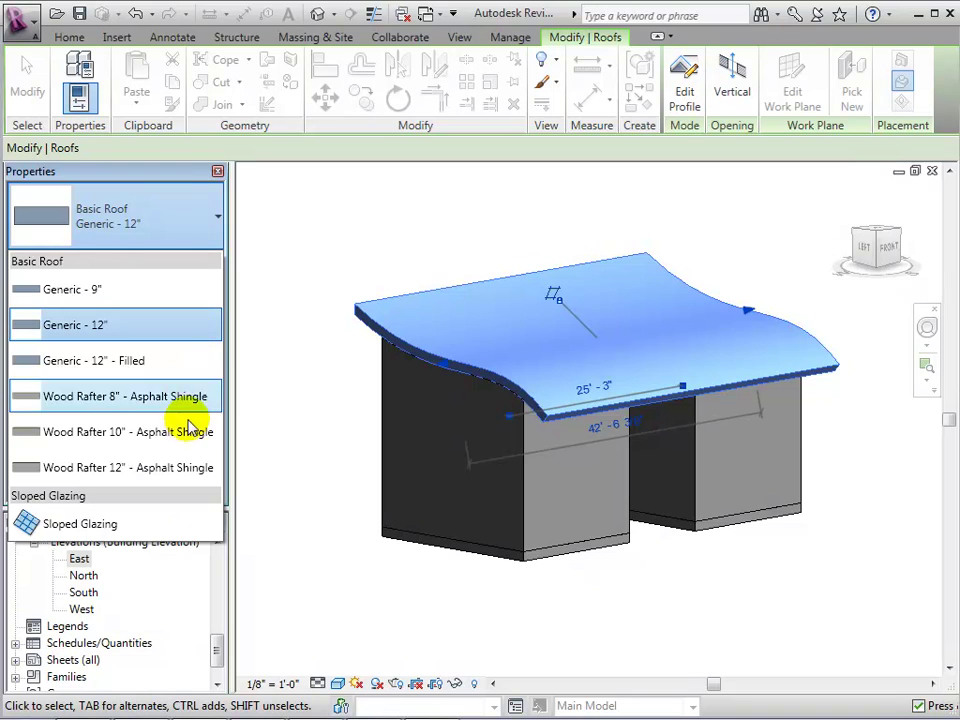
pyautogui.click(178, 410)
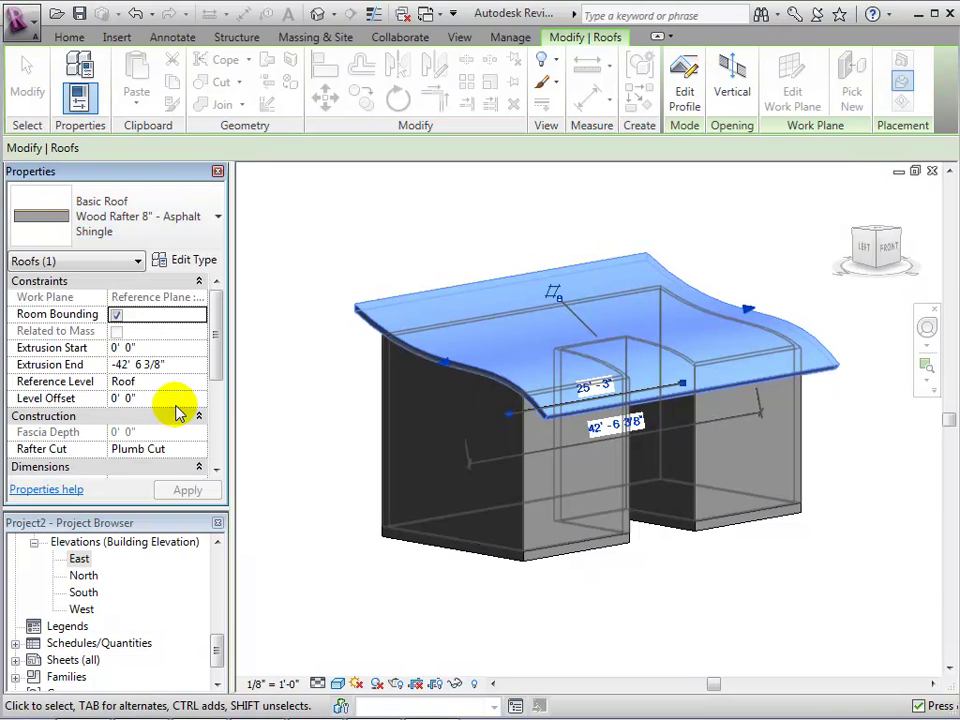
pyautogui.click(289, 368)
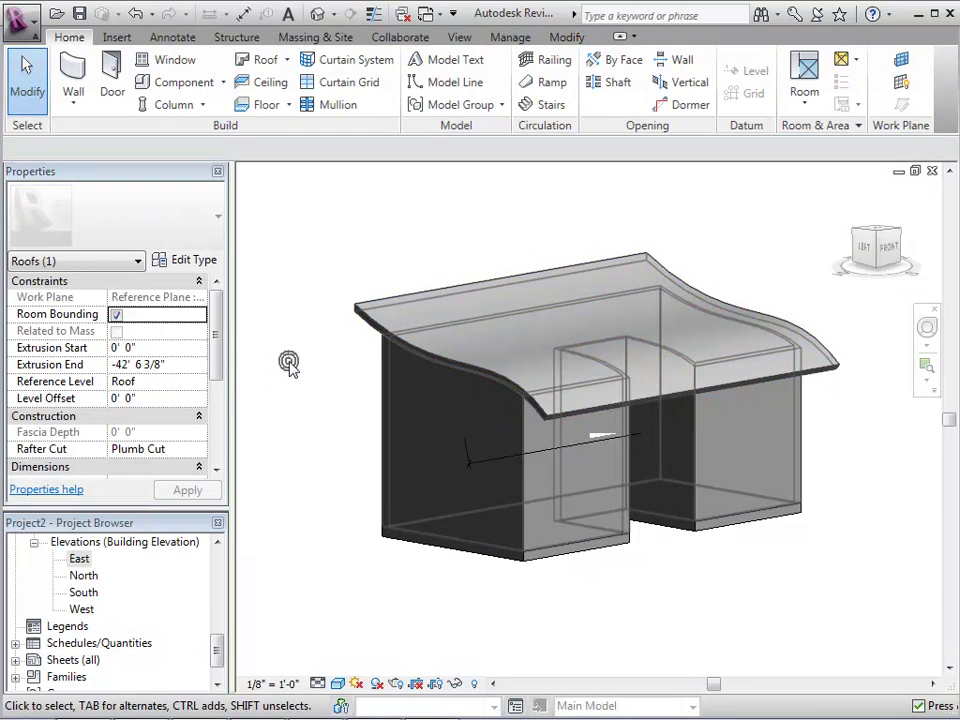
pyautogui.click(350, 306)
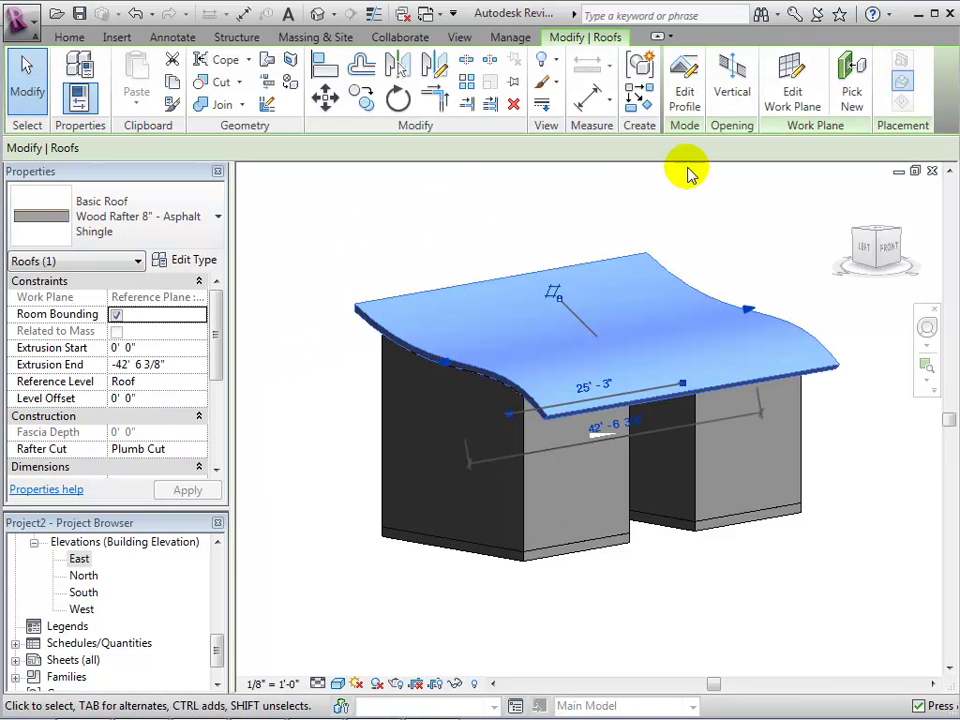
# - Edit the roof profile in the East elevation, zoom in, and select the spline
pyautogui.click(680, 92)
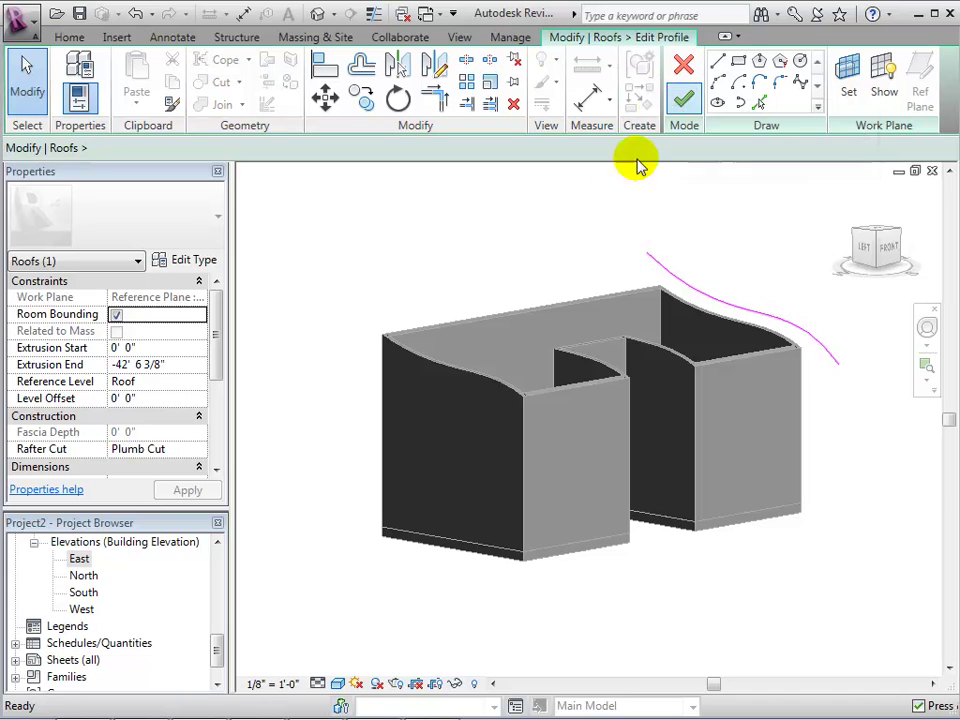
pyautogui.doubleClick(80, 561)
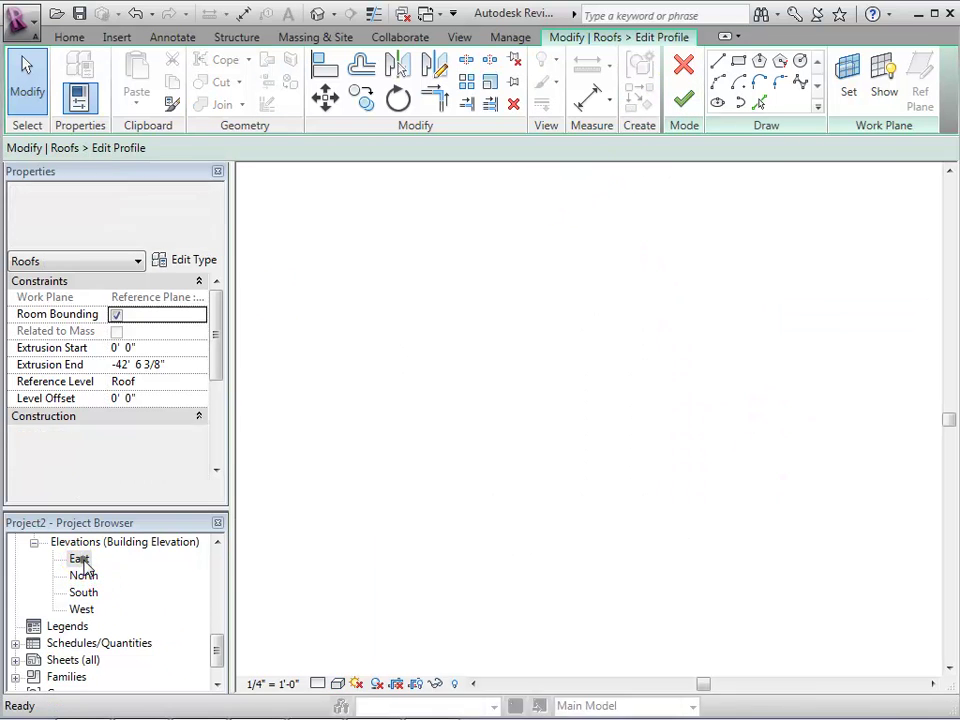
pyautogui.scroll(1, 574, 321)
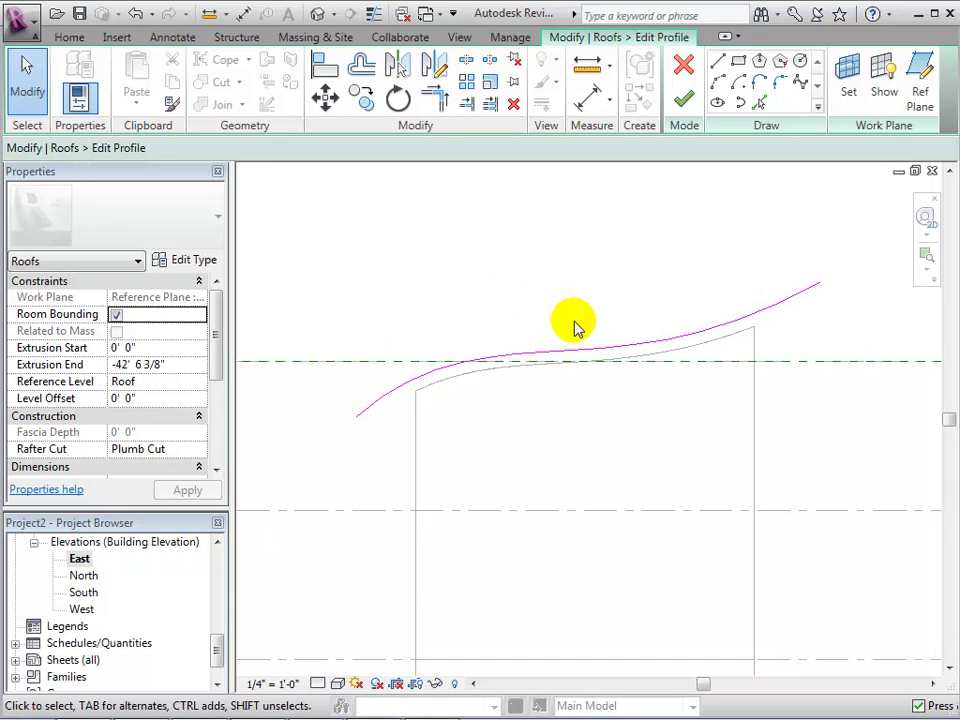
pyautogui.scroll(1, 576, 328)
pyautogui.click(620, 342)
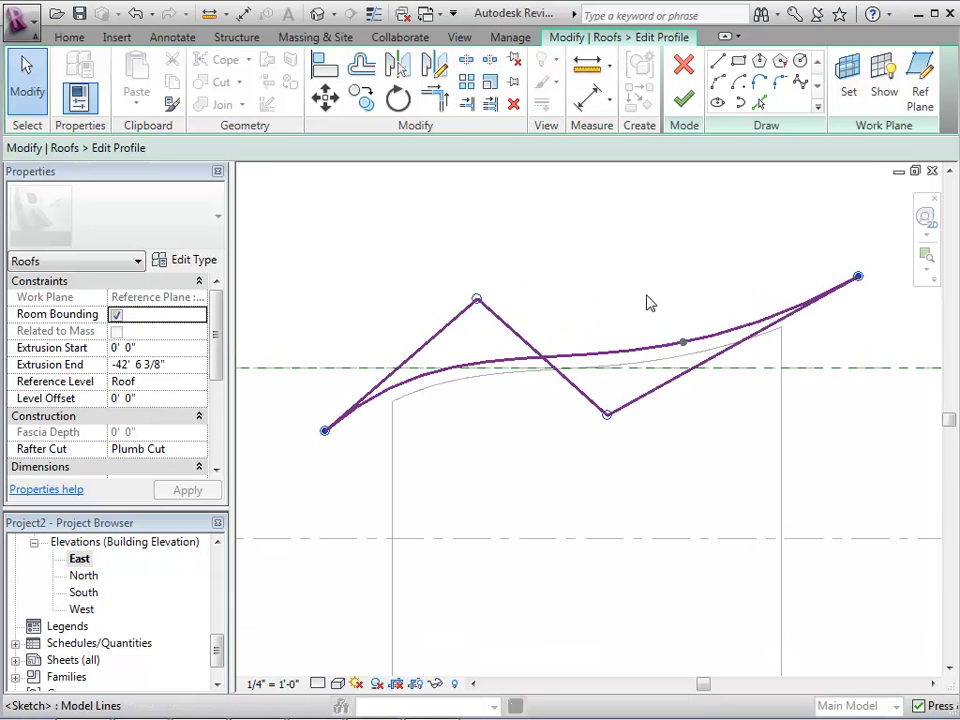
# - Drag the spline control points into a steeper S-curve, finish the profile, and view it in 3D
pyautogui.moveTo(607, 415); pyautogui.dragTo(607, 527)
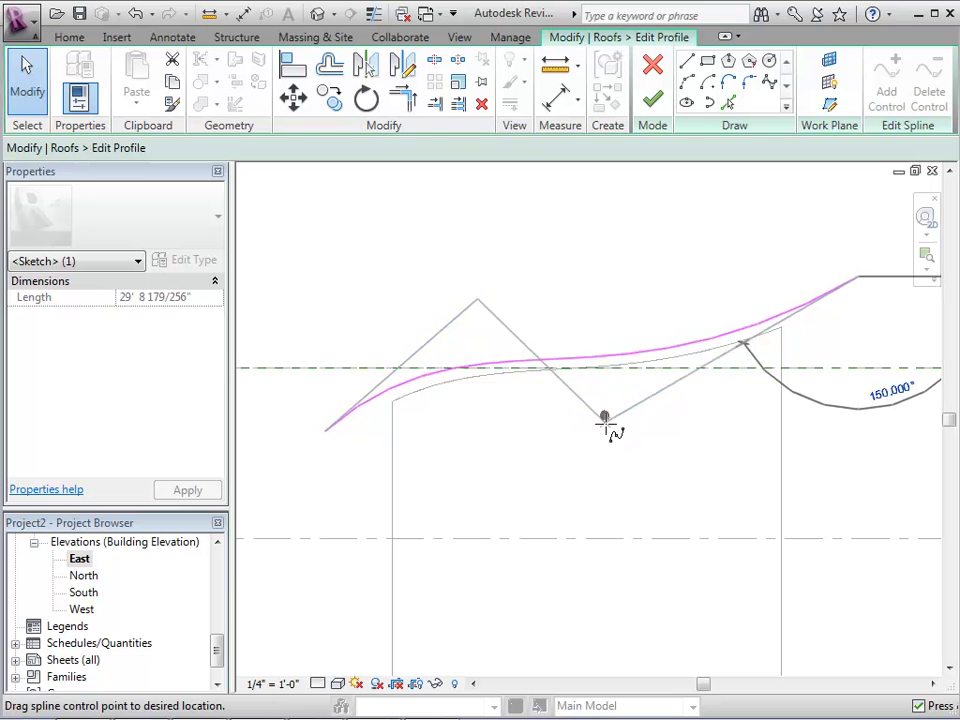
pyautogui.click(326, 430)
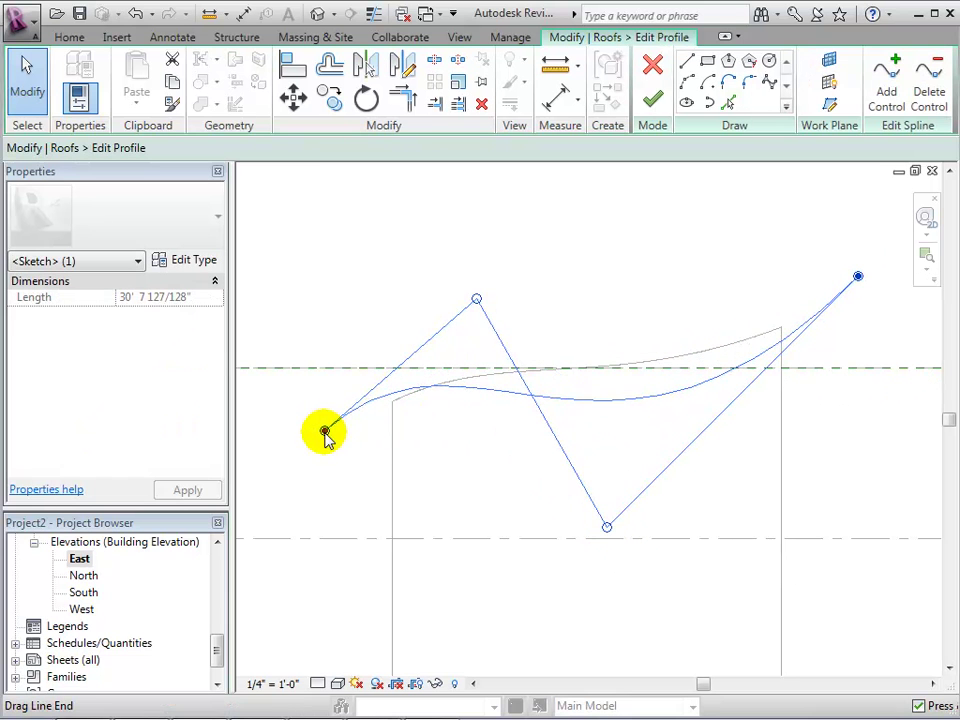
pyautogui.moveTo(326, 430)
pyautogui.mouseDown()
pyautogui.moveTo(338, 314)
pyautogui.moveTo(362, 440)
pyautogui.mouseUp()
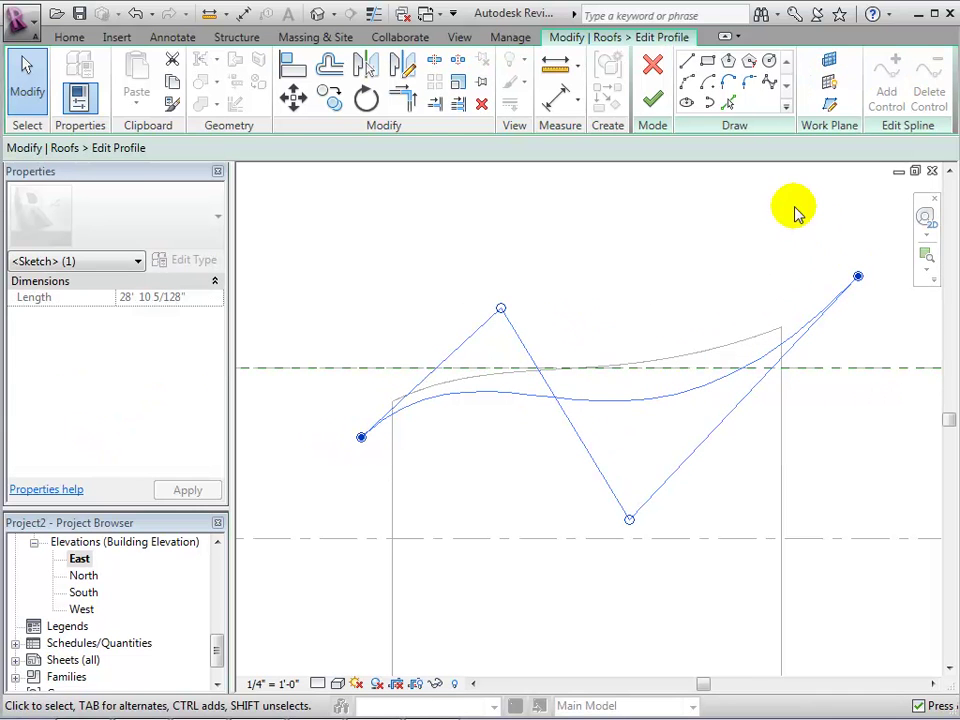
pyautogui.moveTo(857, 280); pyautogui.dragTo(801, 259)
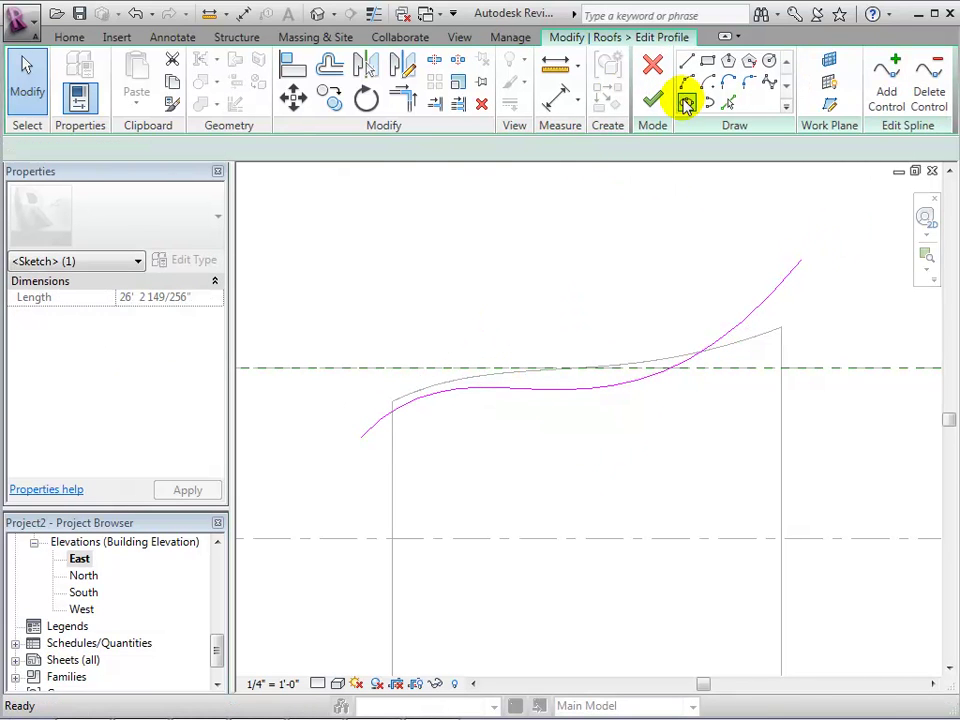
pyautogui.click(686, 104)
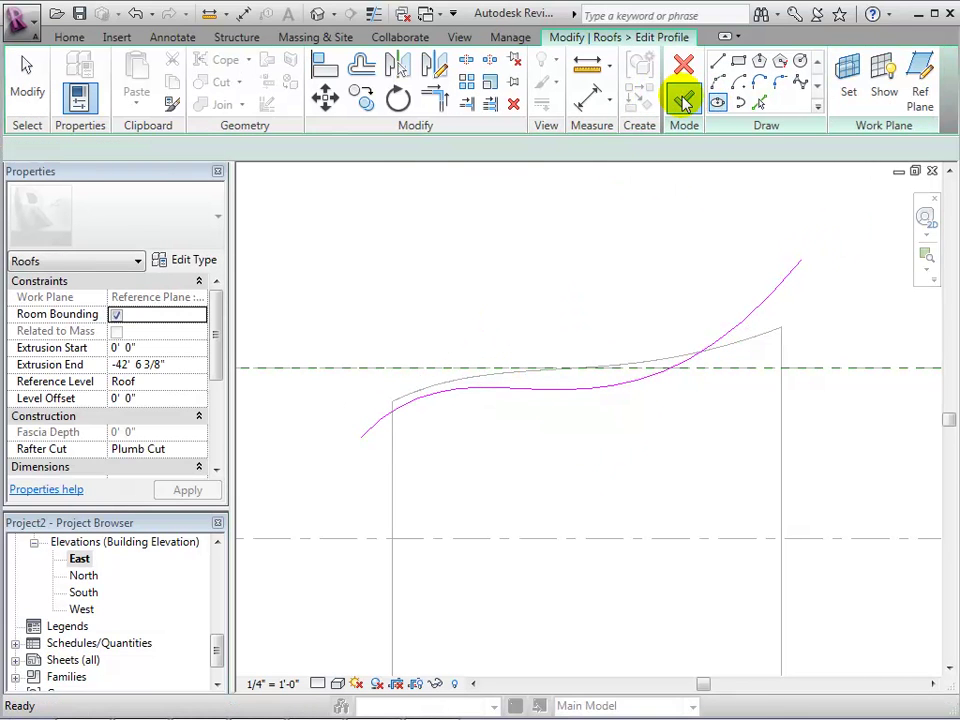
pyautogui.click(684, 104)
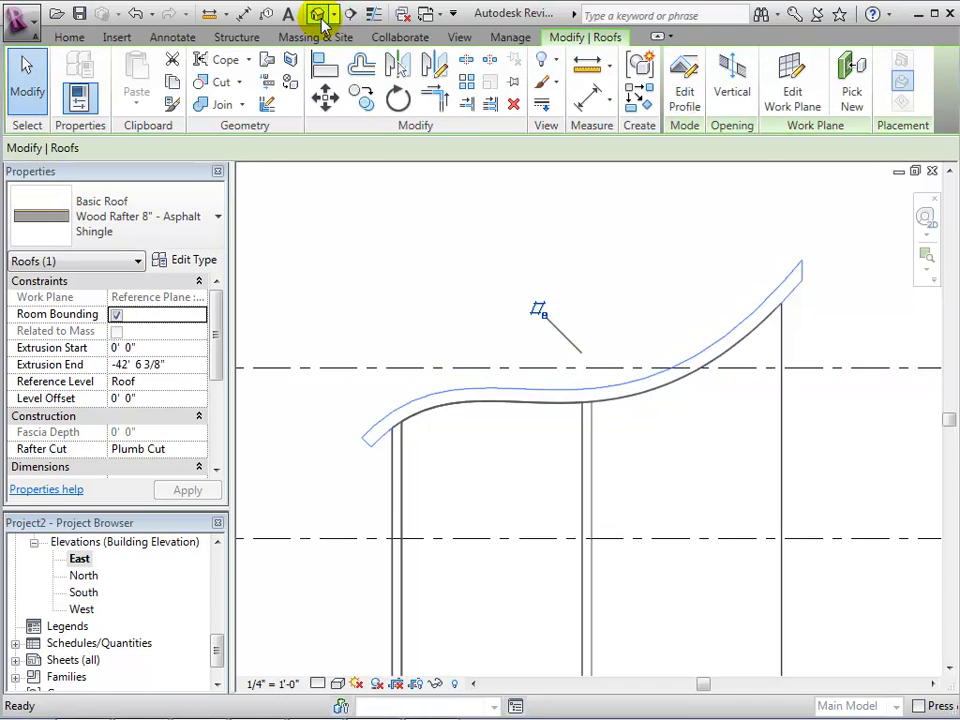
pyautogui.click(320, 18)
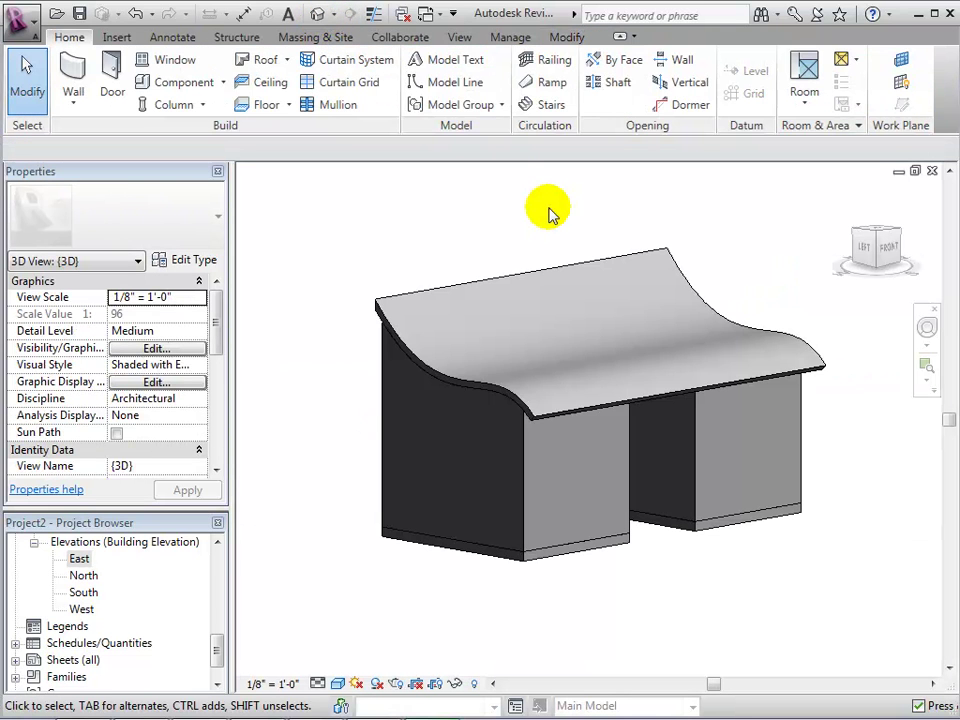
# - From the Top view, stretch the roof extrusion's east end from about 42'-6" to 47'-6"
pyautogui.click(550, 267)
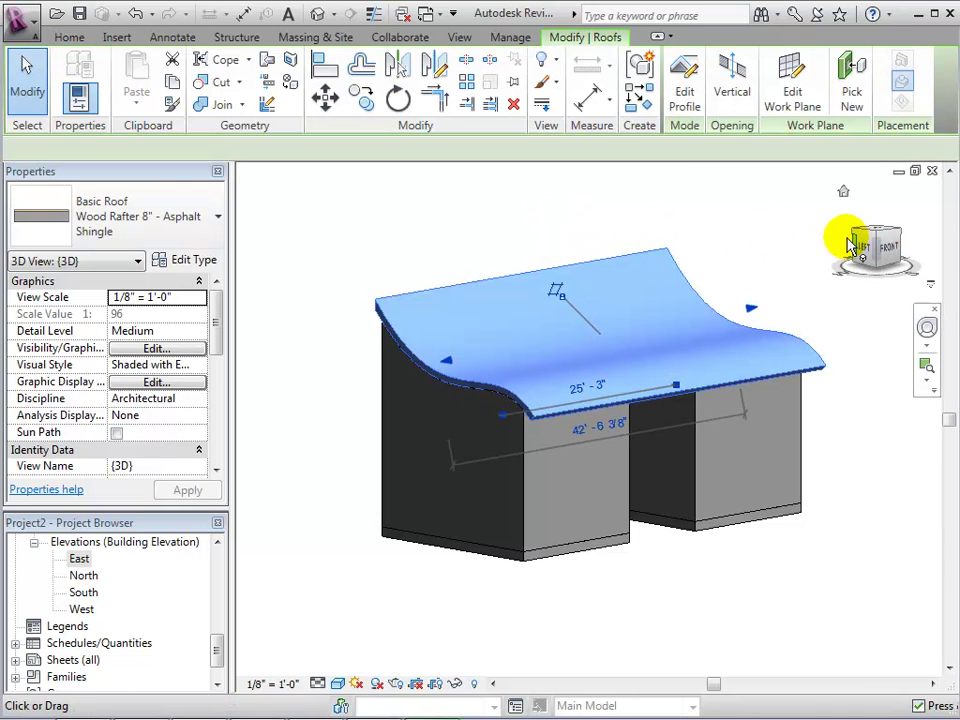
pyautogui.press('Escape')
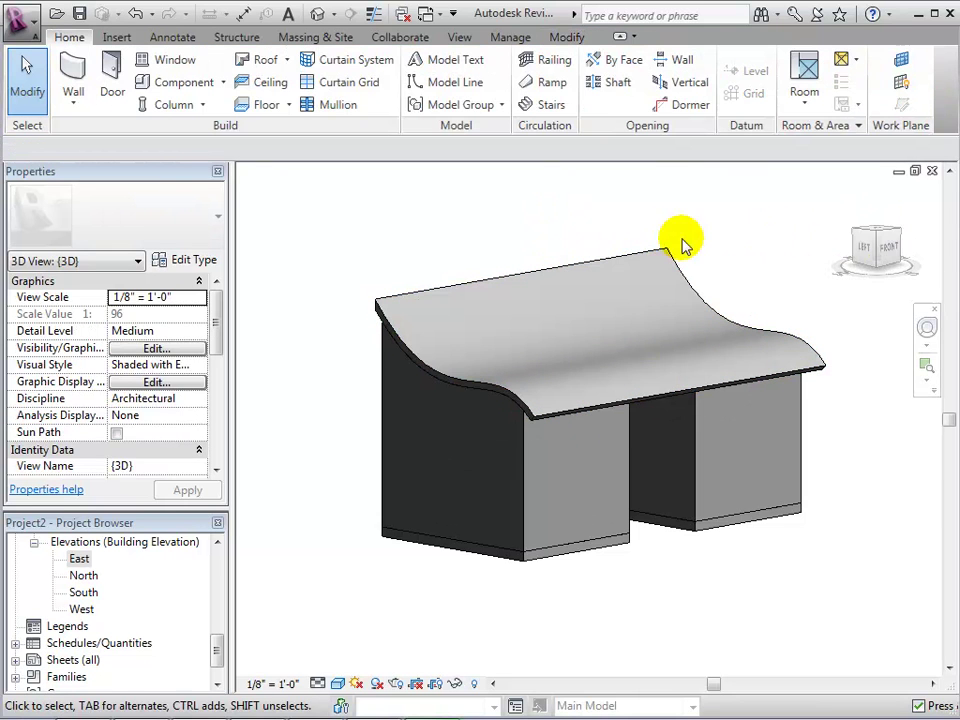
pyautogui.click(590, 257)
pyautogui.click(875, 232)
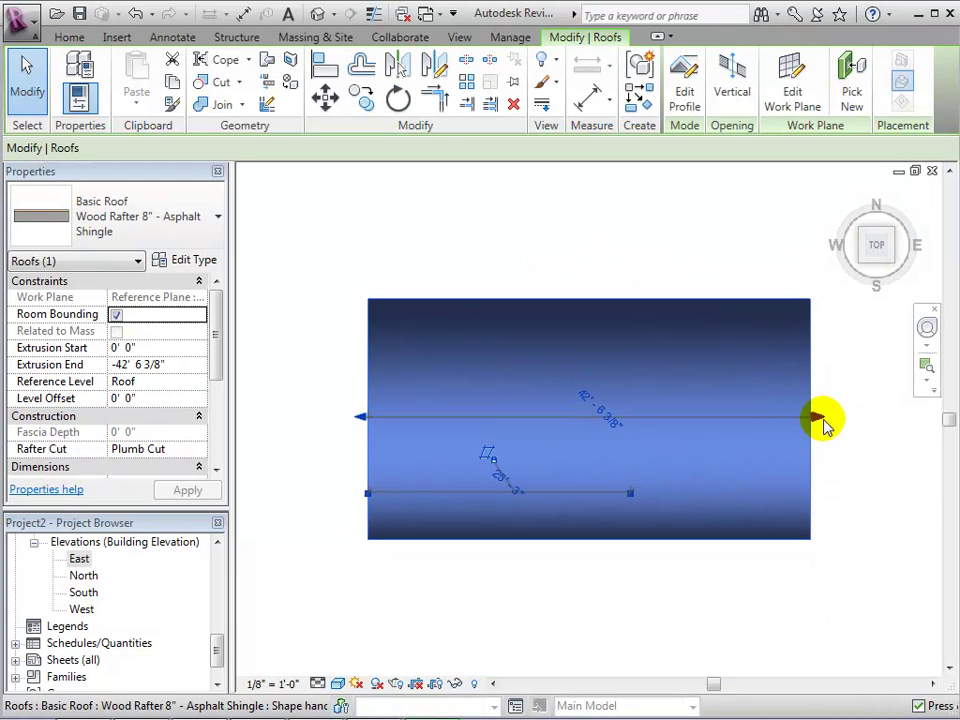
pyautogui.moveTo(820, 425); pyautogui.dragTo(860, 418)
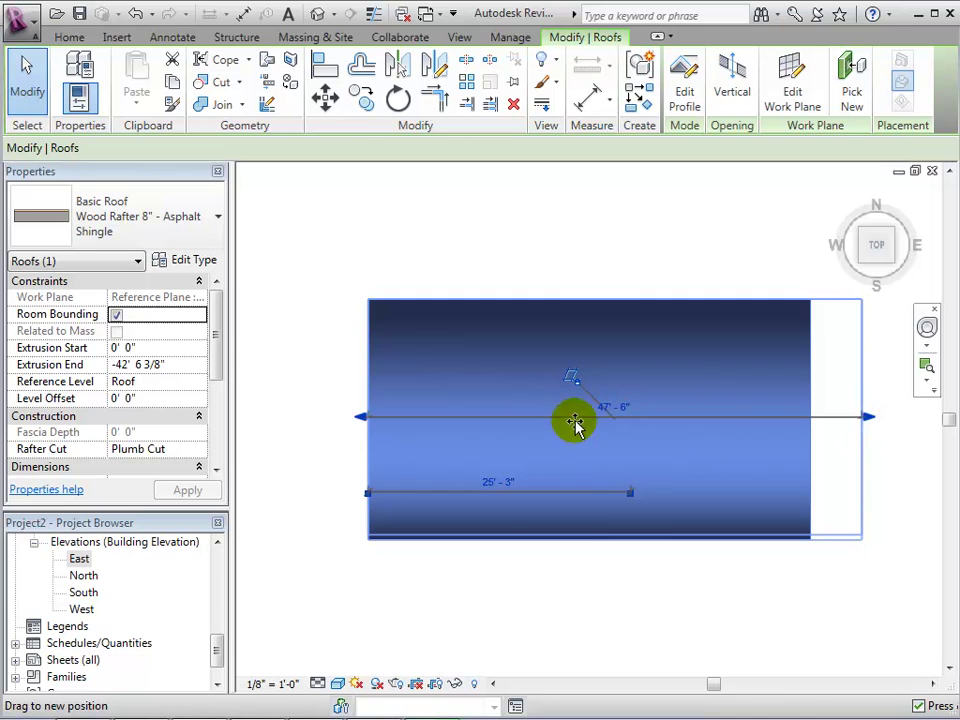